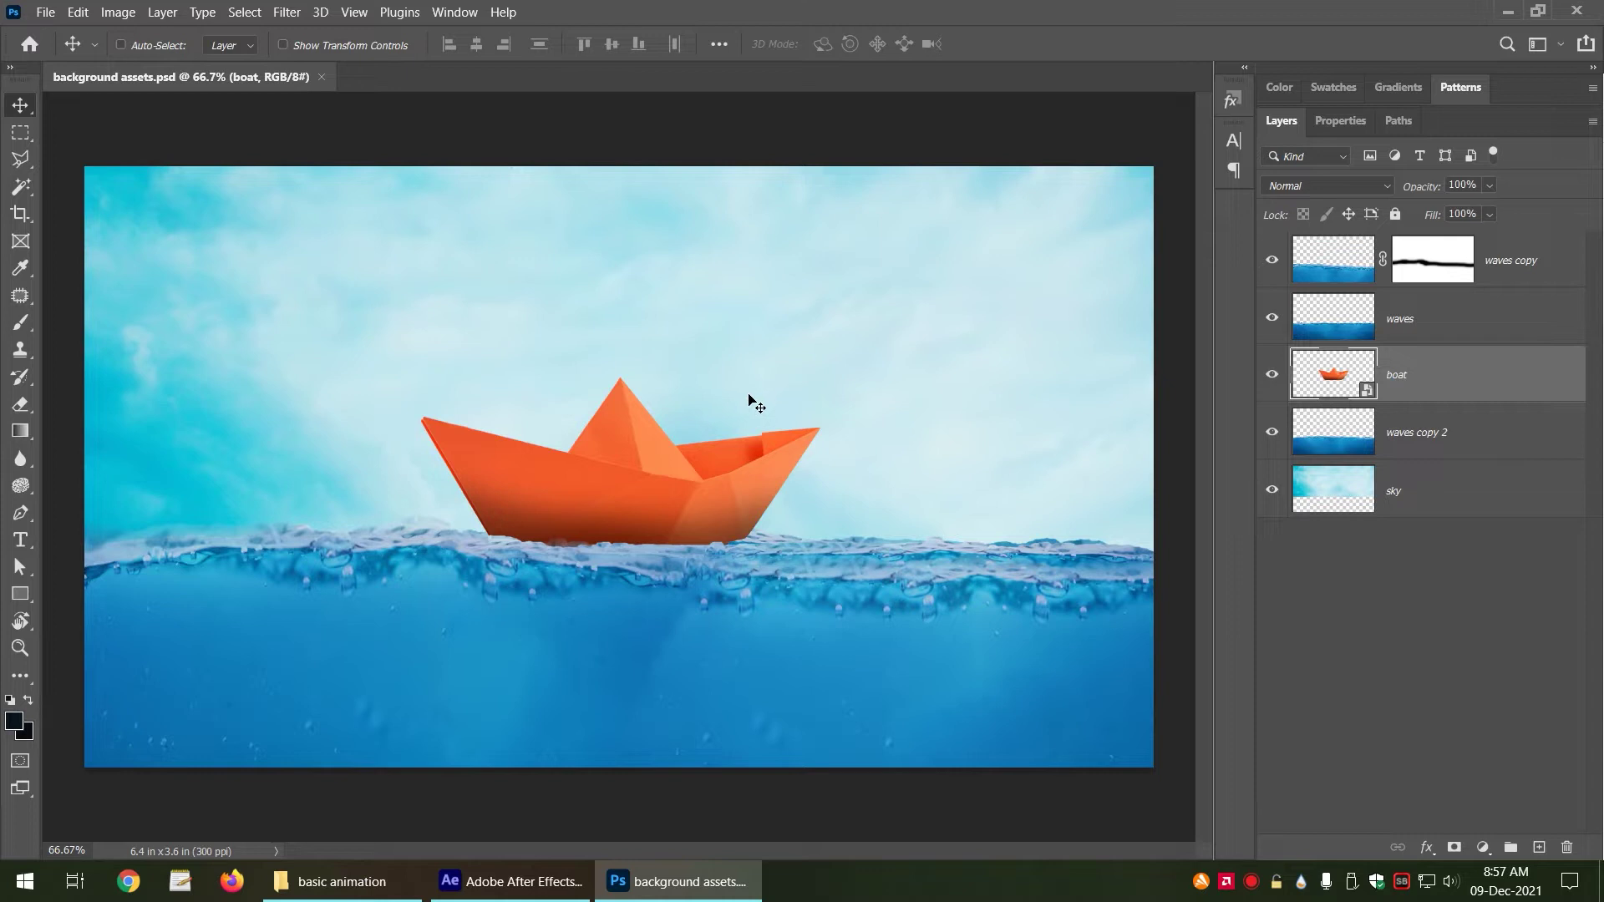
Step: Toggle the boat layer's visibility on and off twice to compare it against the waves
click(1272, 378)
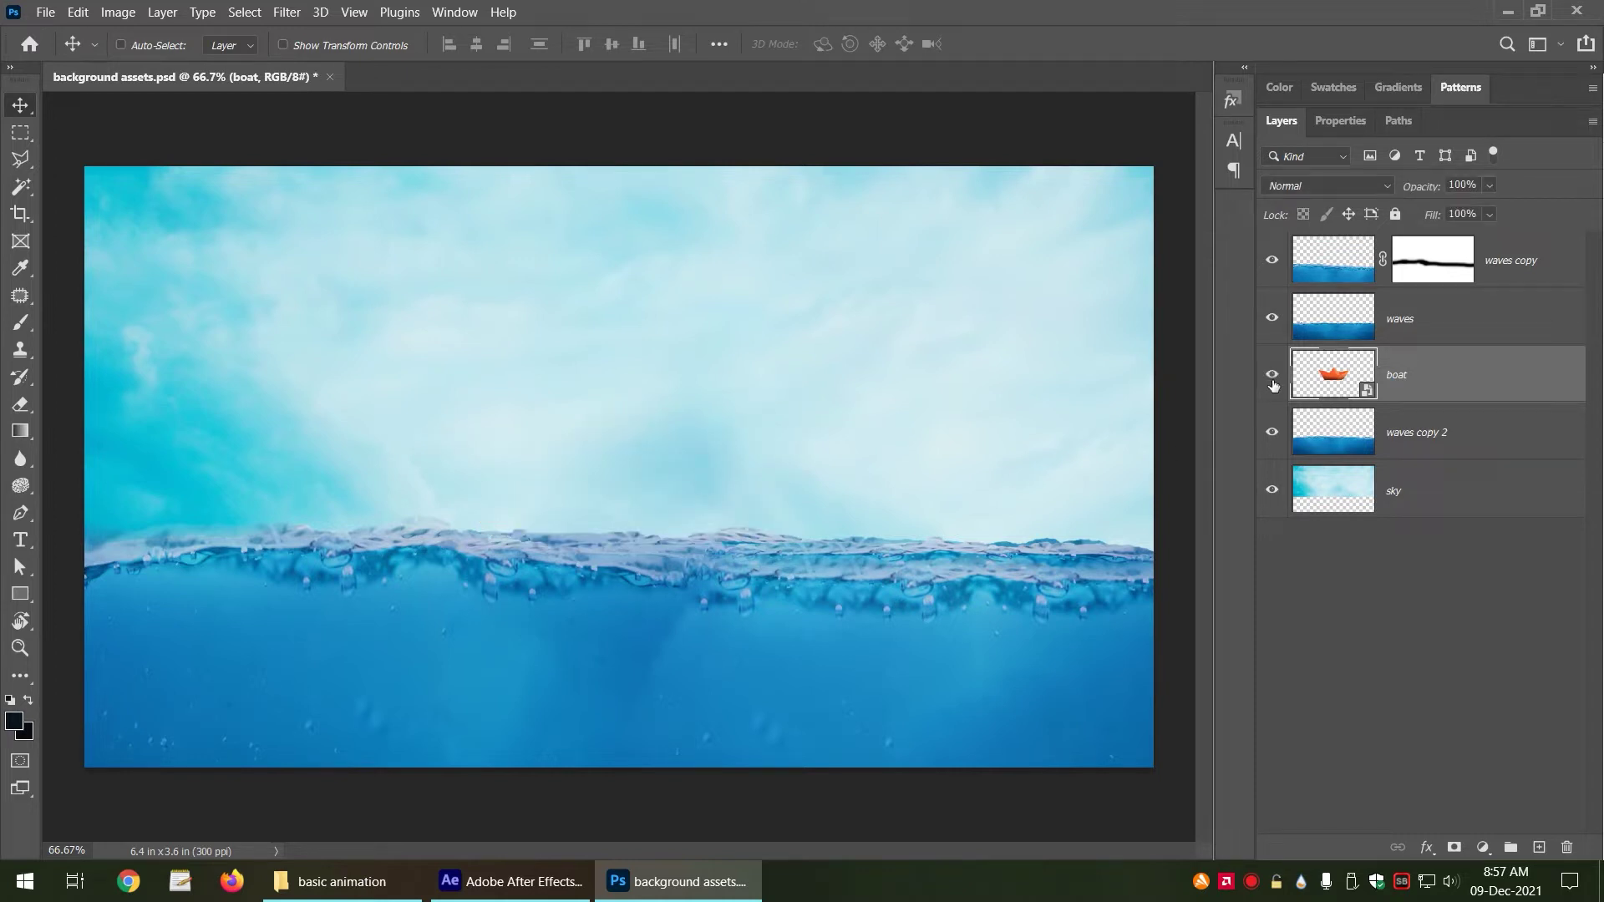
click(1273, 378)
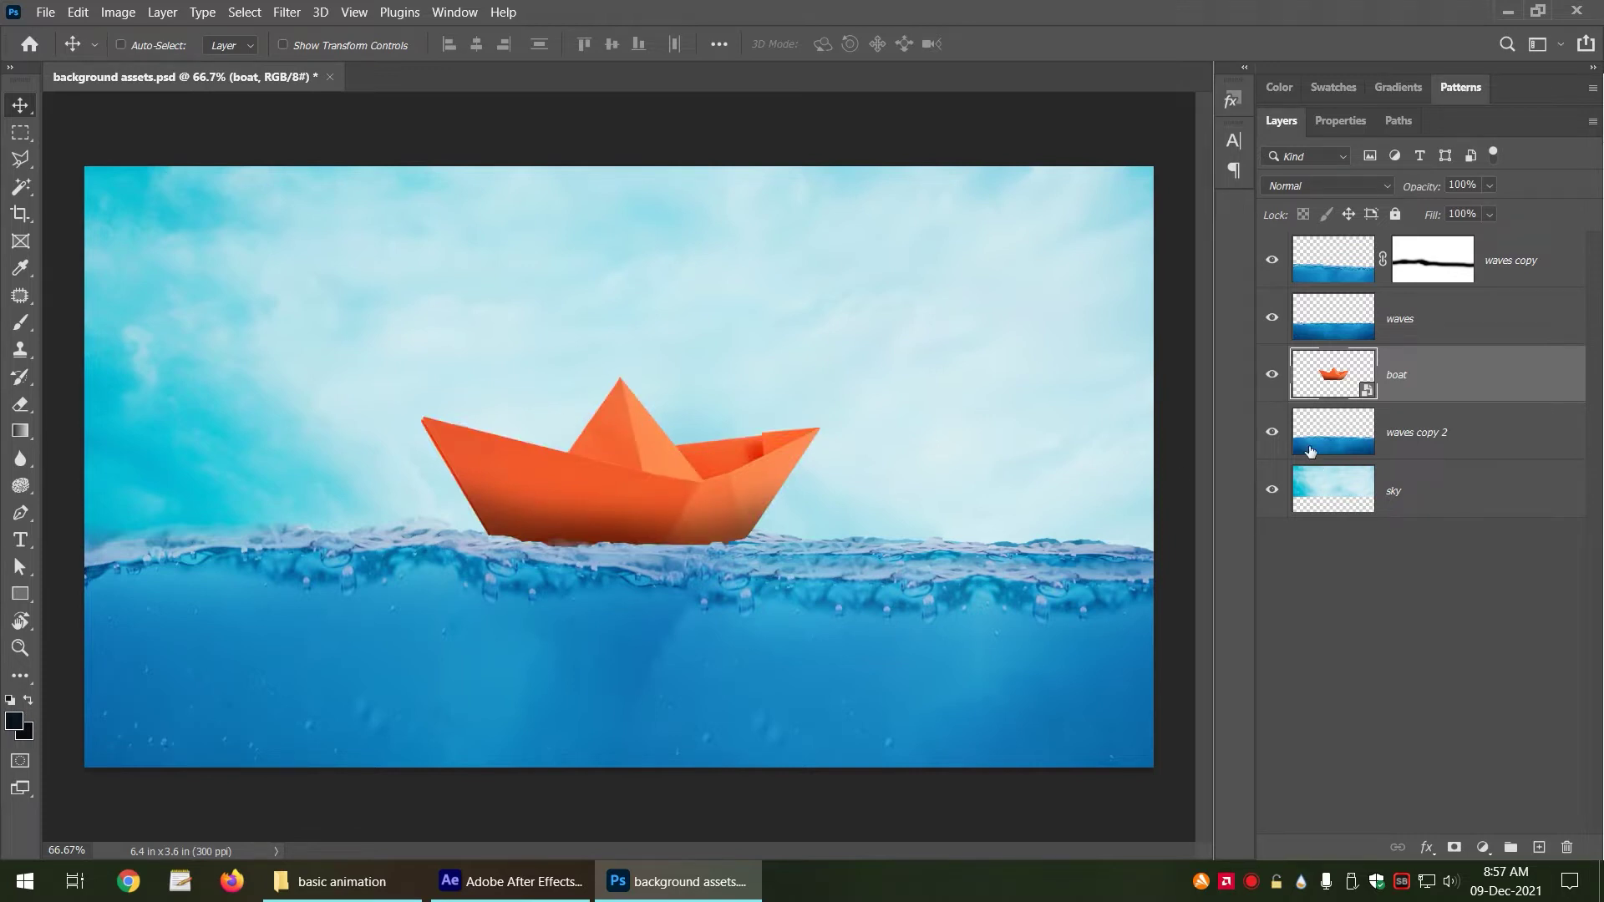
click(1273, 376)
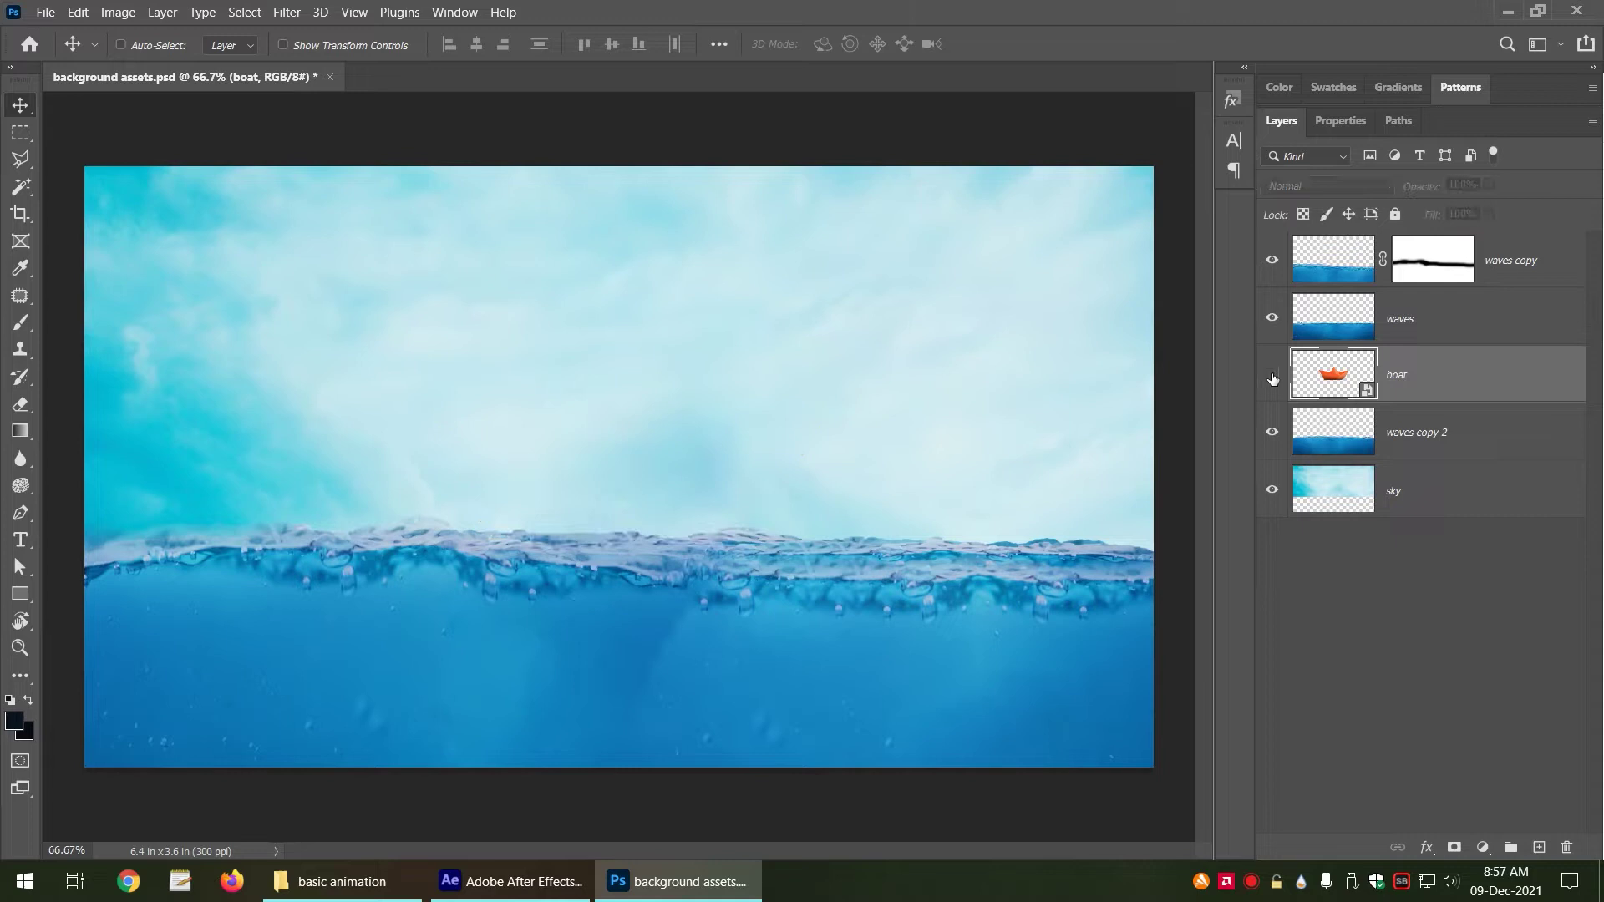
click(1273, 378)
Step: Check the 1920 × 1080 px image size, then cancel the dialog unchanged
key(ctrl+alt+i)
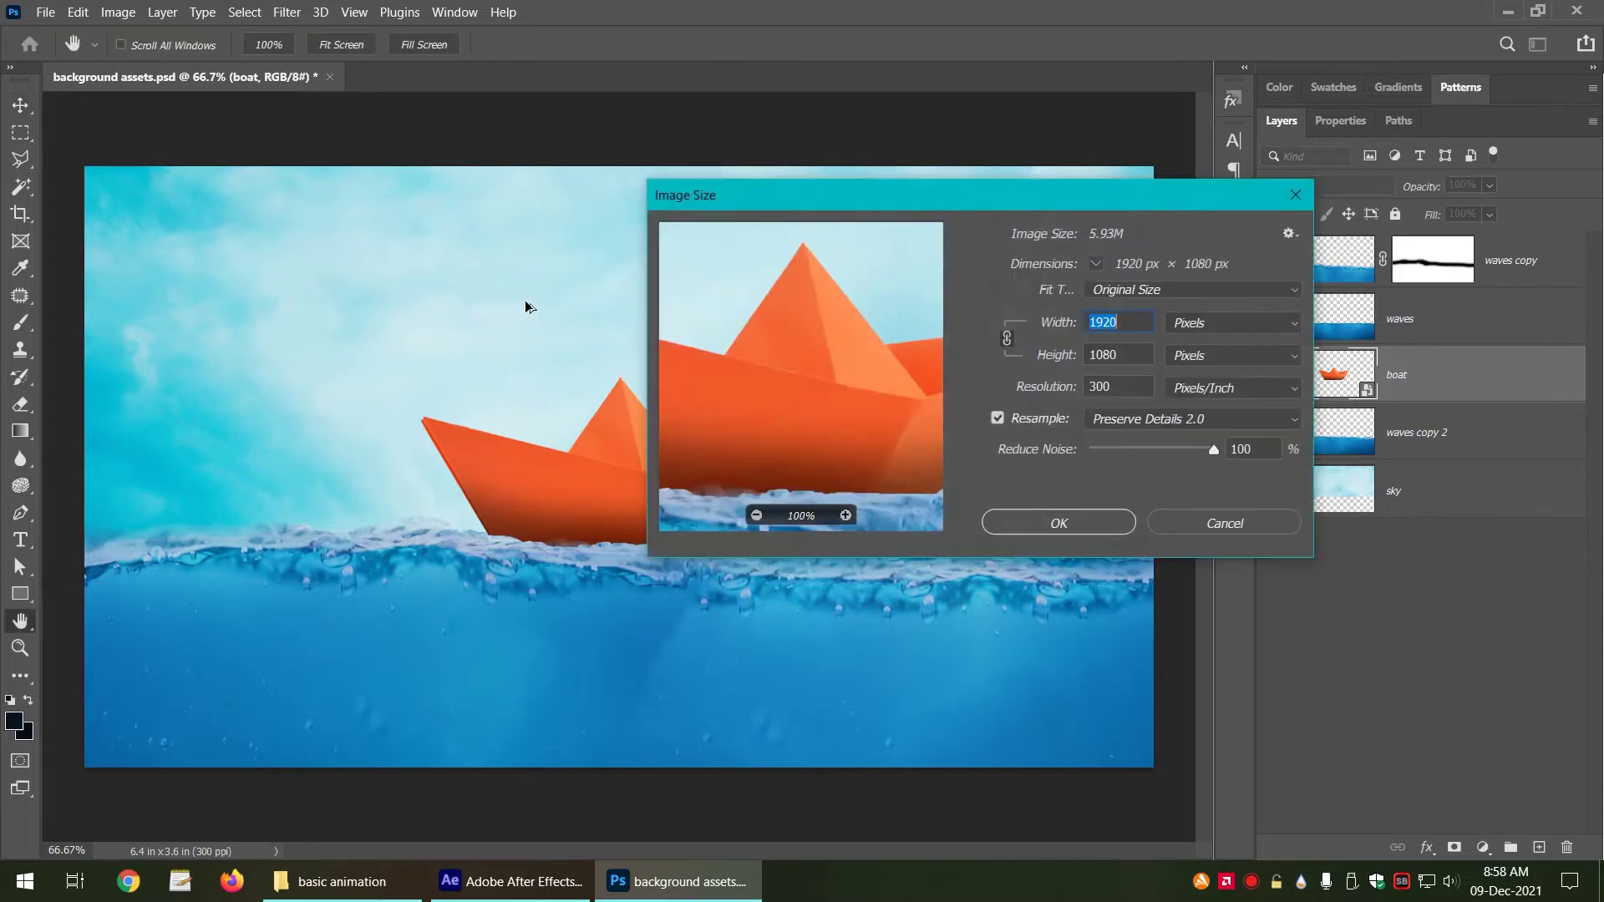
drag(861, 204, 630, 204)
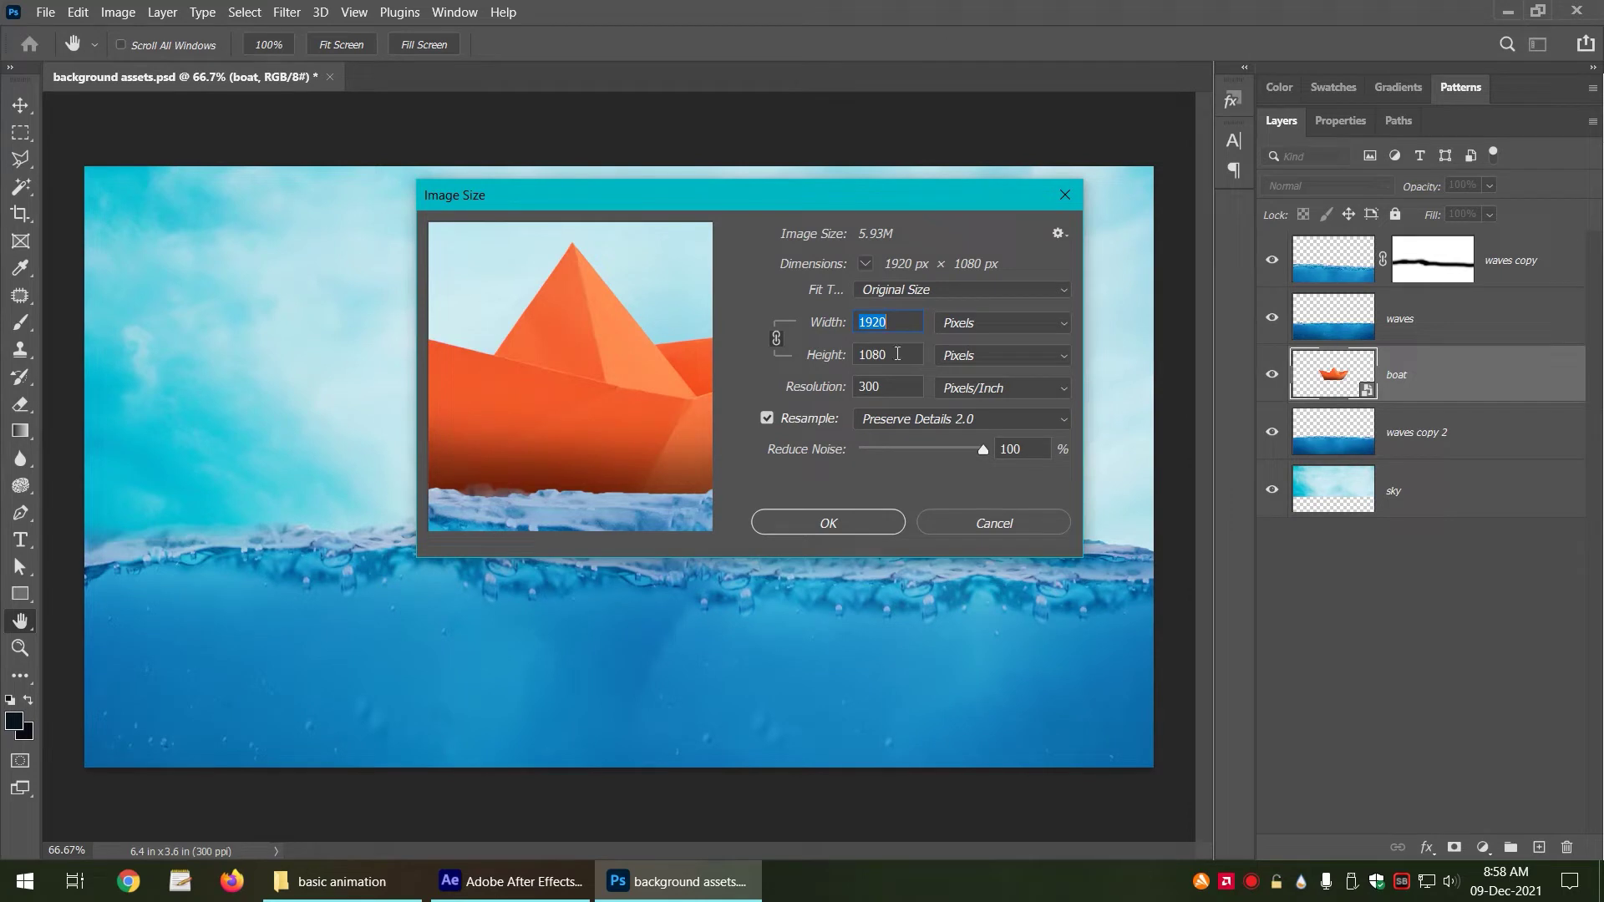
double_click(907, 356)
click(955, 518)
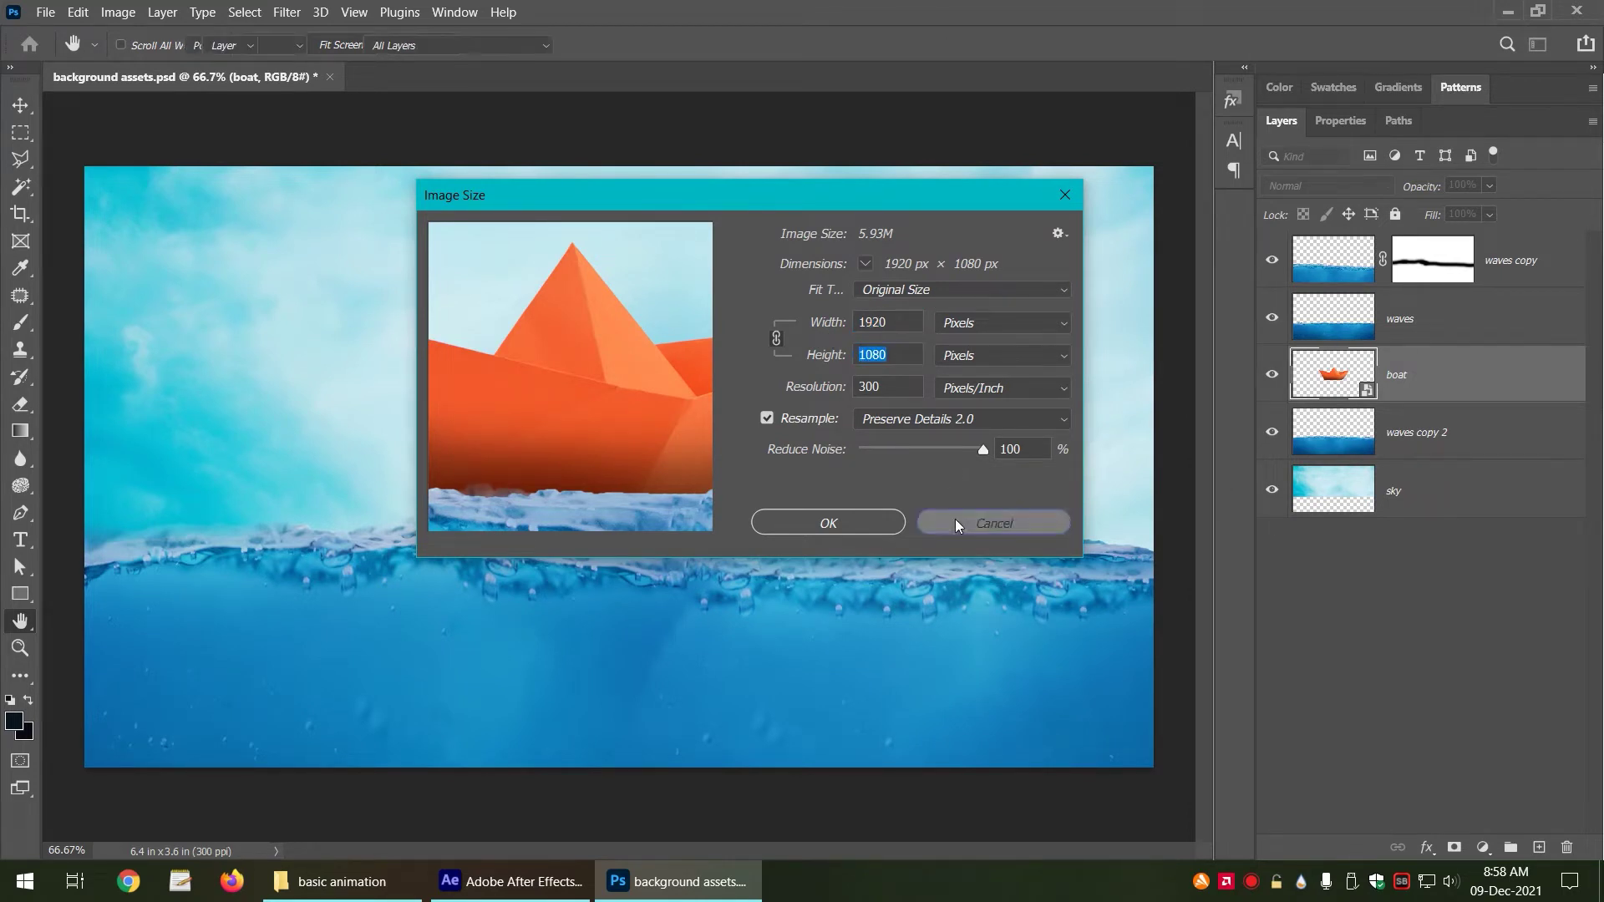
Step: Close background assets.psd without saving and return to the basic animation folder
key(v)
key(ctrl)
key(ctrl+w)
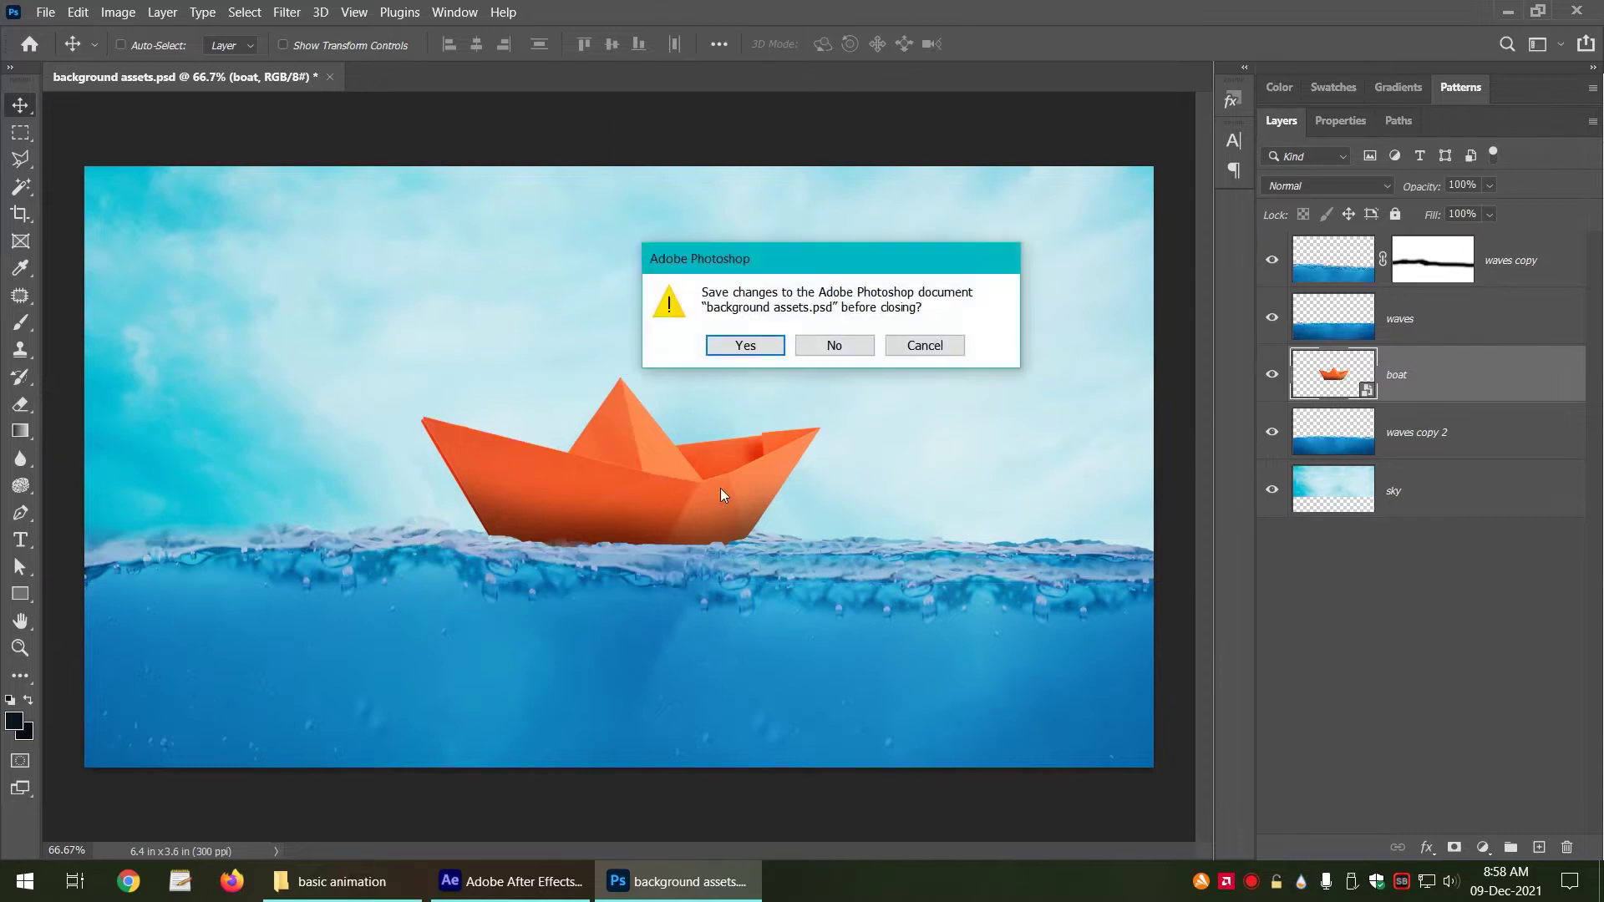
click(835, 345)
click(368, 881)
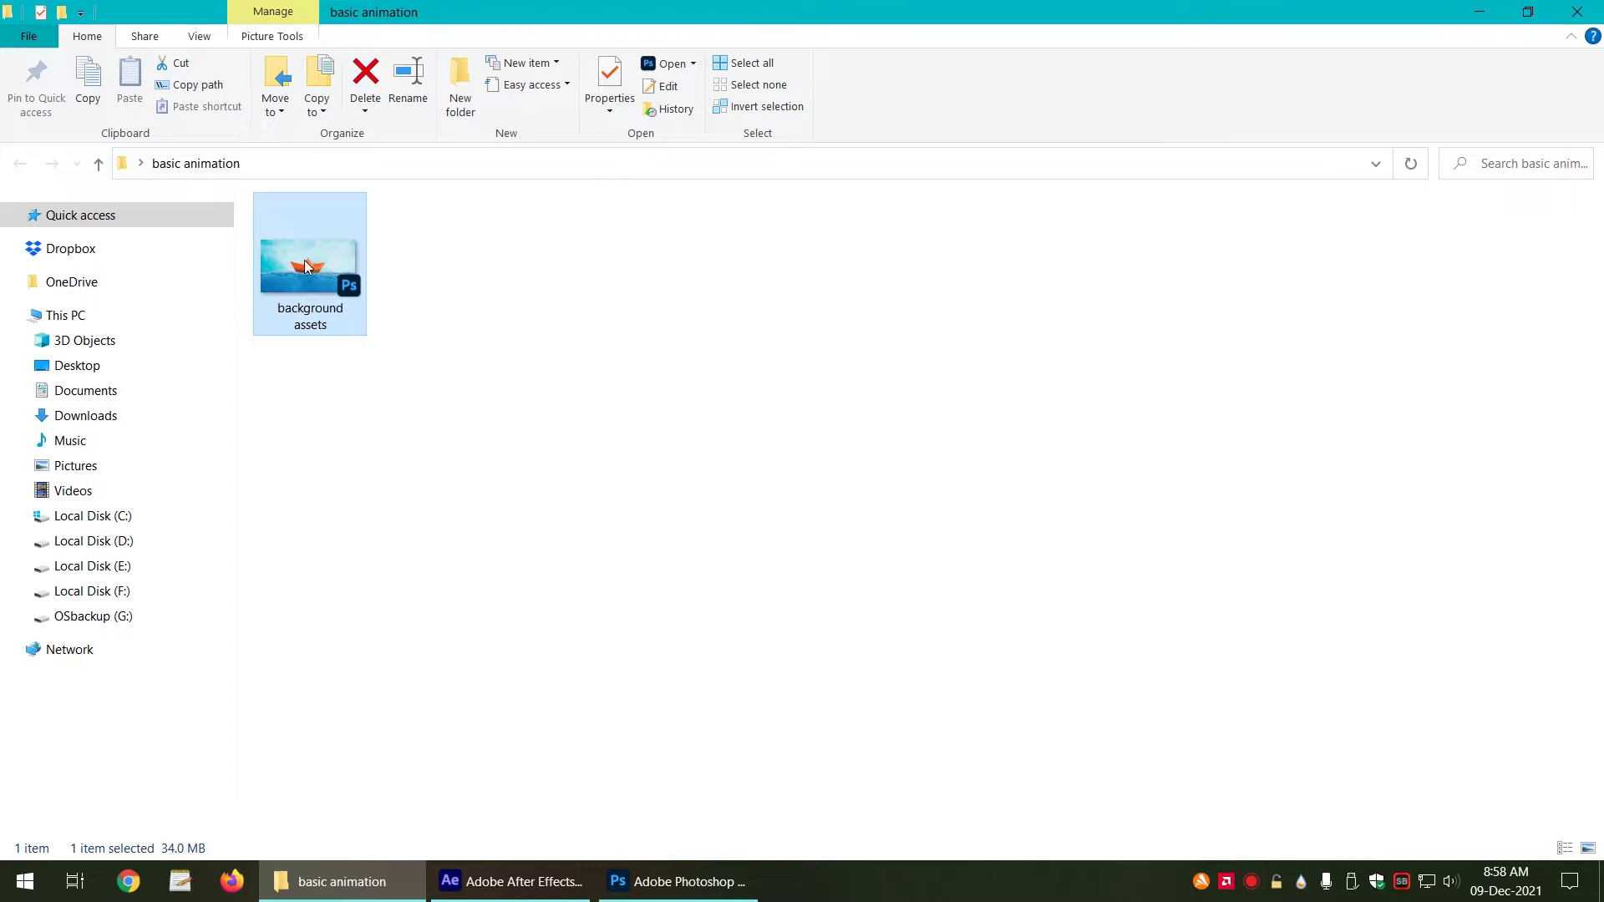
Step: Drag background assets.psd from the basic animation folder into the After Effects Project panel
drag(295, 276, 162, 339)
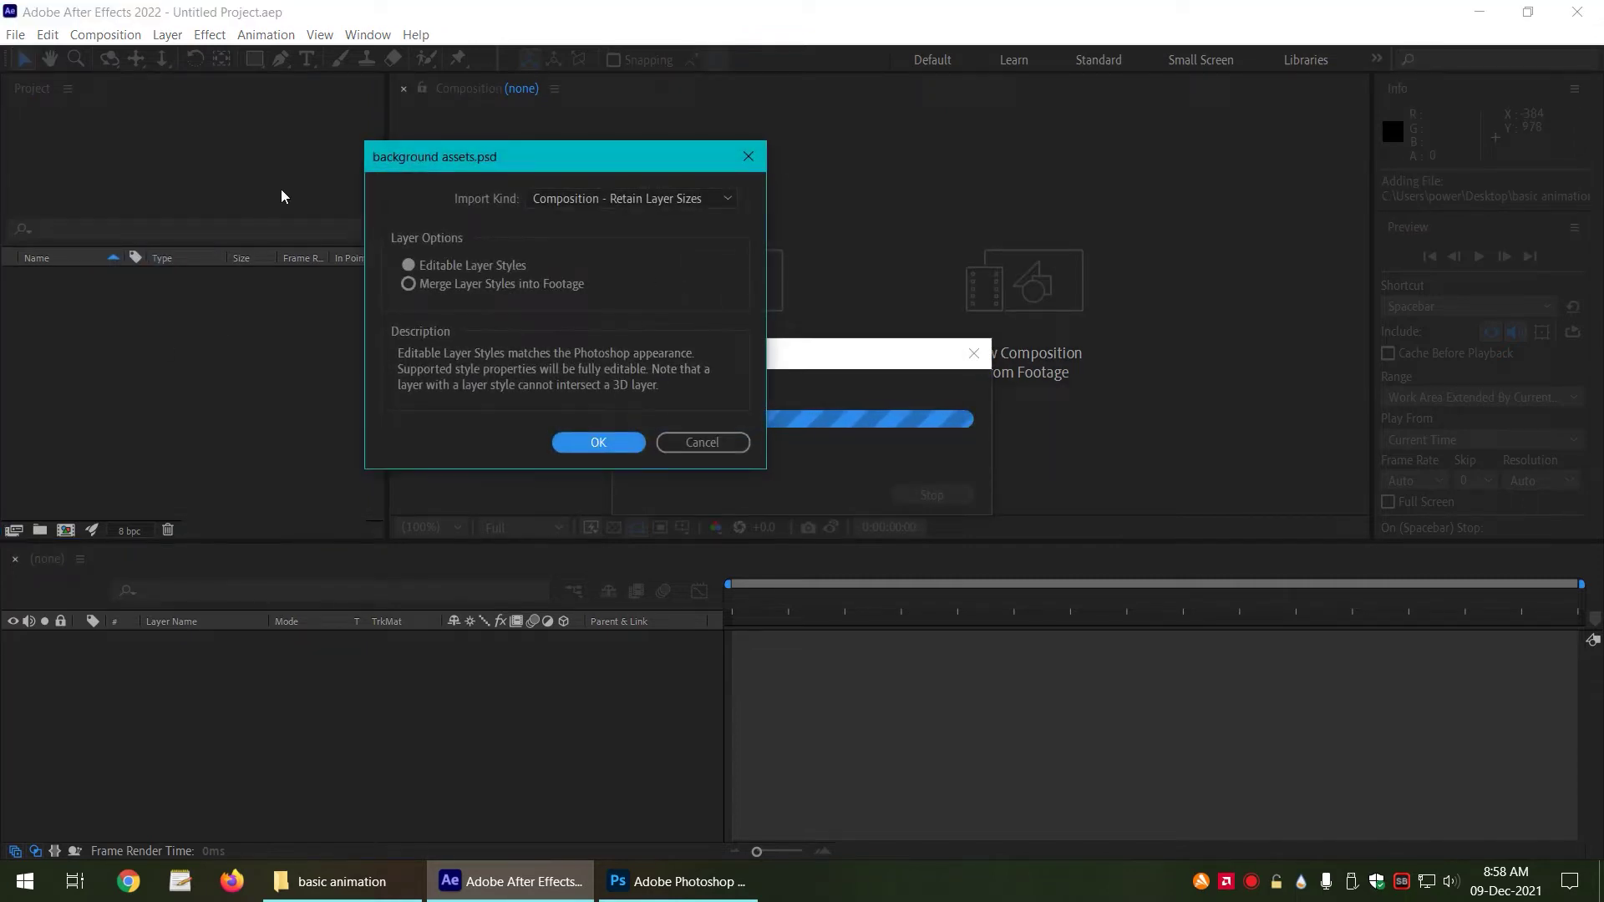
Step: Import the PSD as Composition - Retain Layer Sizes and open the background assets composition
click(577, 203)
click(580, 216)
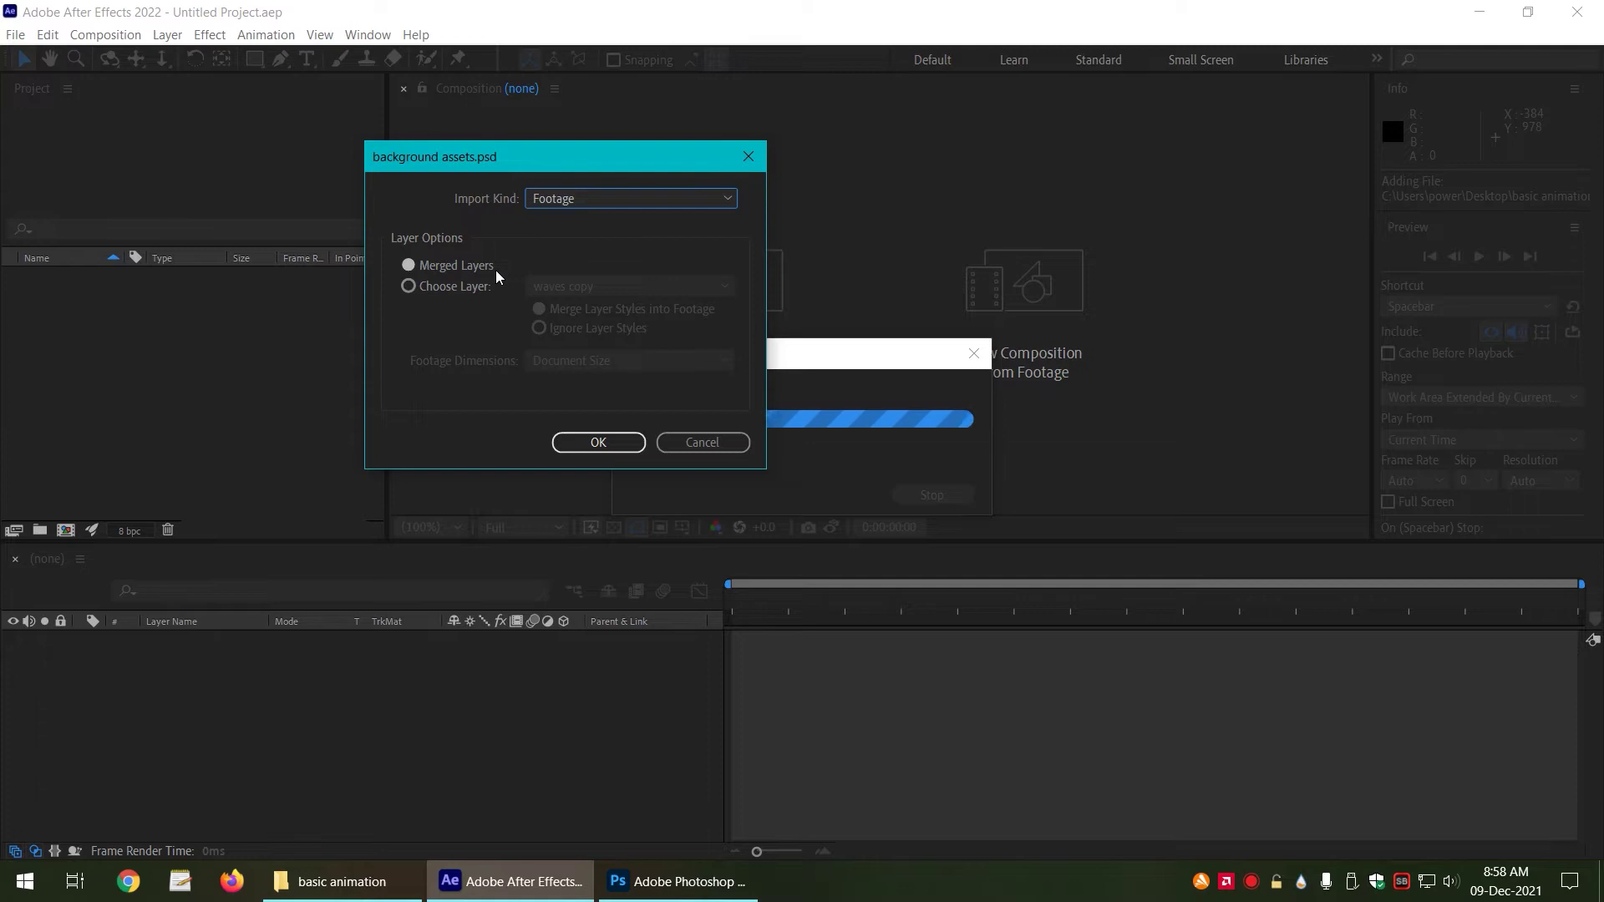
click(576, 198)
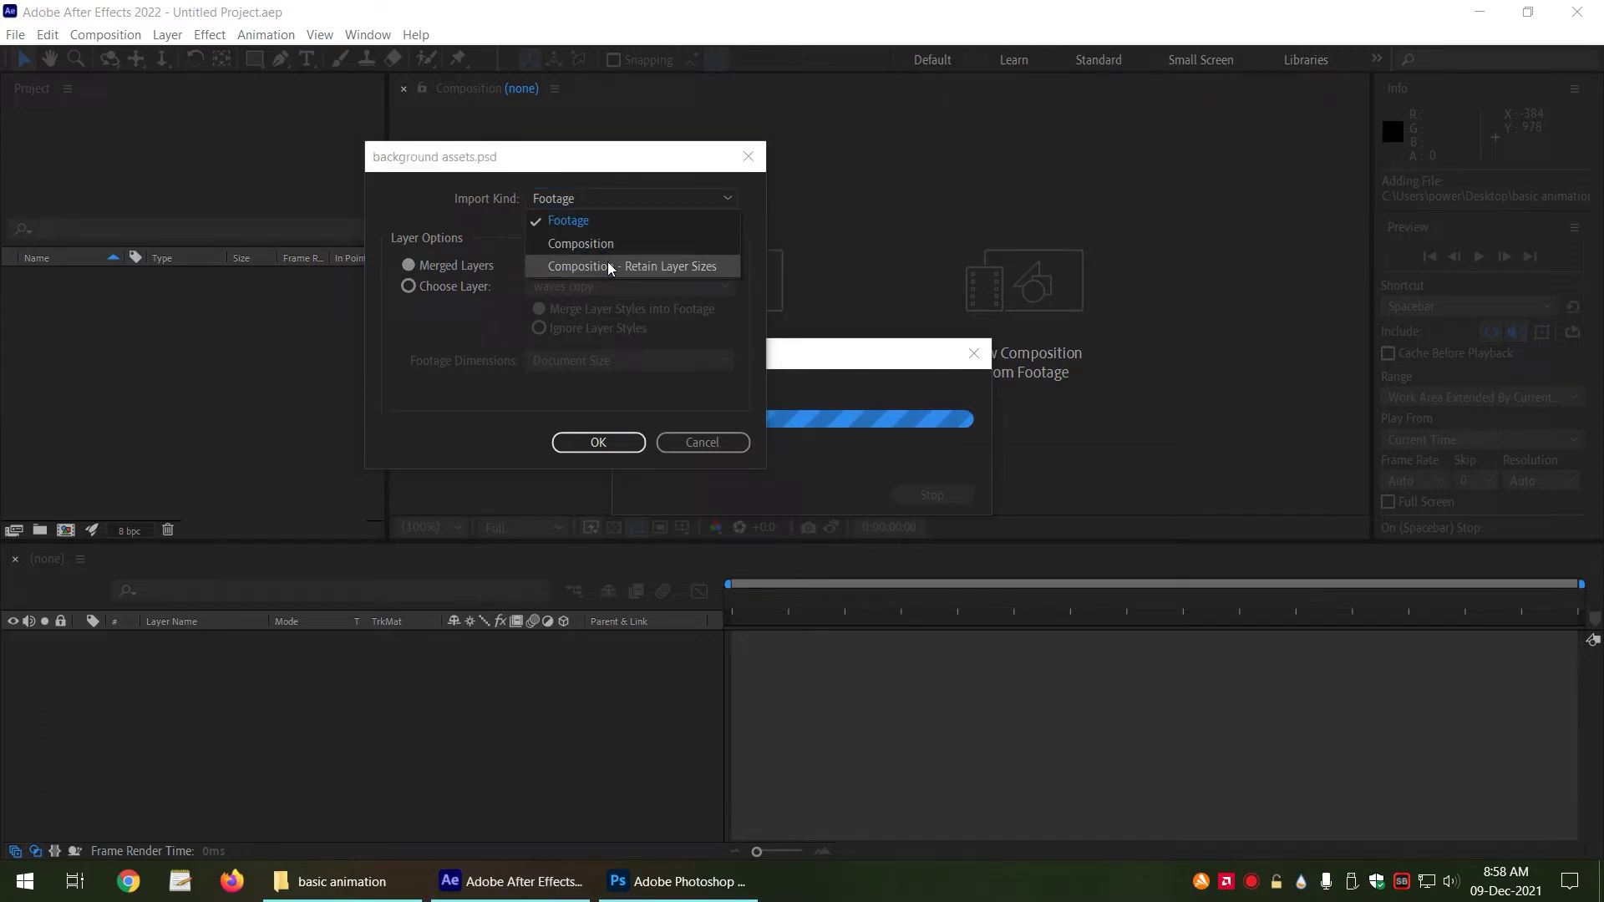
click(699, 267)
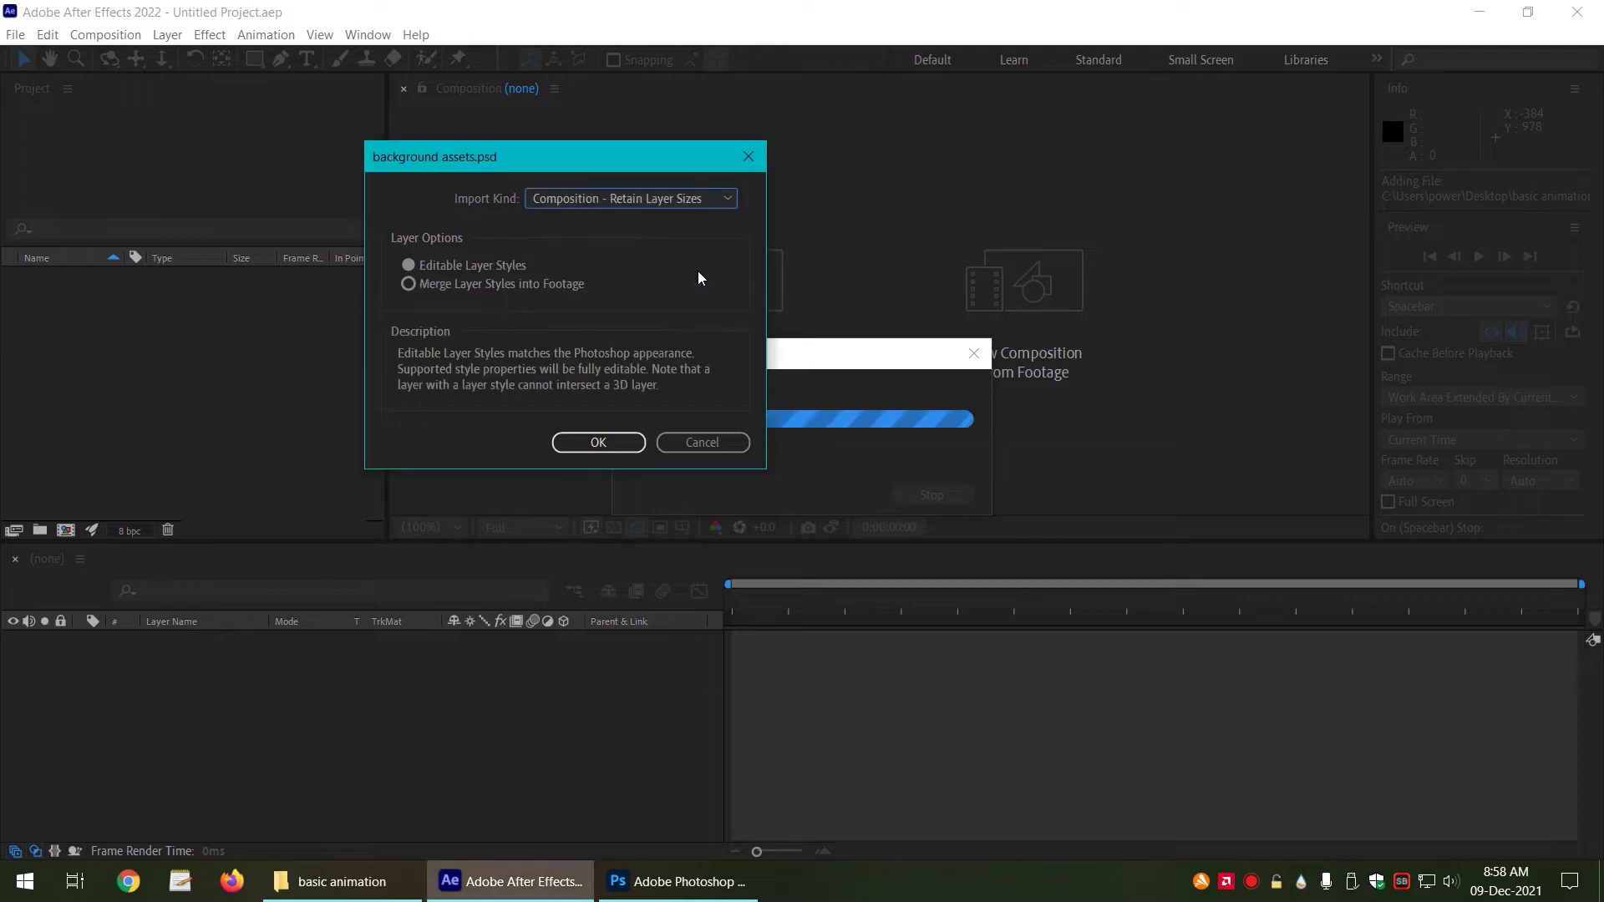
click(598, 442)
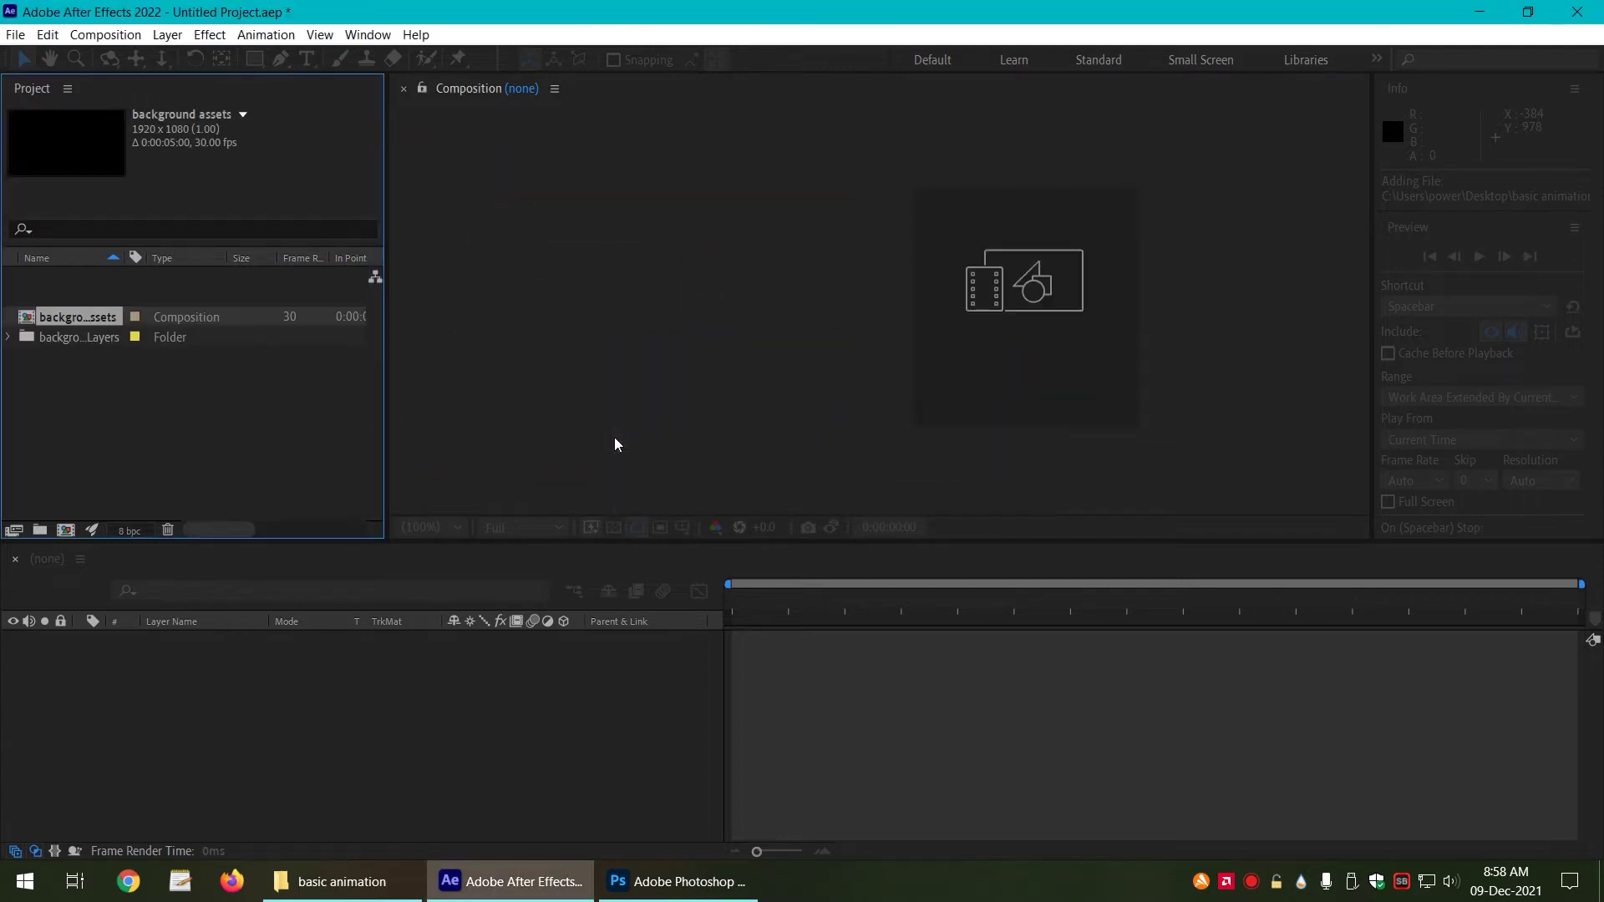
double_click(31, 318)
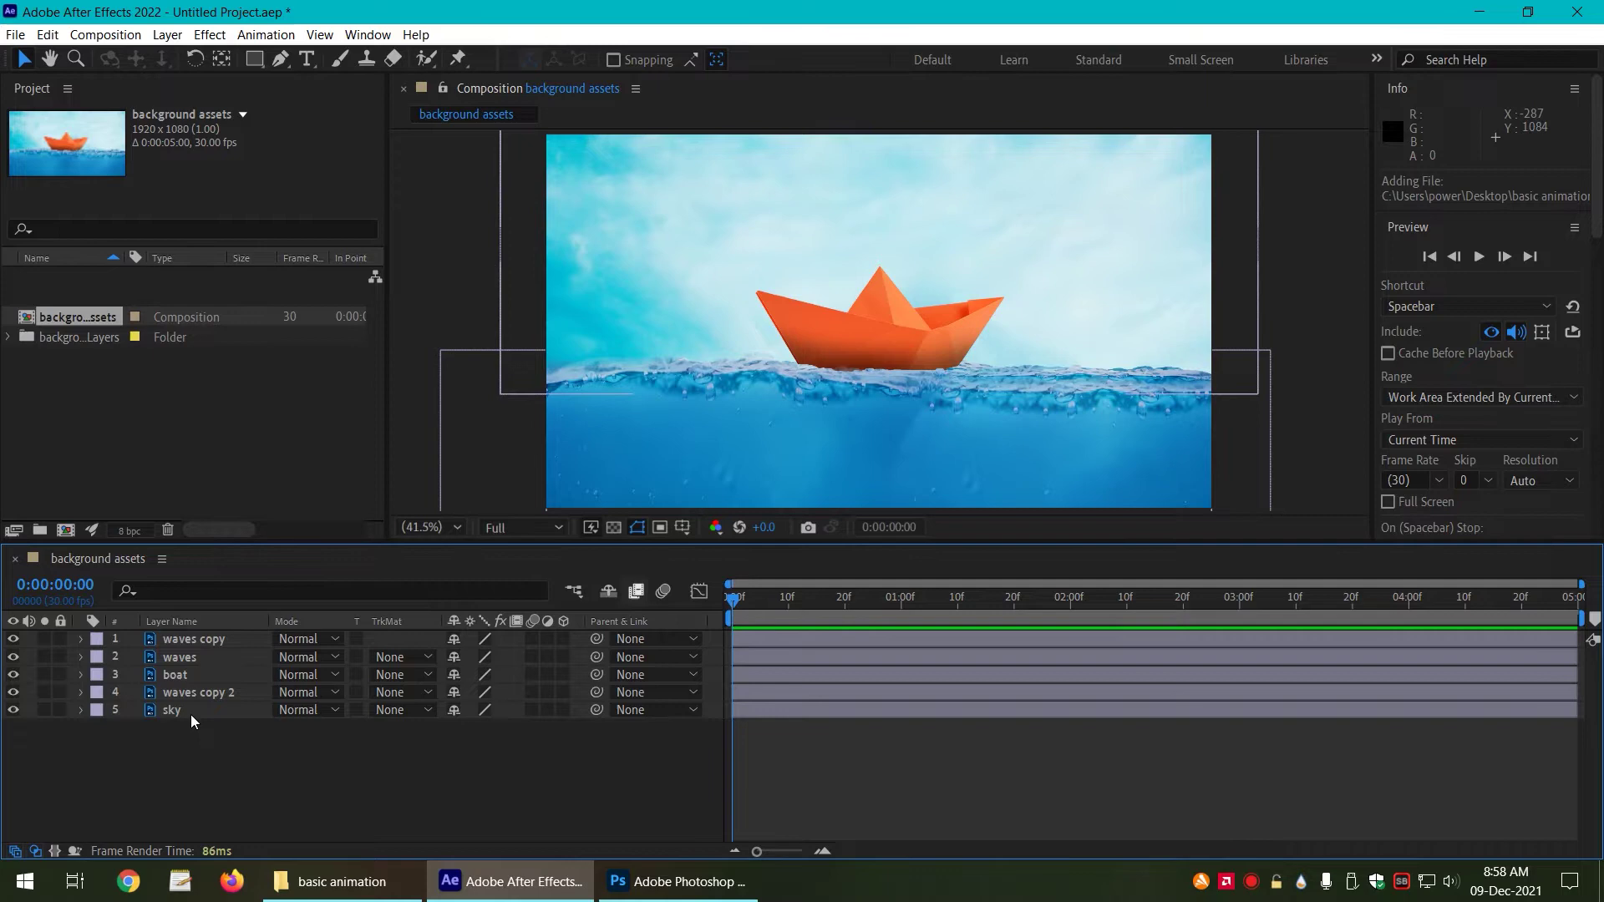
Step: Reopen background assets.psd in Photoshop from the basic animation folder
click(672, 881)
click(335, 882)
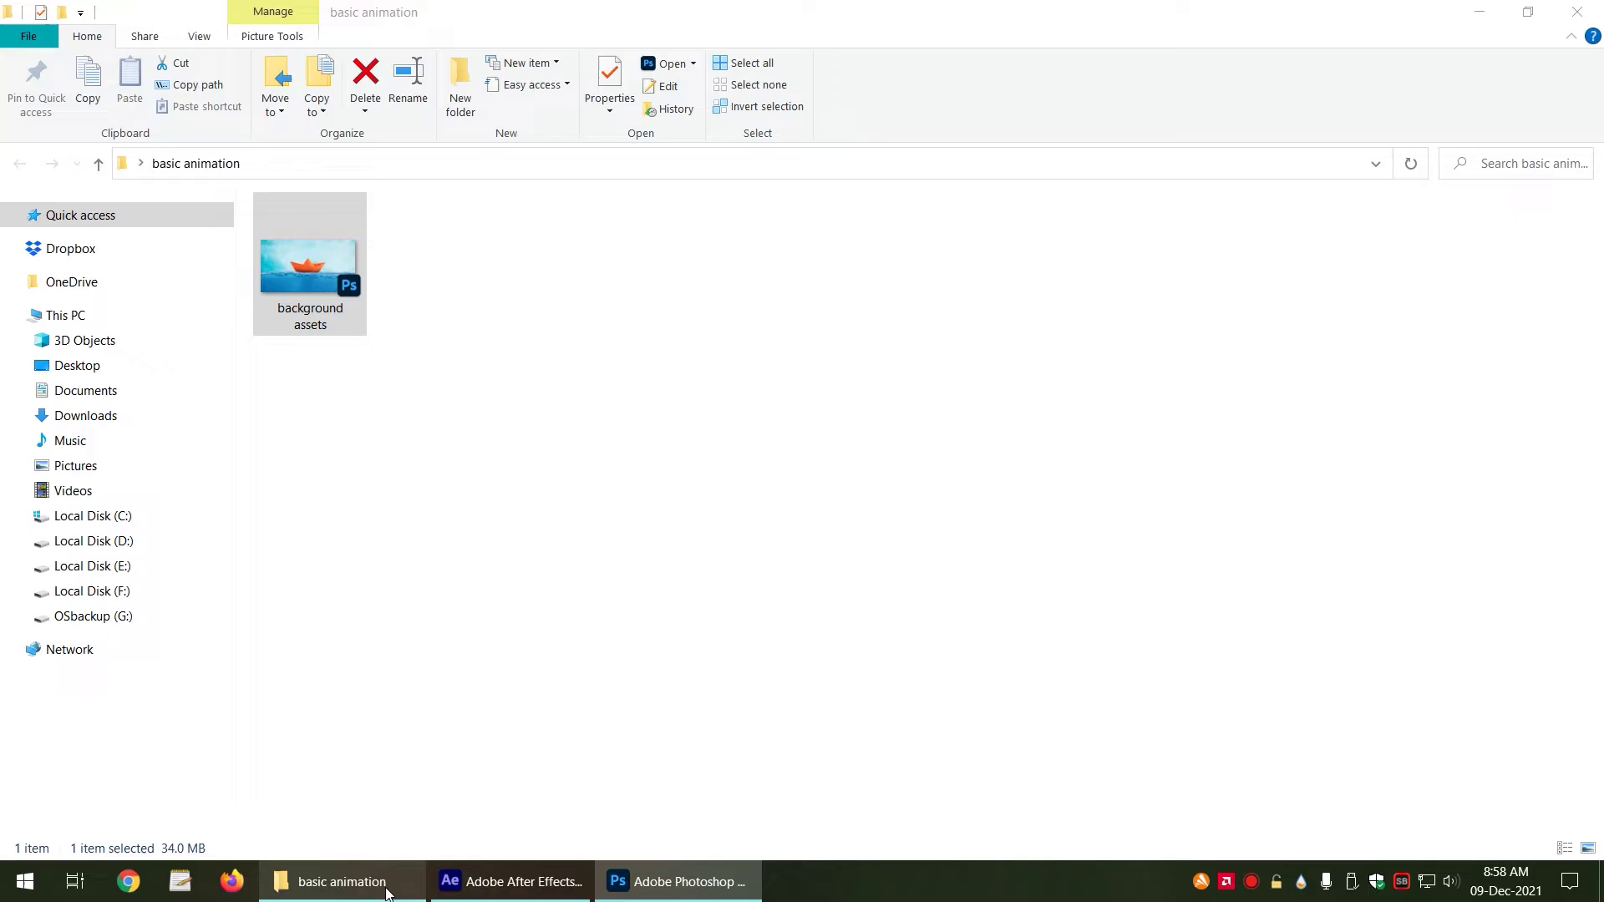
double_click(297, 269)
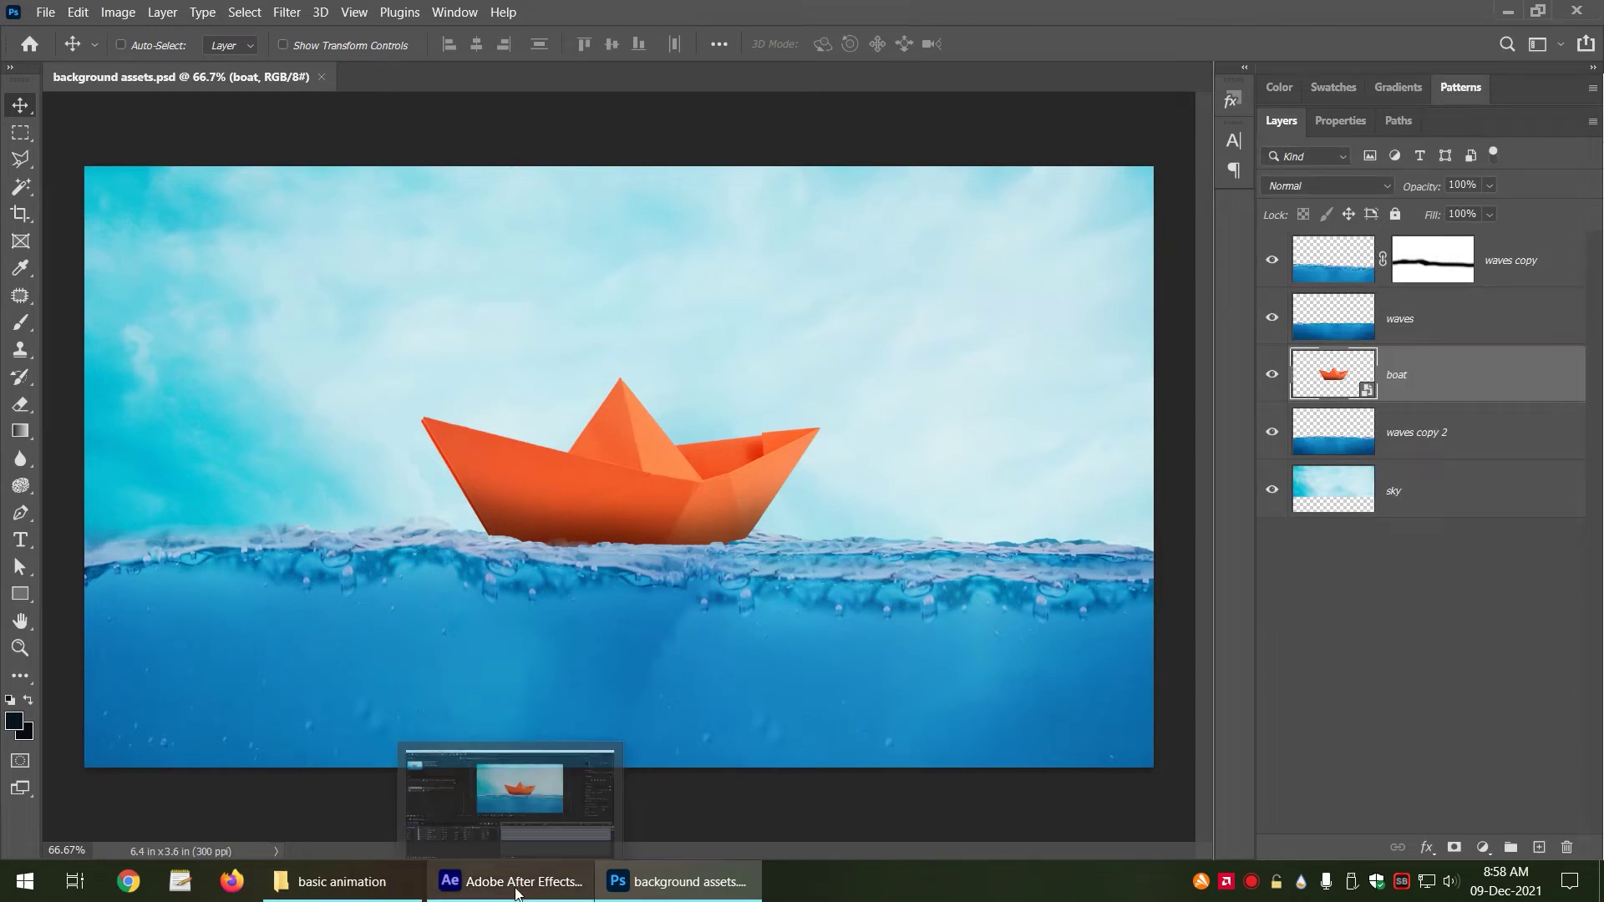
Step: Close Photoshop from its taskbar button, leaving After Effects in front
click(681, 886)
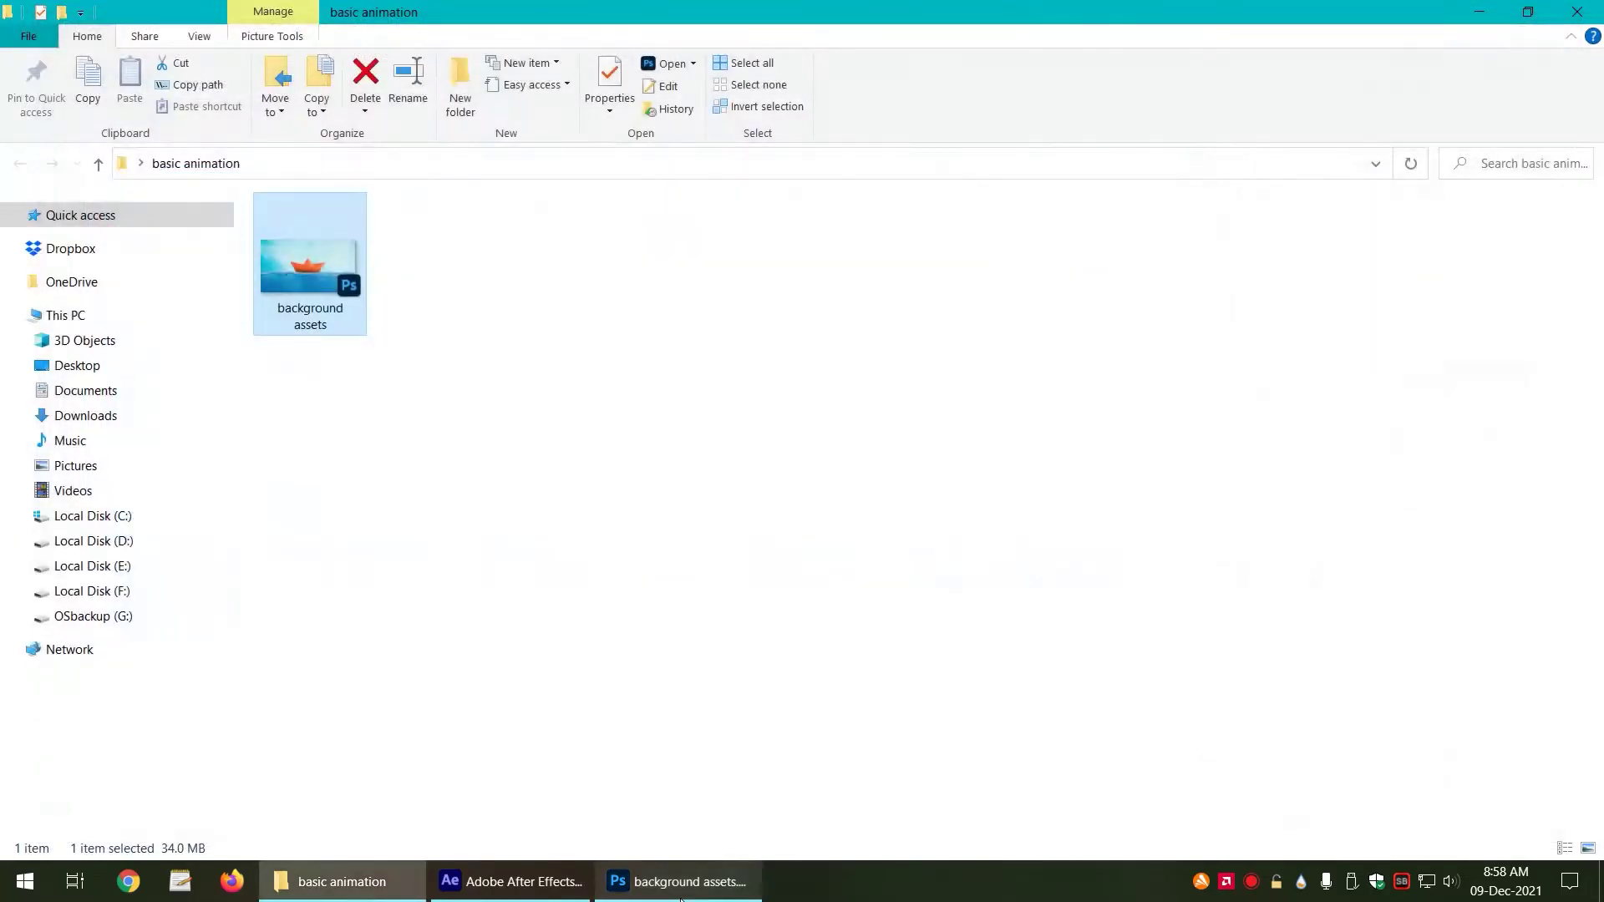
click(535, 884)
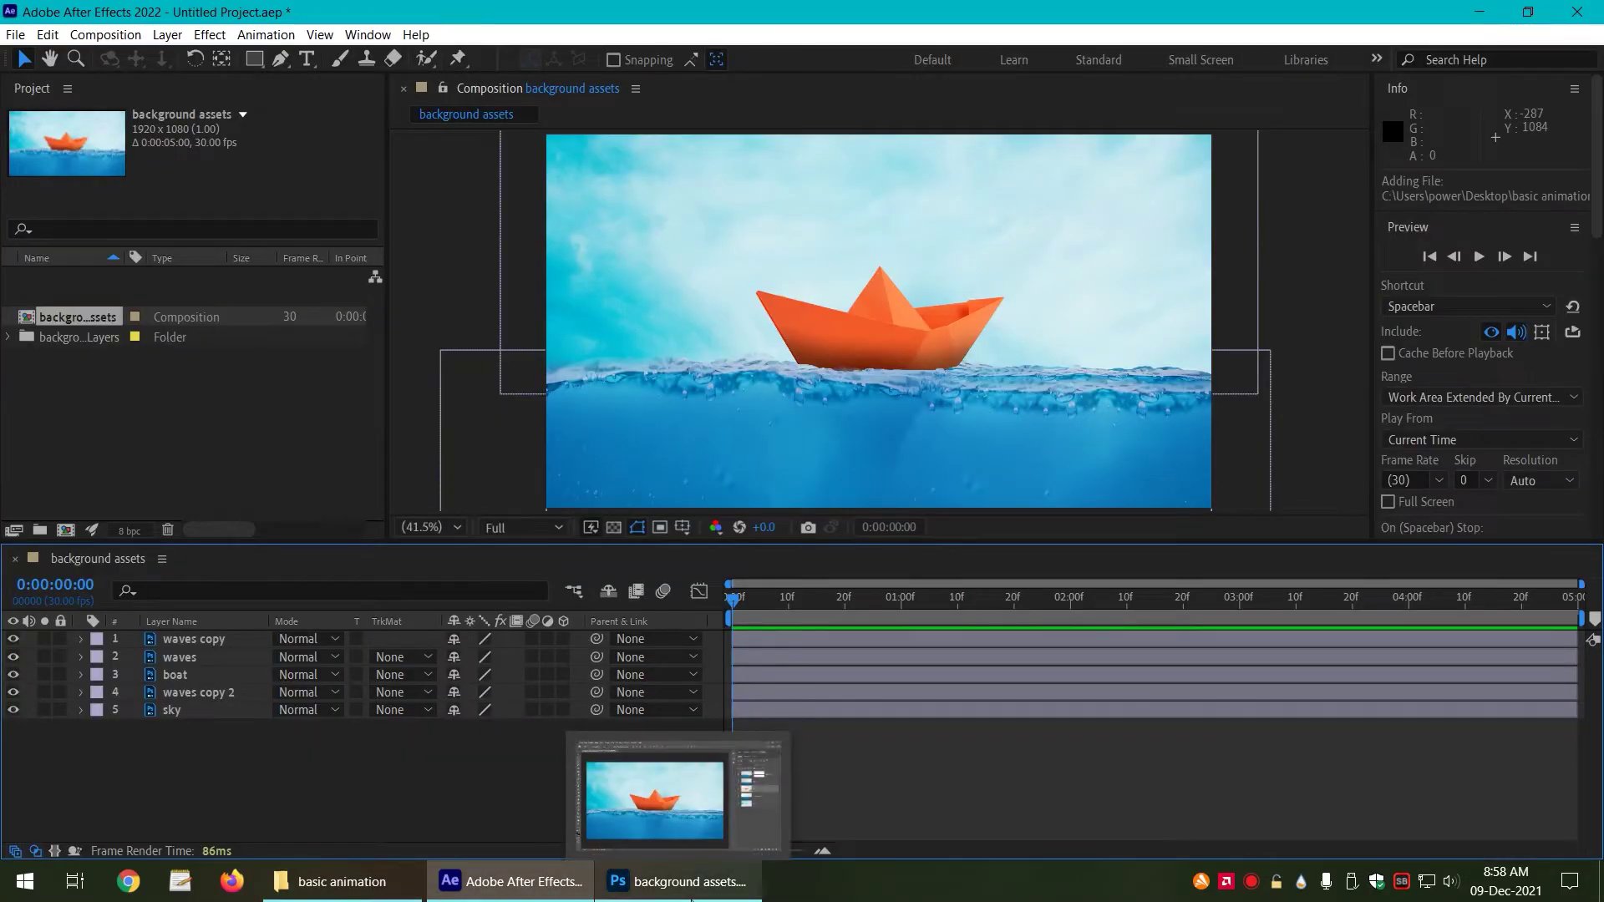
click(673, 882)
right_click(650, 878)
click(629, 834)
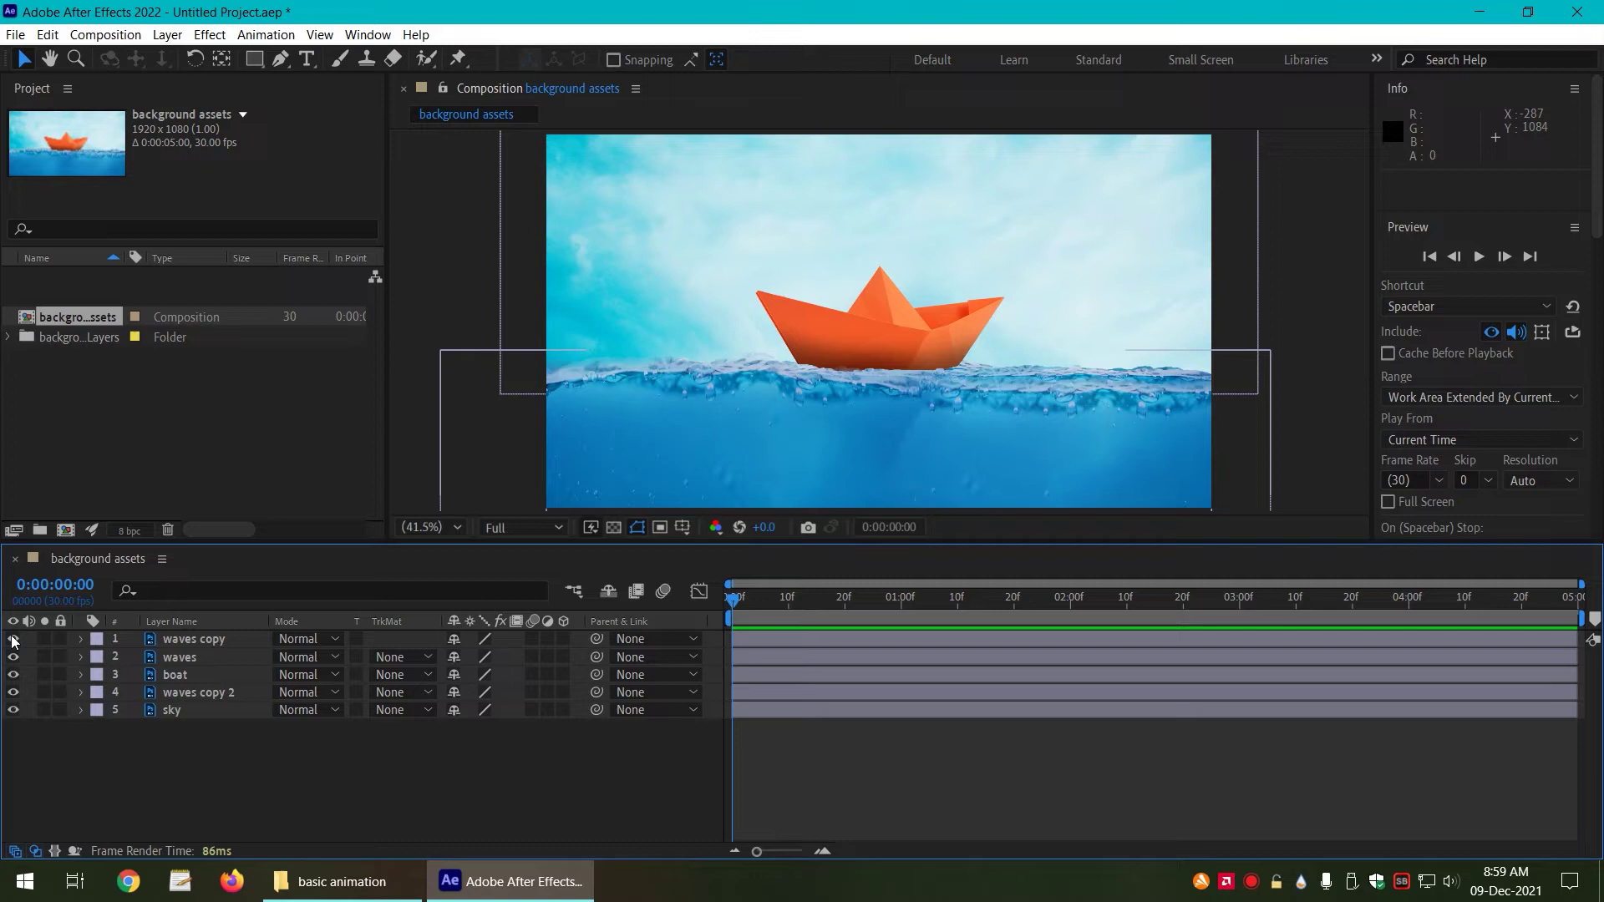
Step: Lock the sky, waves and waves copy layers, unlock the boat, and select the boat layer
mouse_move(13, 641)
mouse_down()
mouse_move(14, 711)
mouse_move(13, 640)
mouse_up()
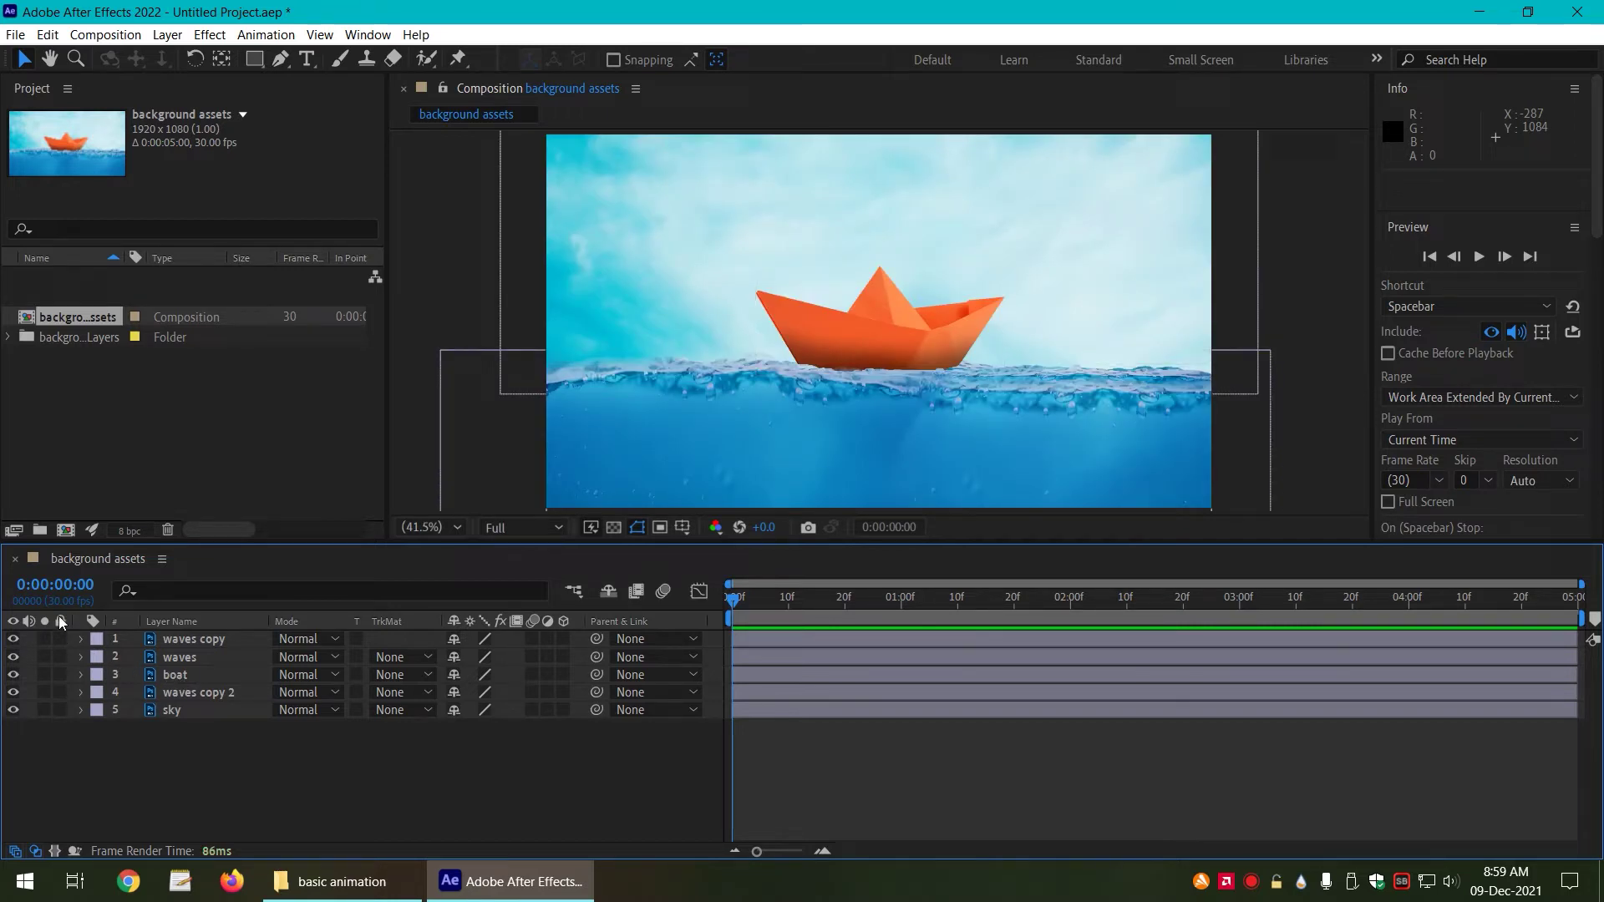
click(60, 706)
drag(60, 706, 87, 627)
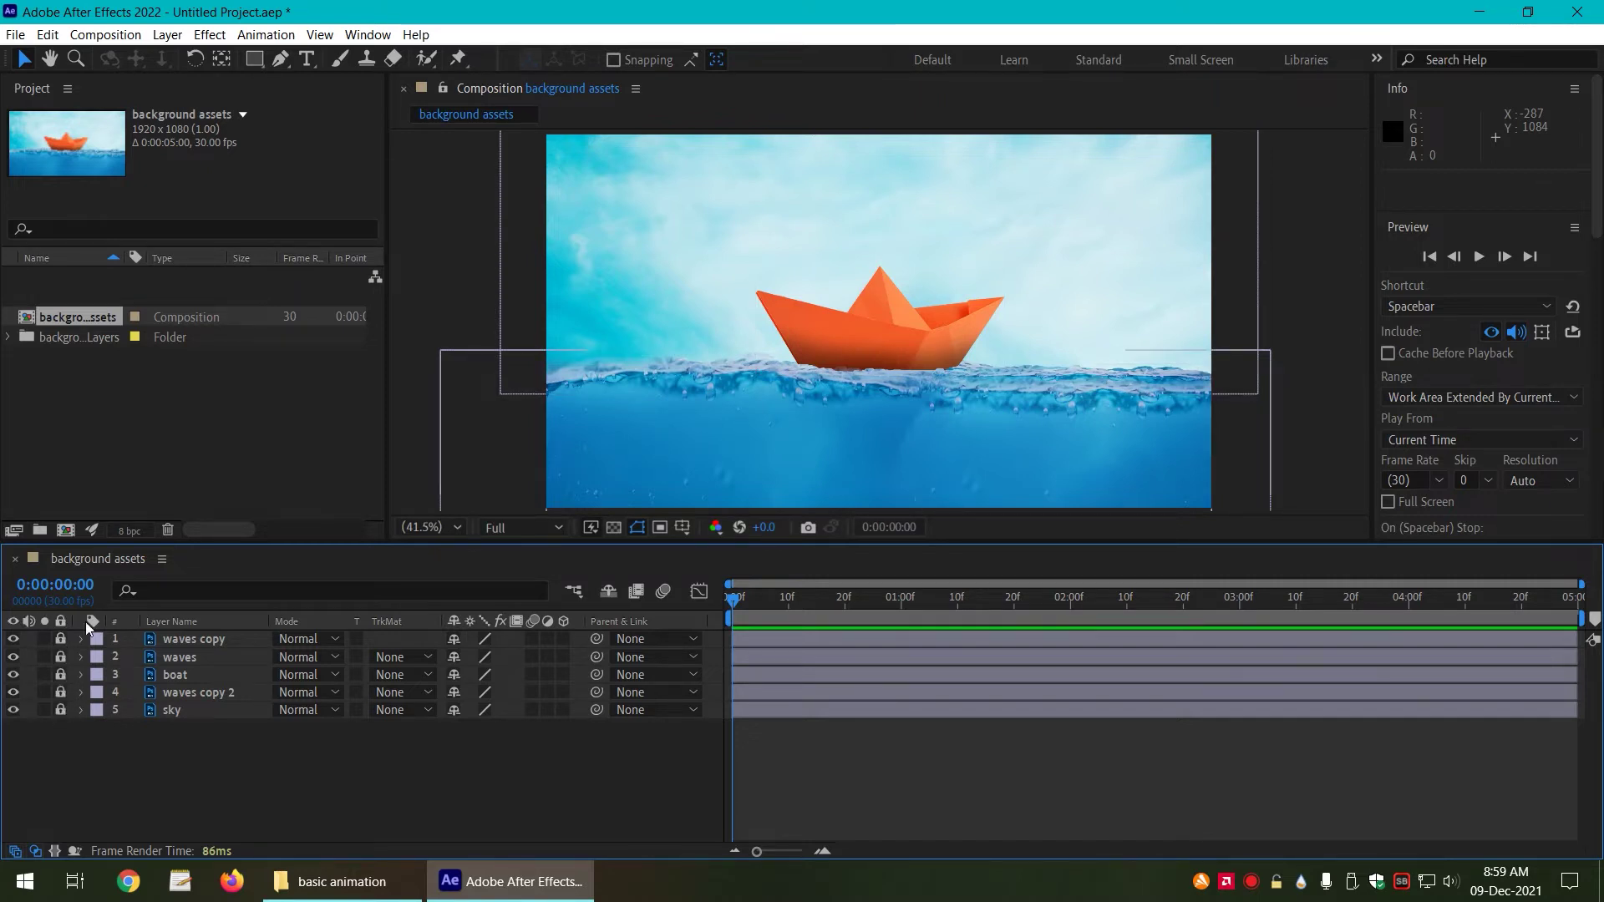
click(844, 320)
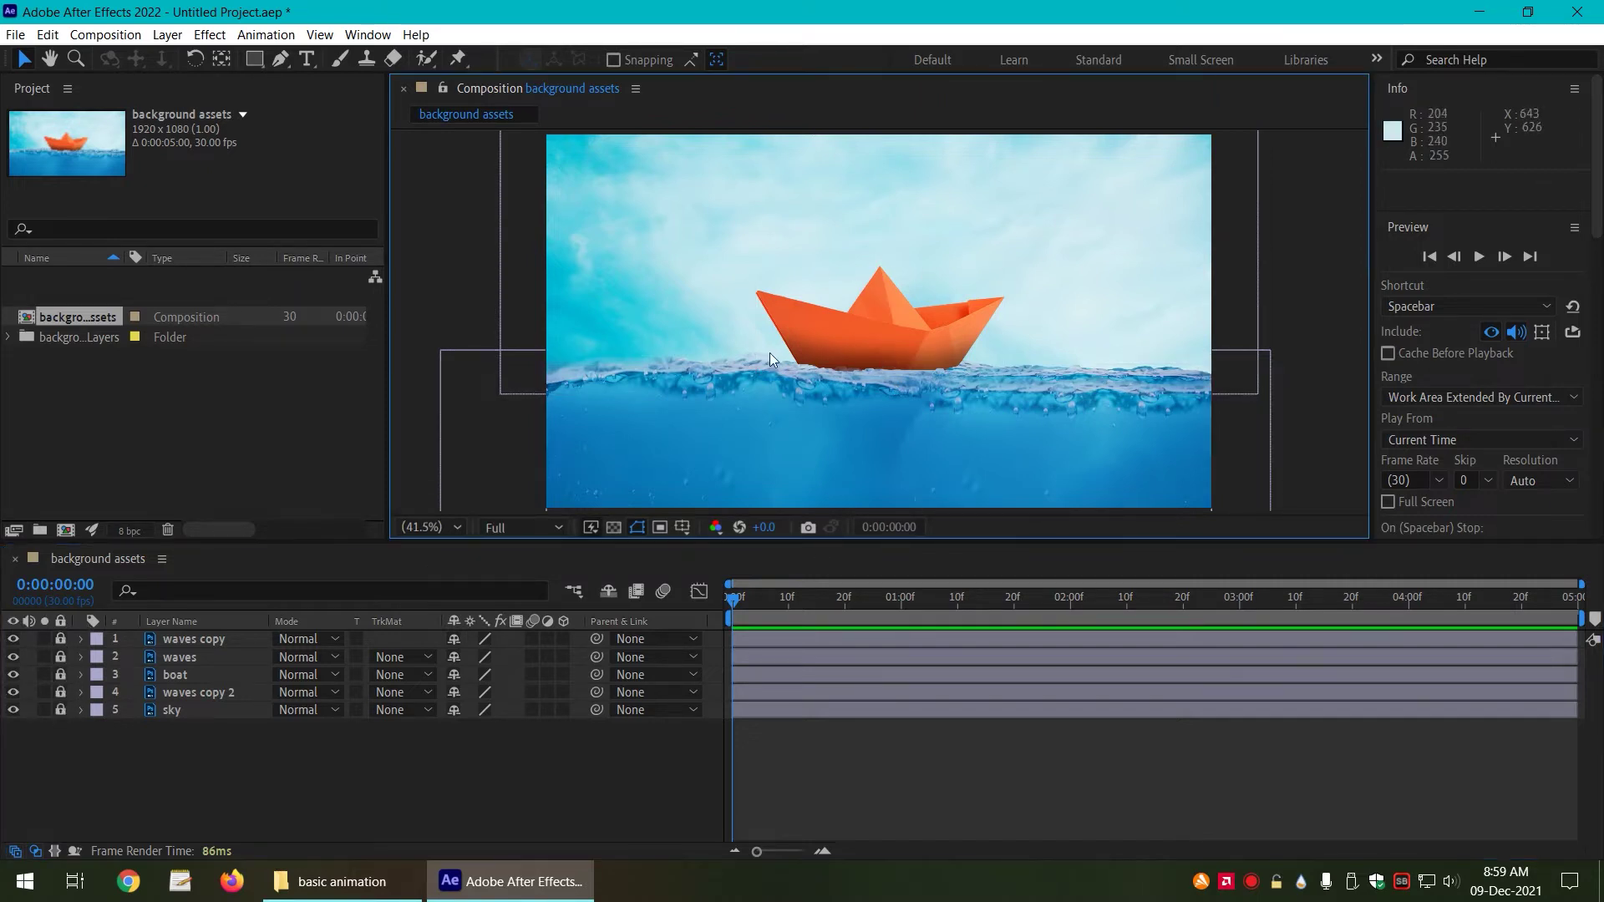
click(61, 675)
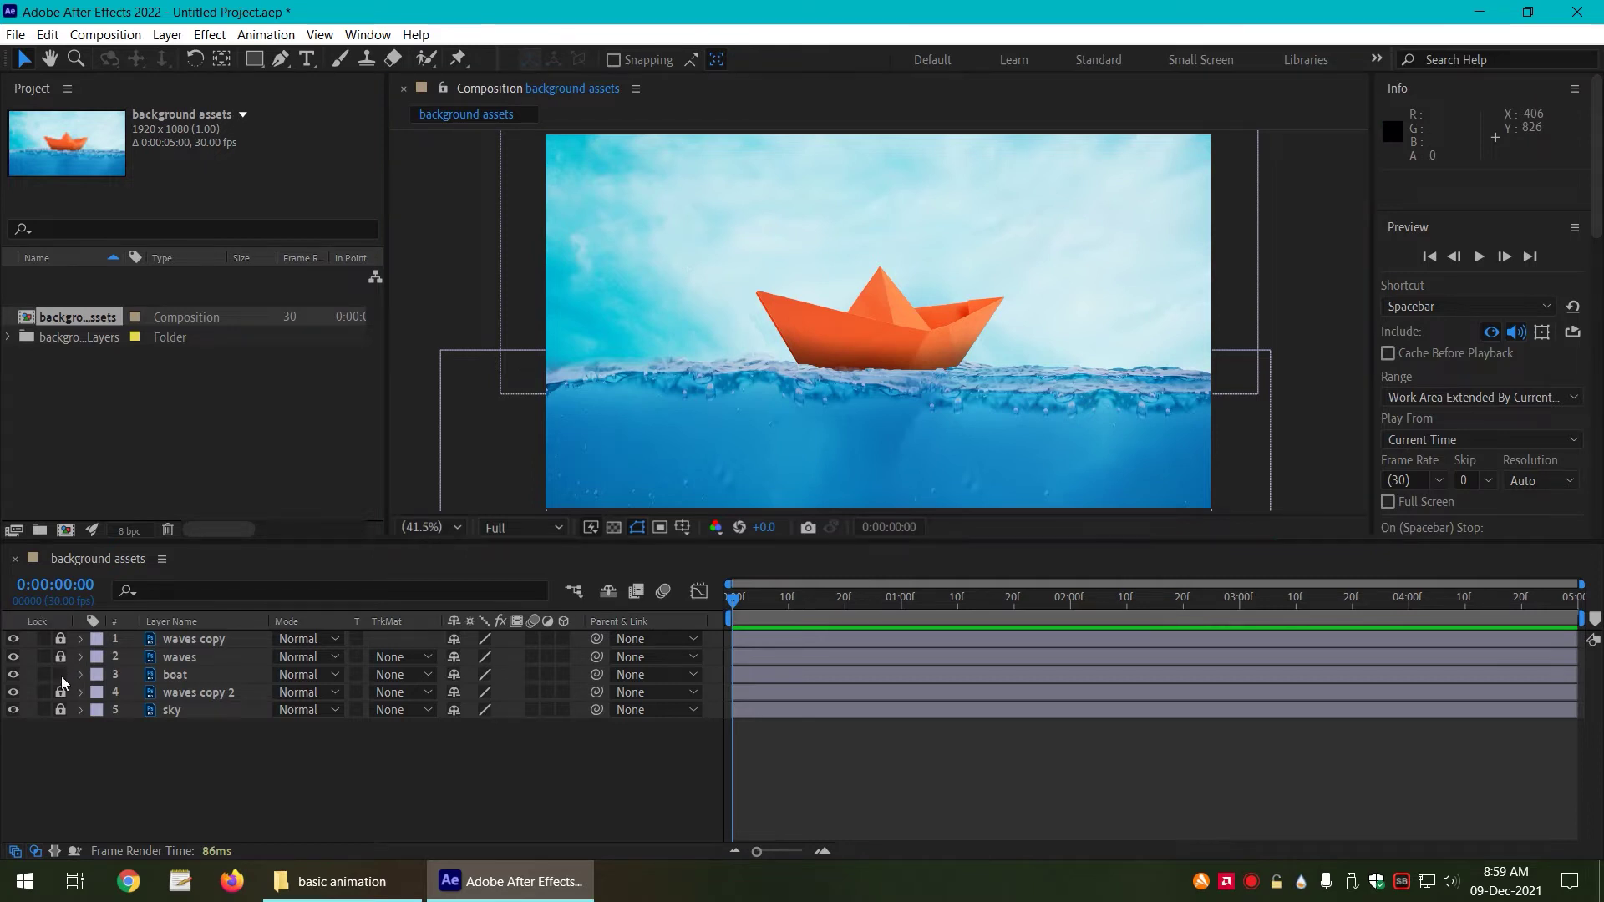
click(171, 676)
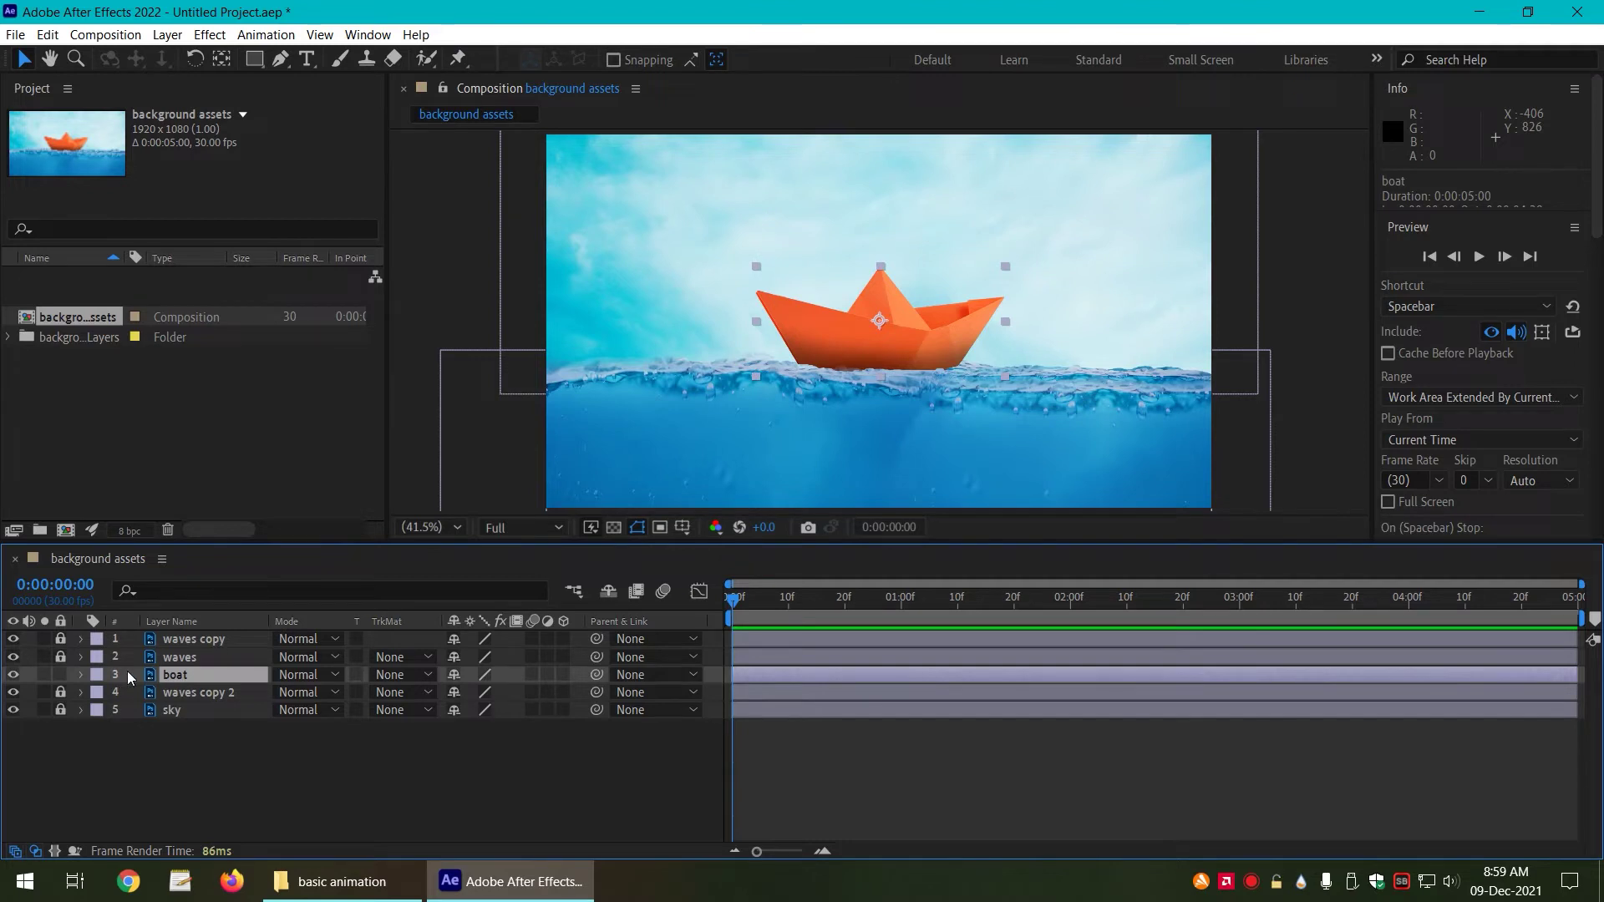
Step: Move the boat to the frame's right edge at 1563.3, 538.0 and show its Transform properties
drag(838, 322, 1044, 324)
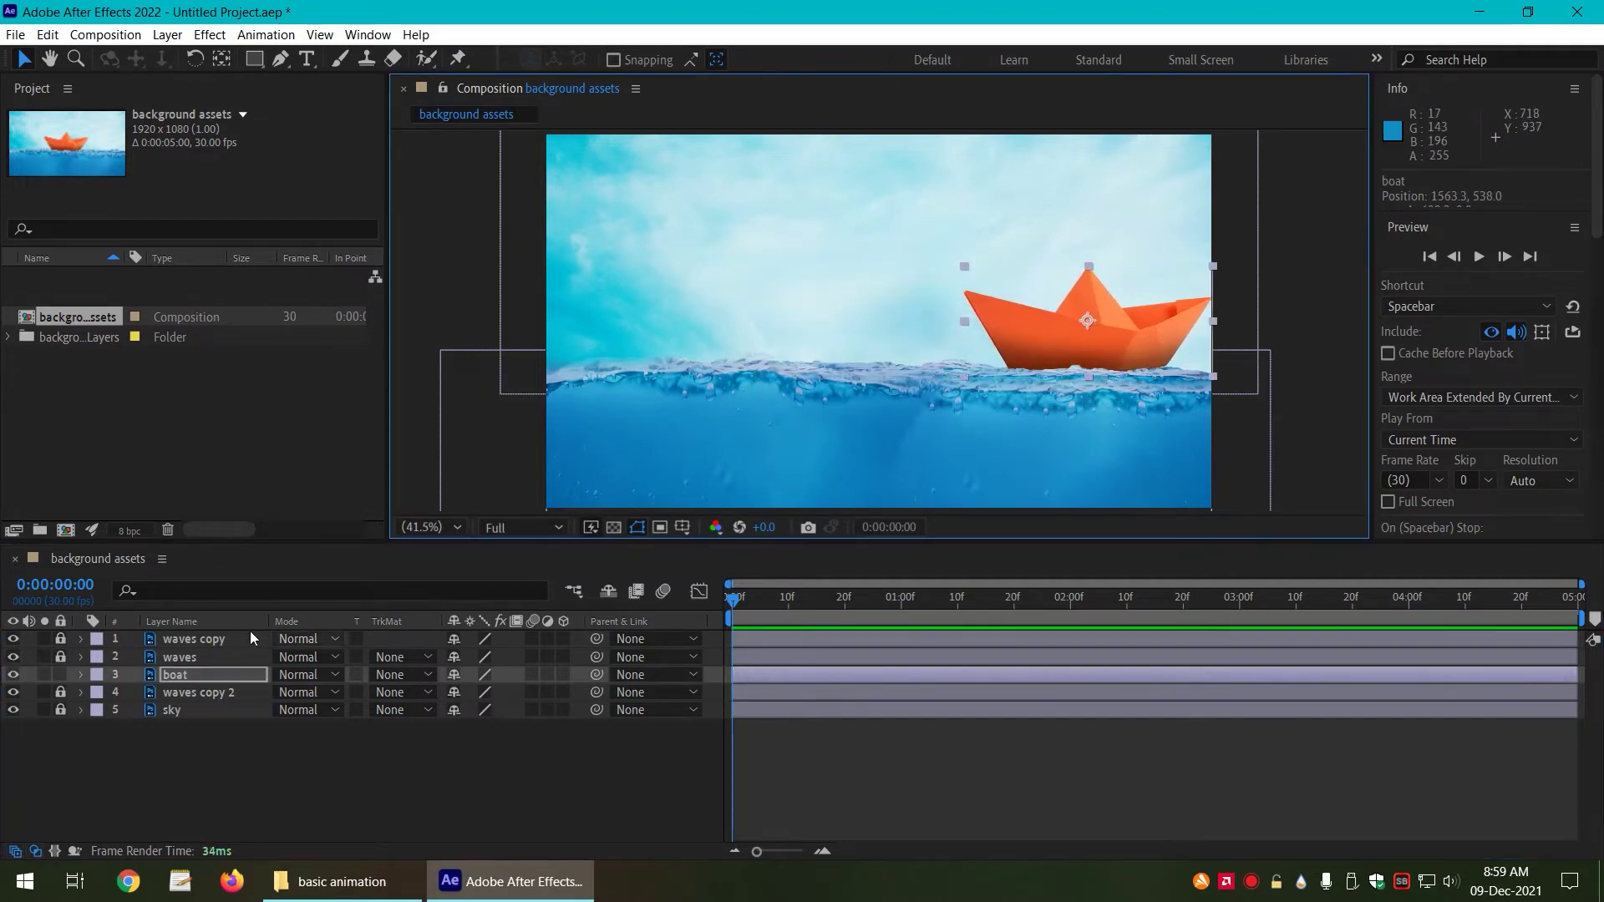
click(81, 673)
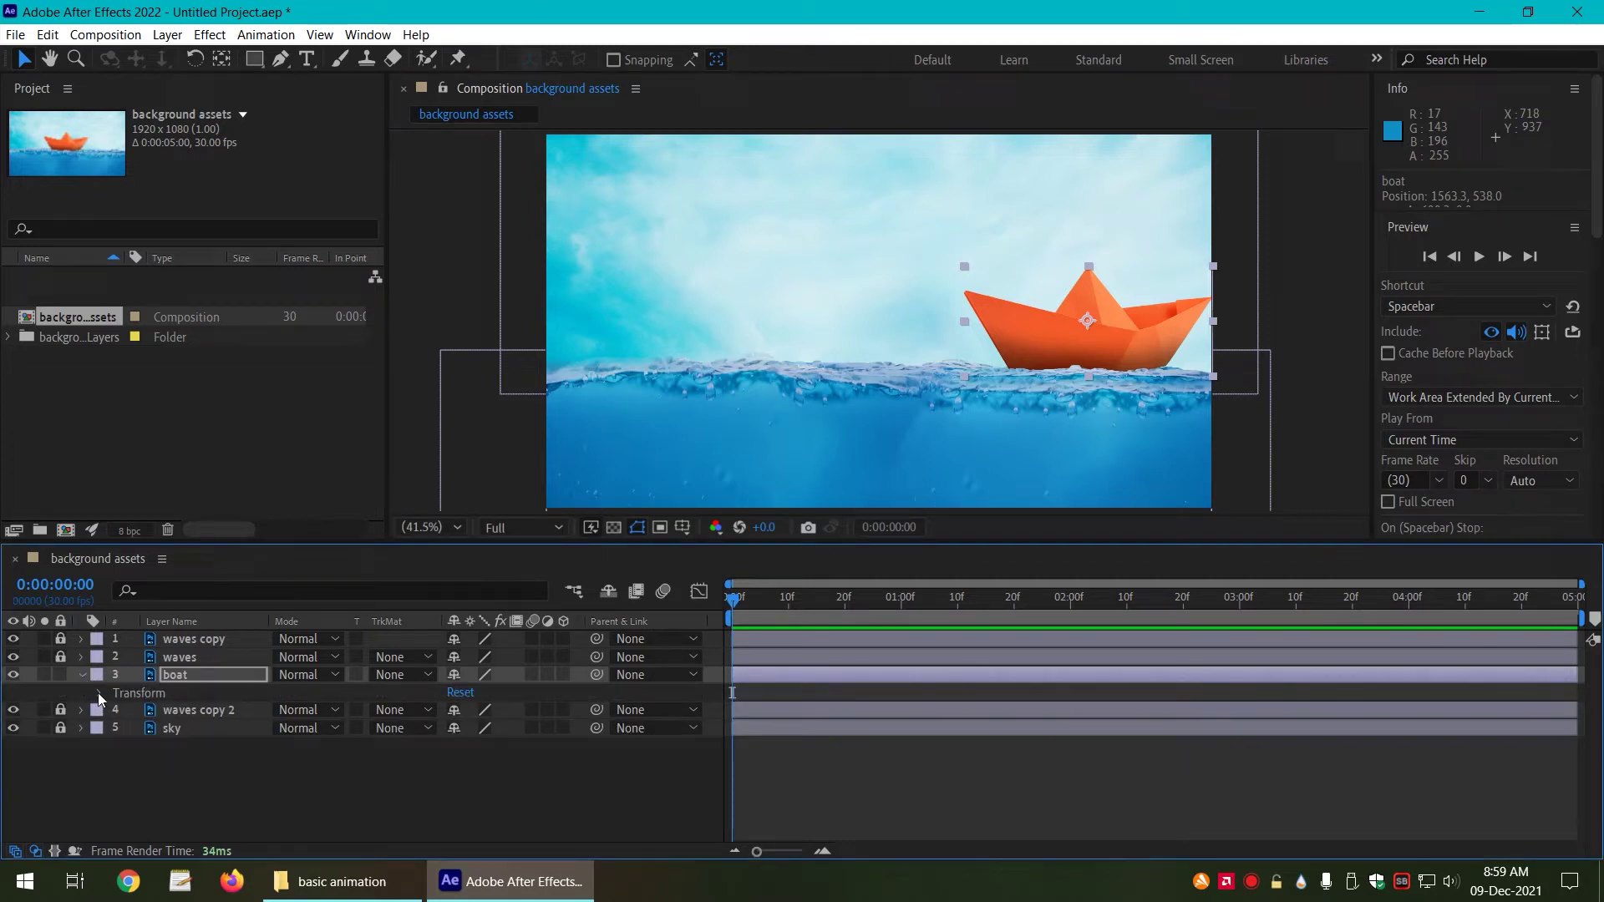
click(98, 693)
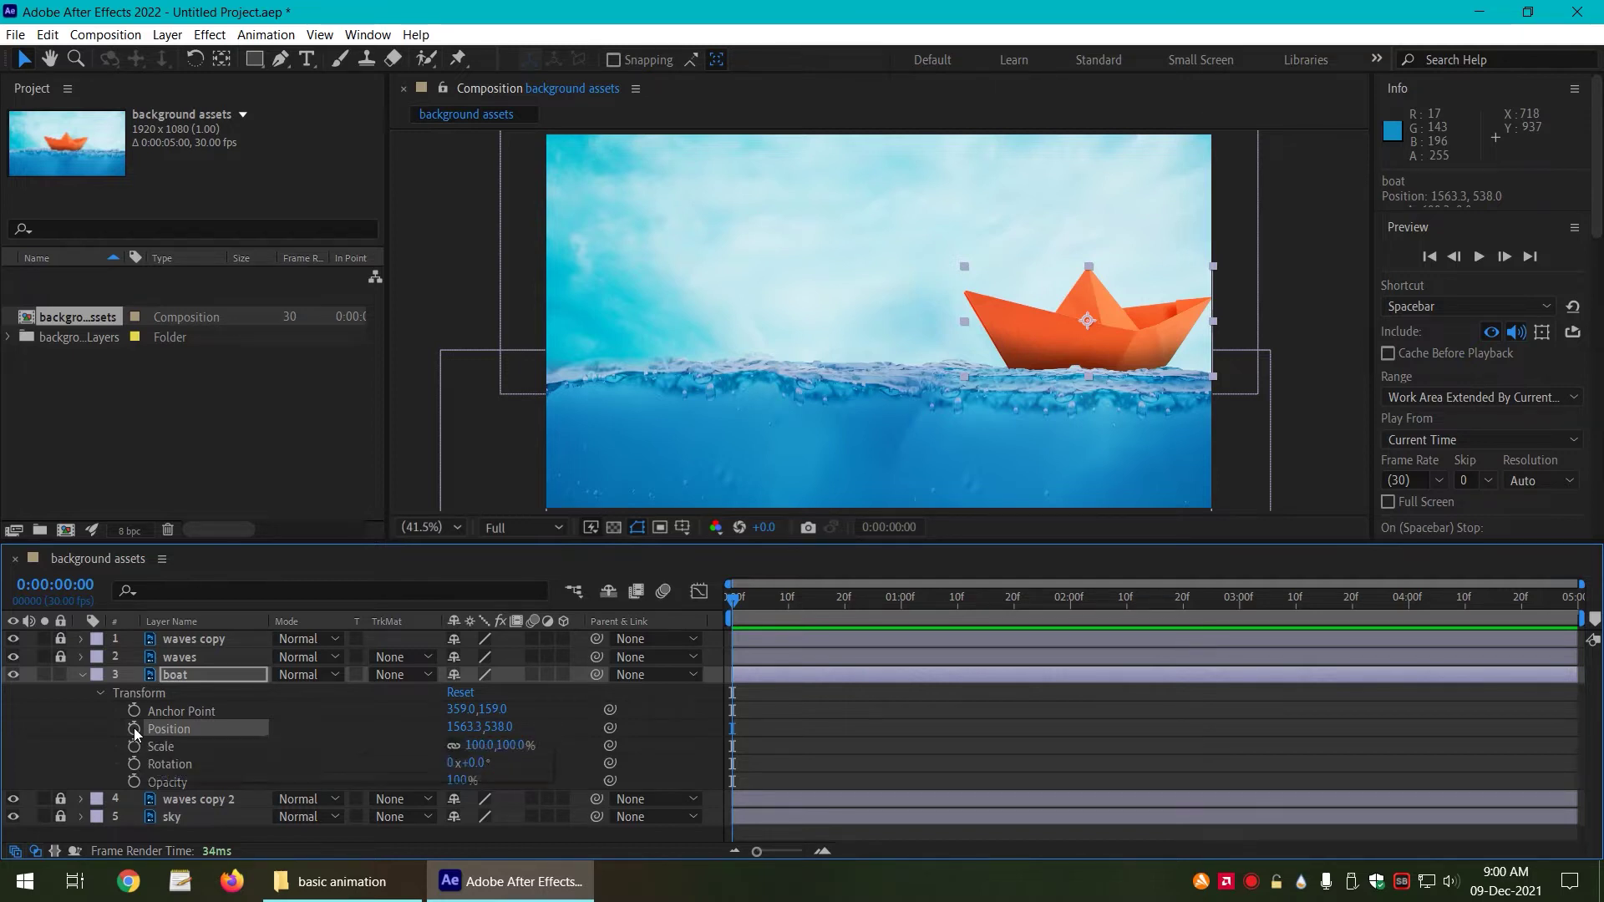
Step: Add a boat Position keyframe at 0:00:00:00 and move the playhead to 0:00:01:21
click(134, 729)
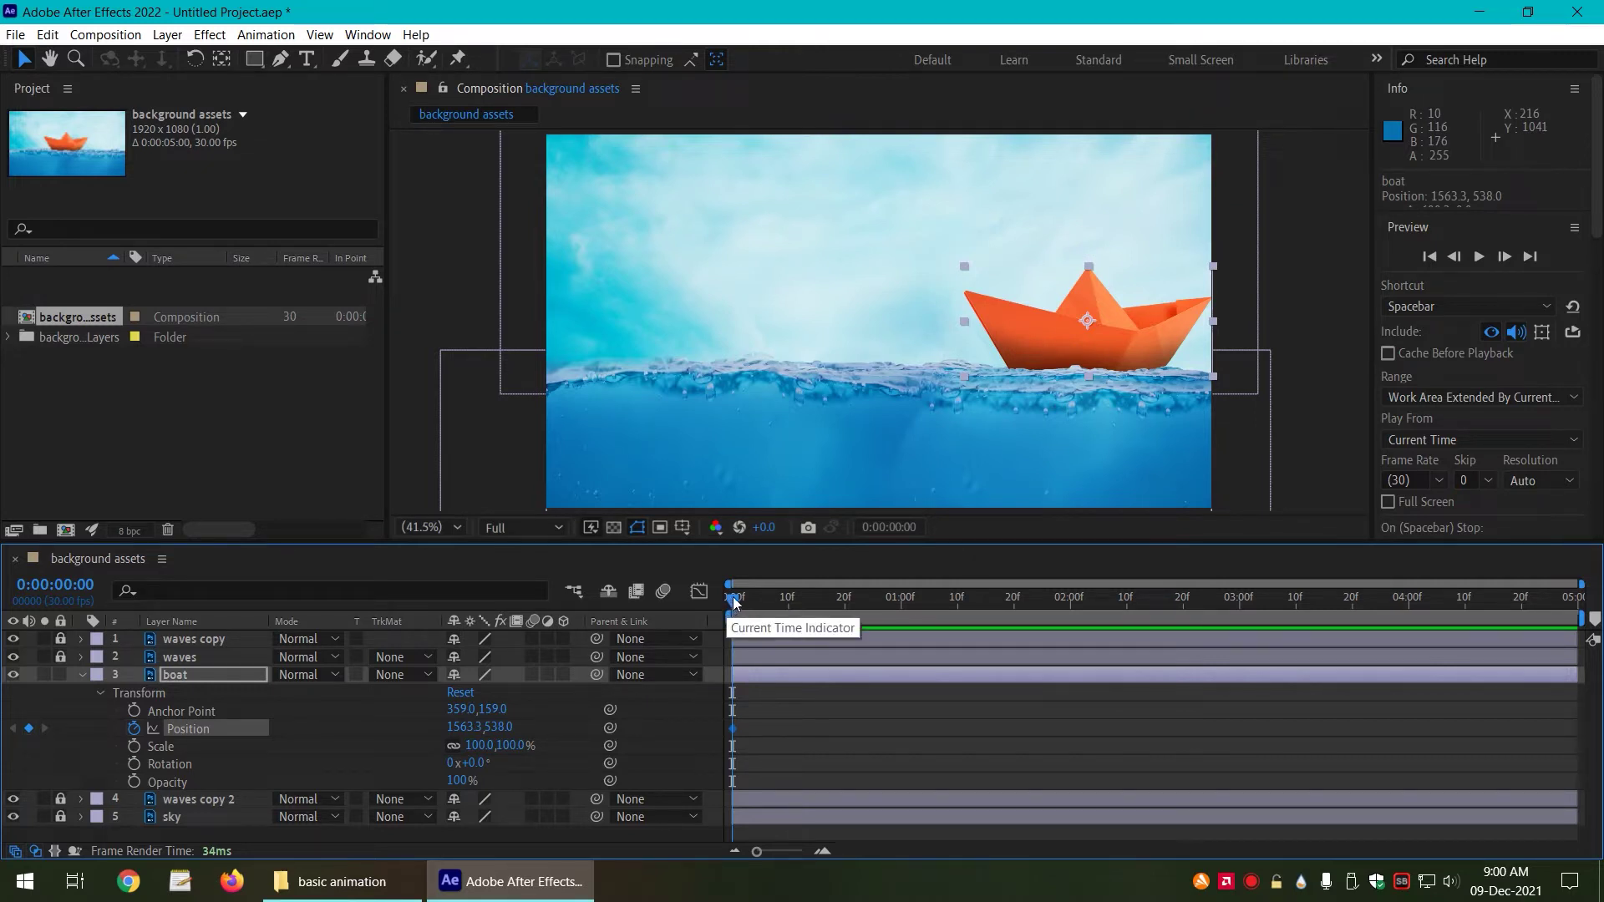
click(1016, 597)
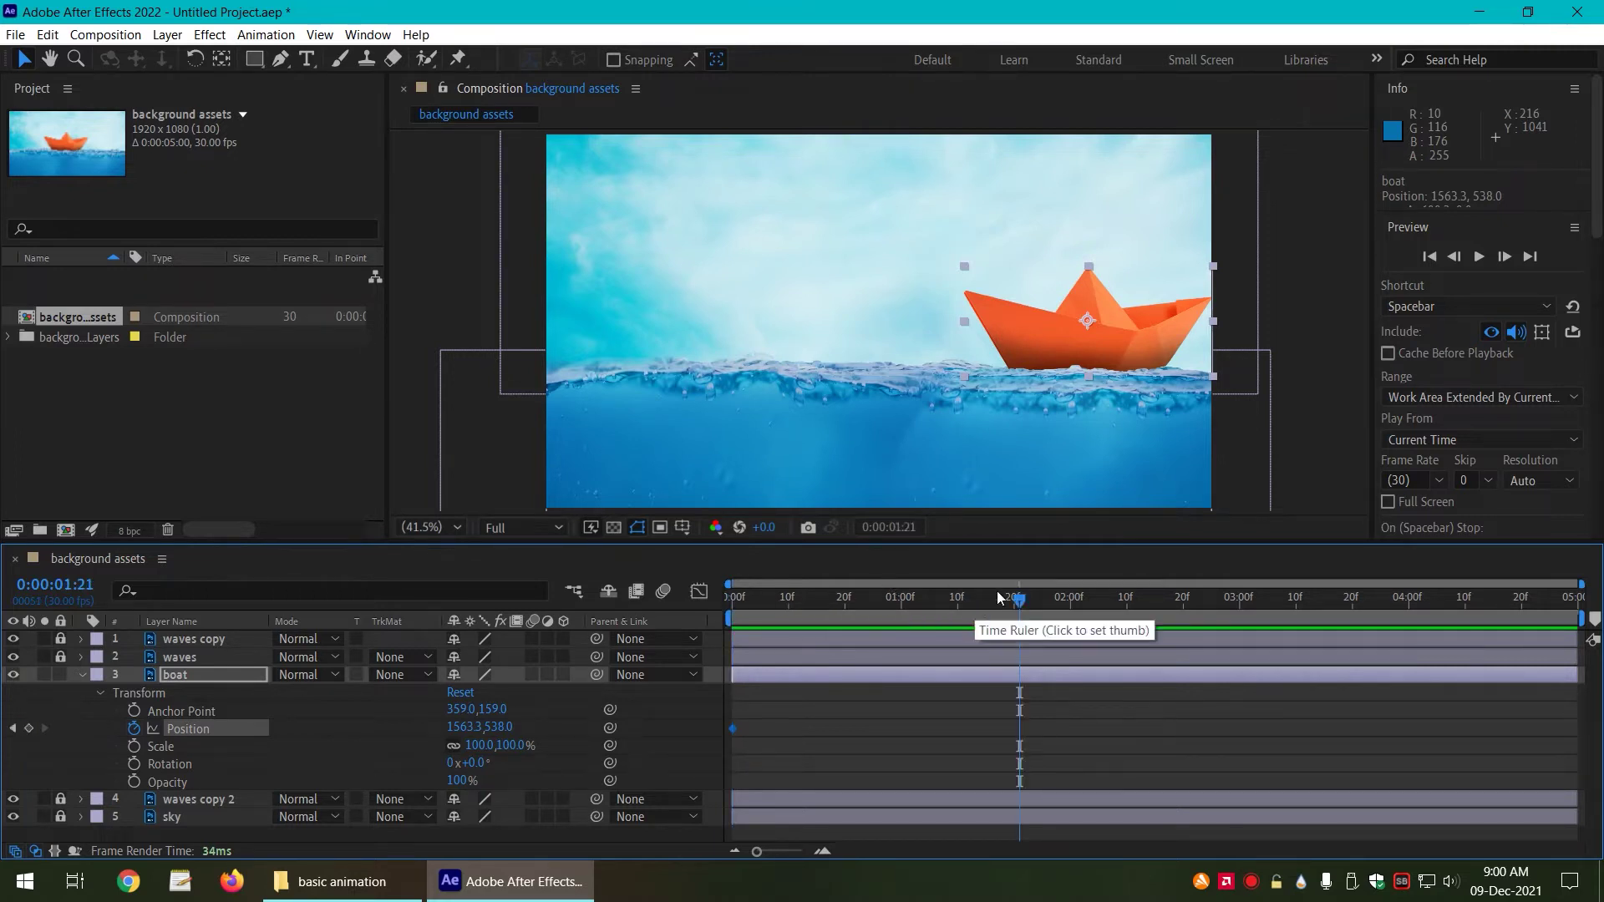
Step: At 0:00:01:20, drag the boat left to Position 404.5, 538.0, creating a second keyframe
key(Page_Up)
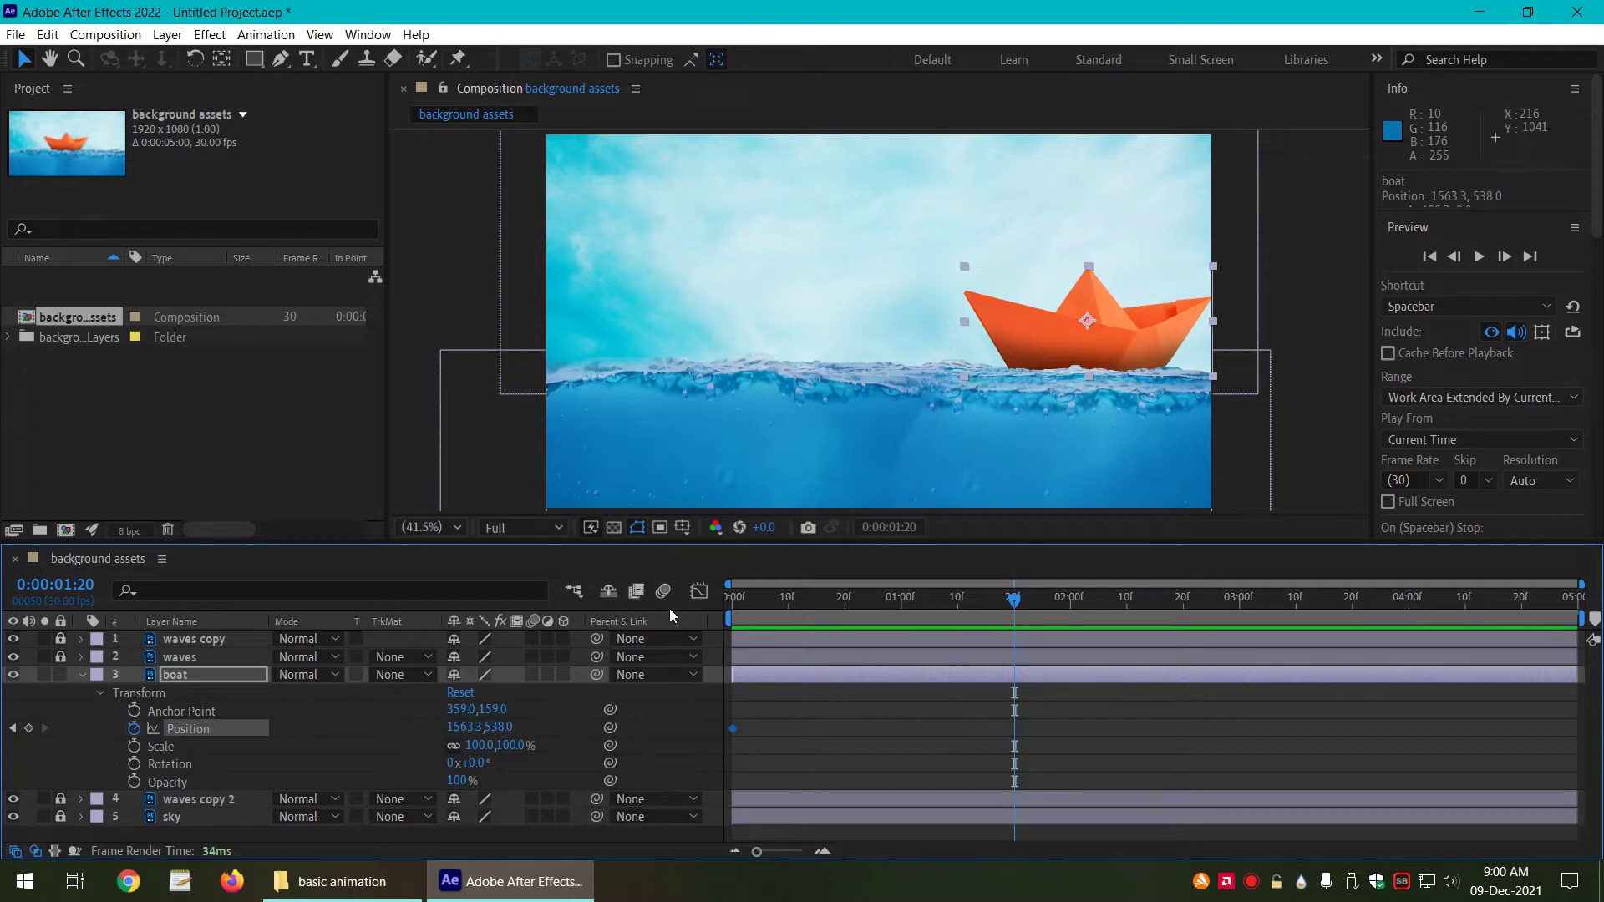
click(461, 727)
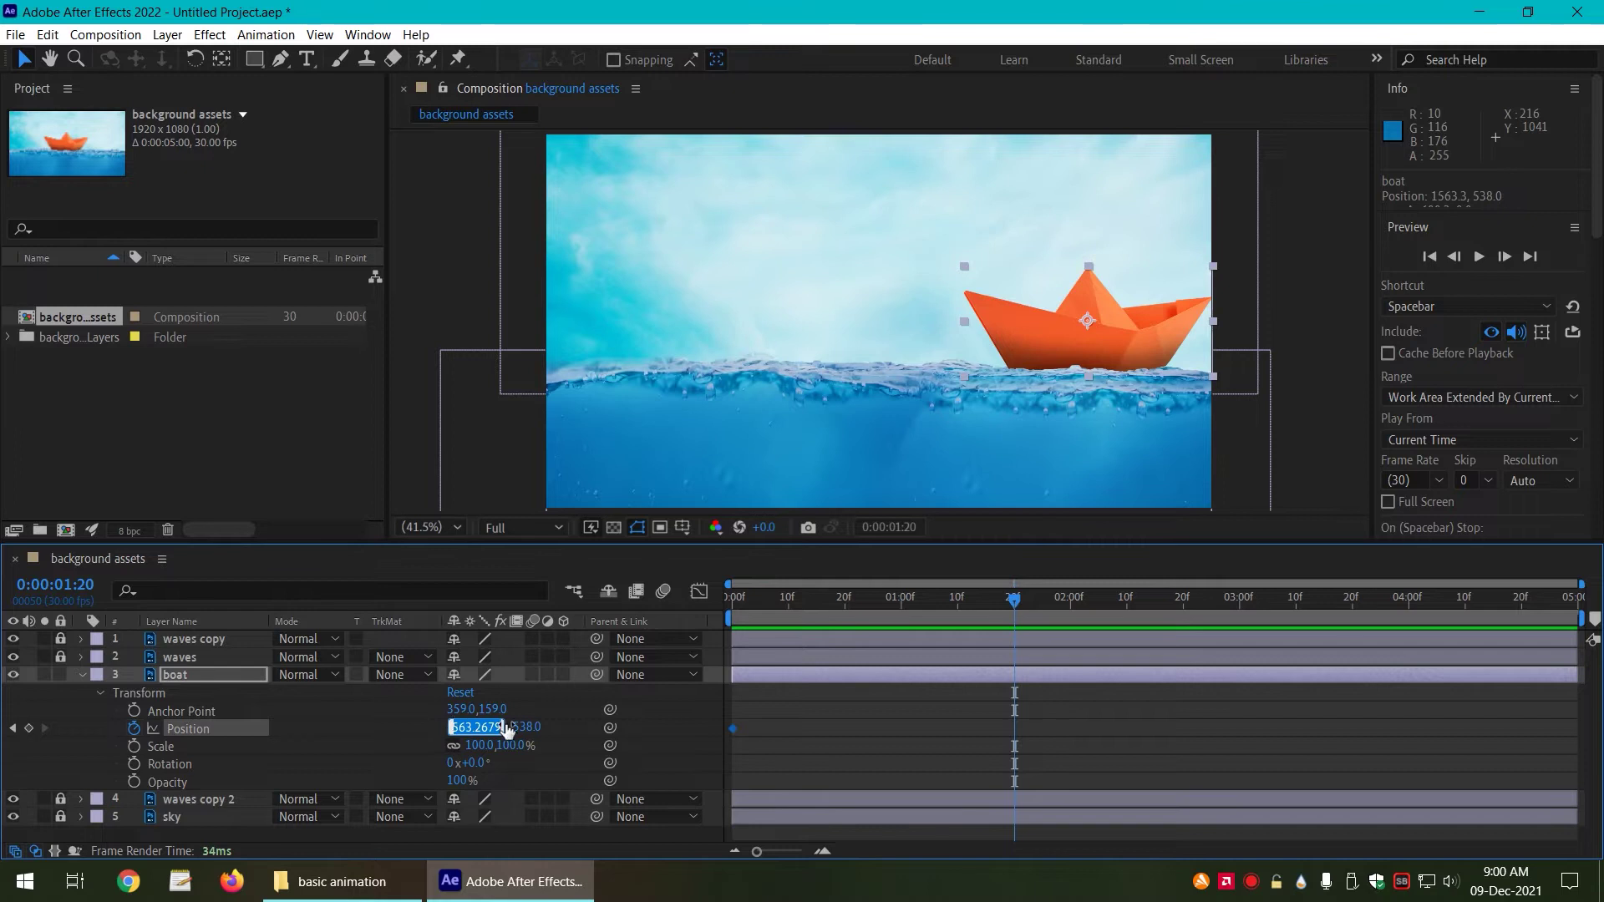
click(404, 727)
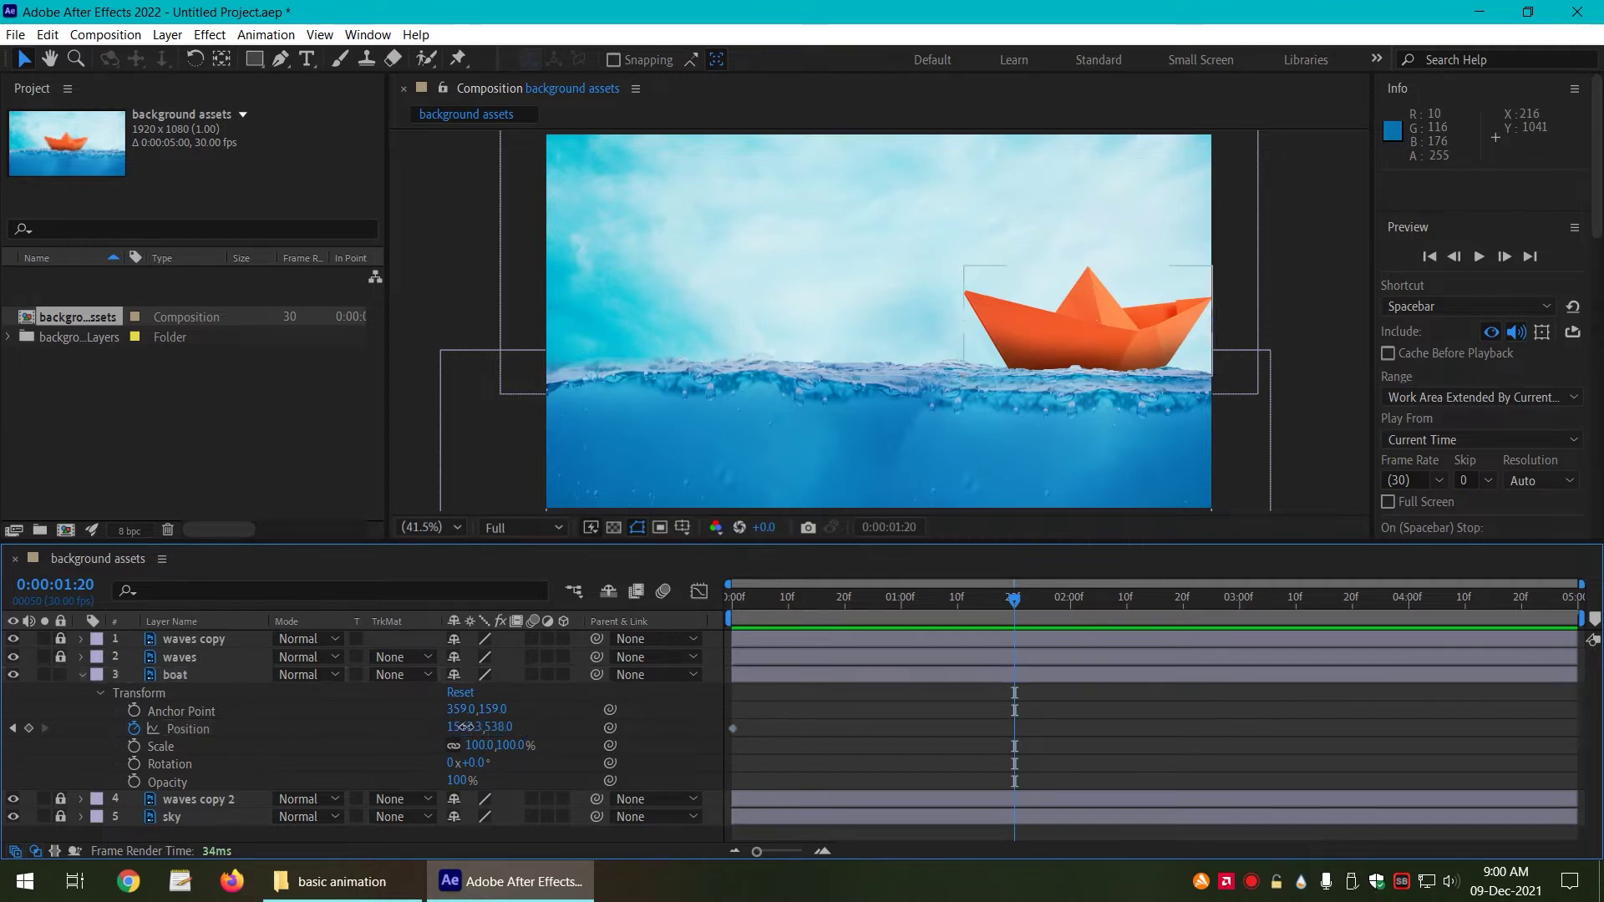
drag(477, 729, 431, 719)
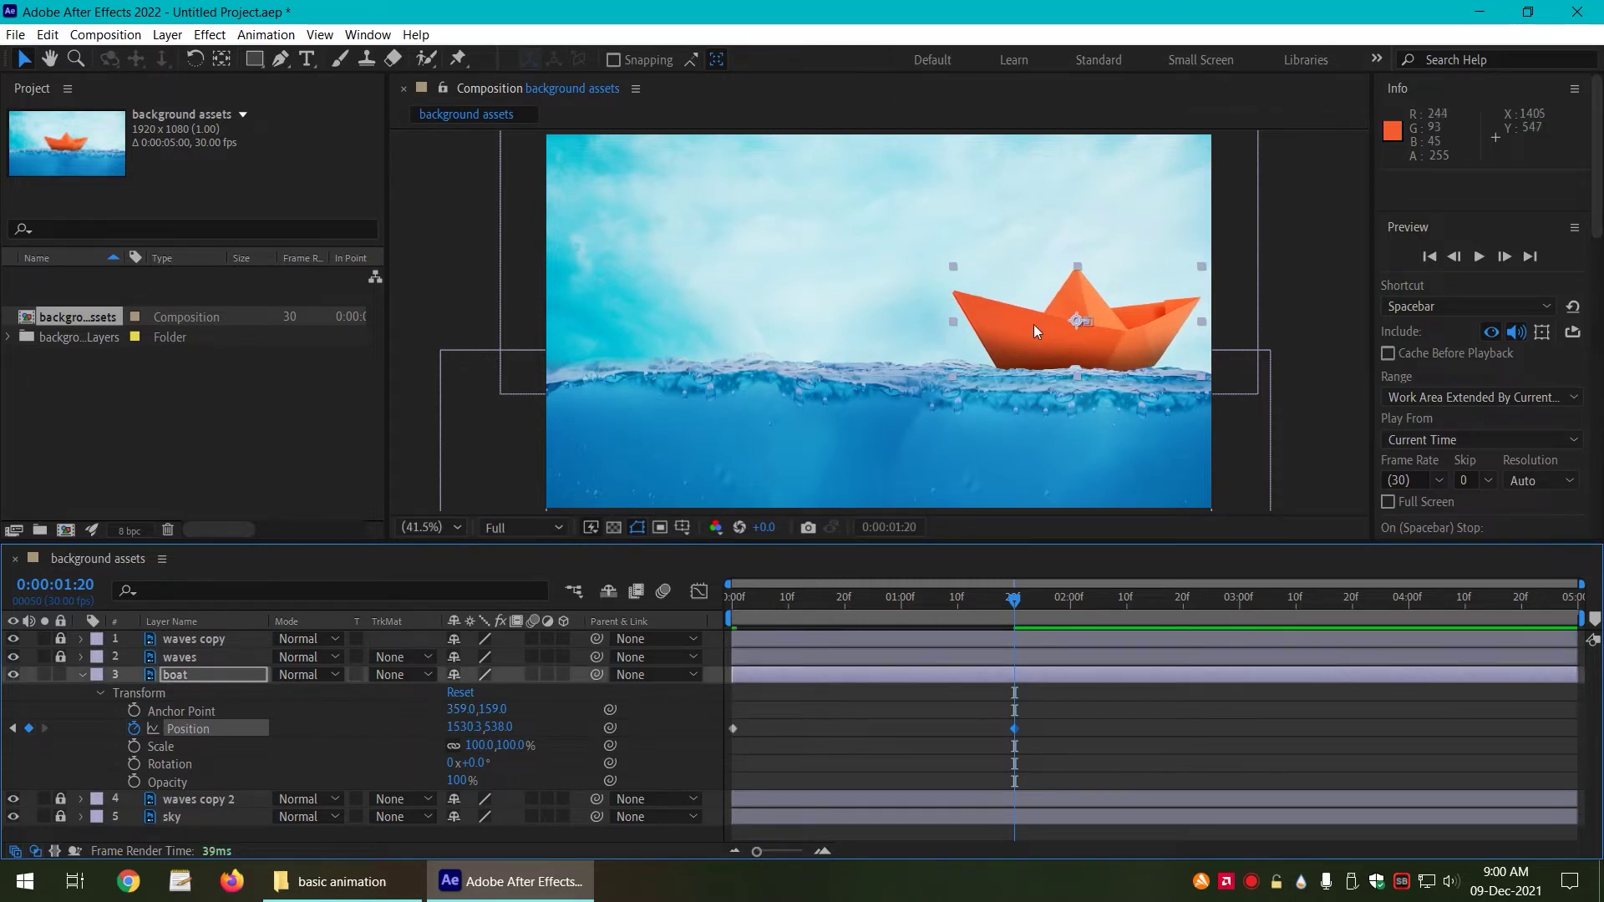
drag(1028, 326, 641, 314)
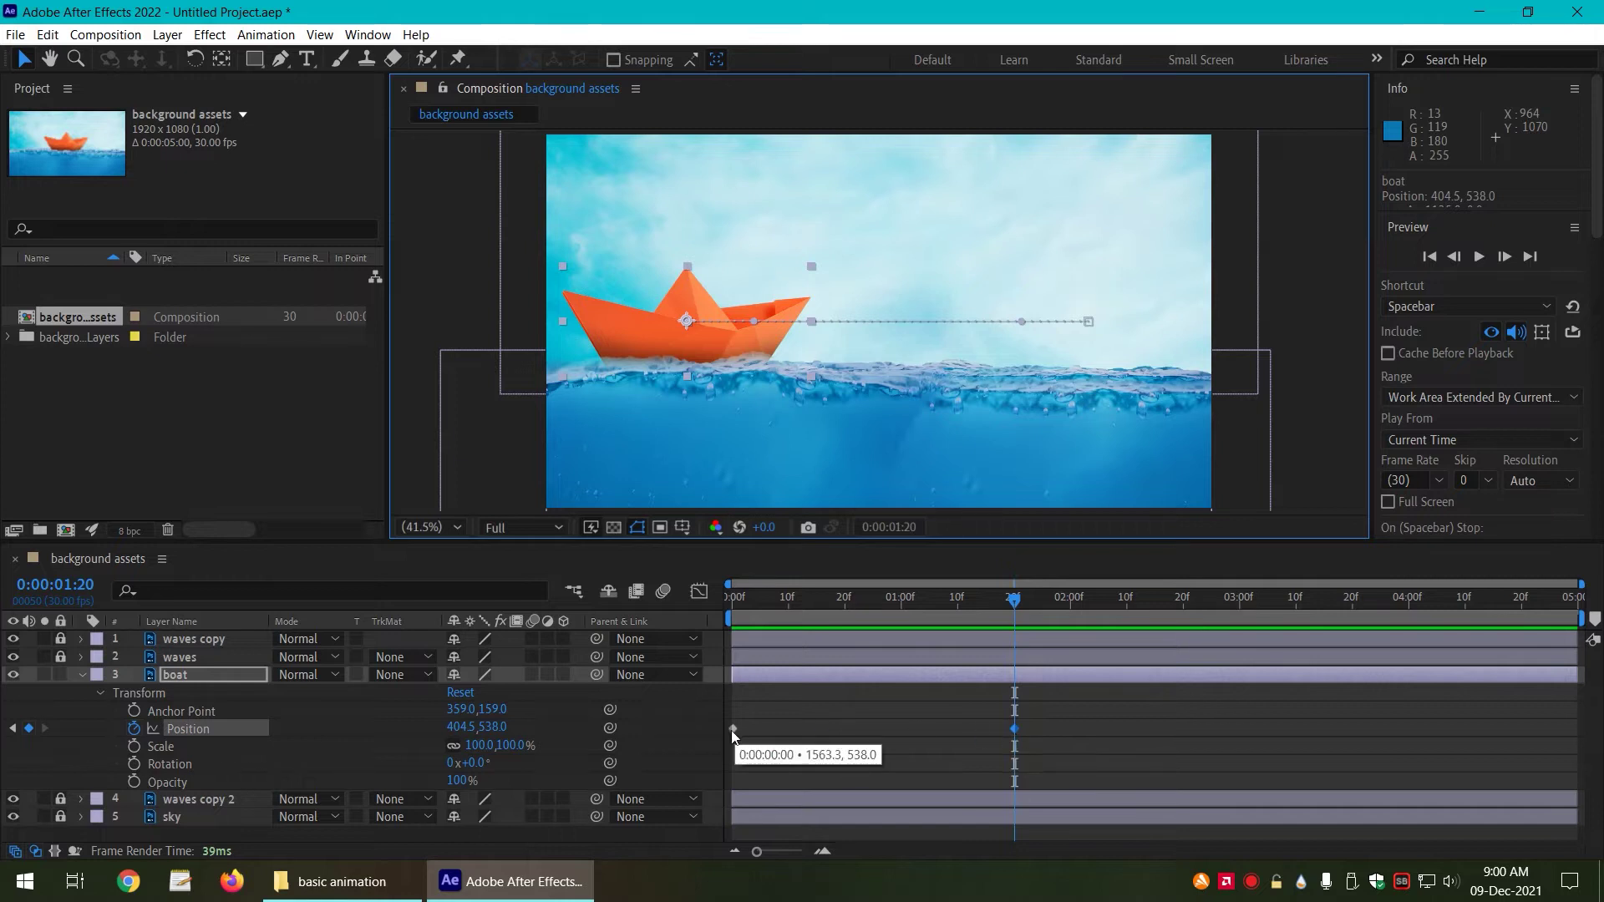
Step: Jump between 0:00 and the 1:20 keyframe to review the right-to-left motion
click(733, 598)
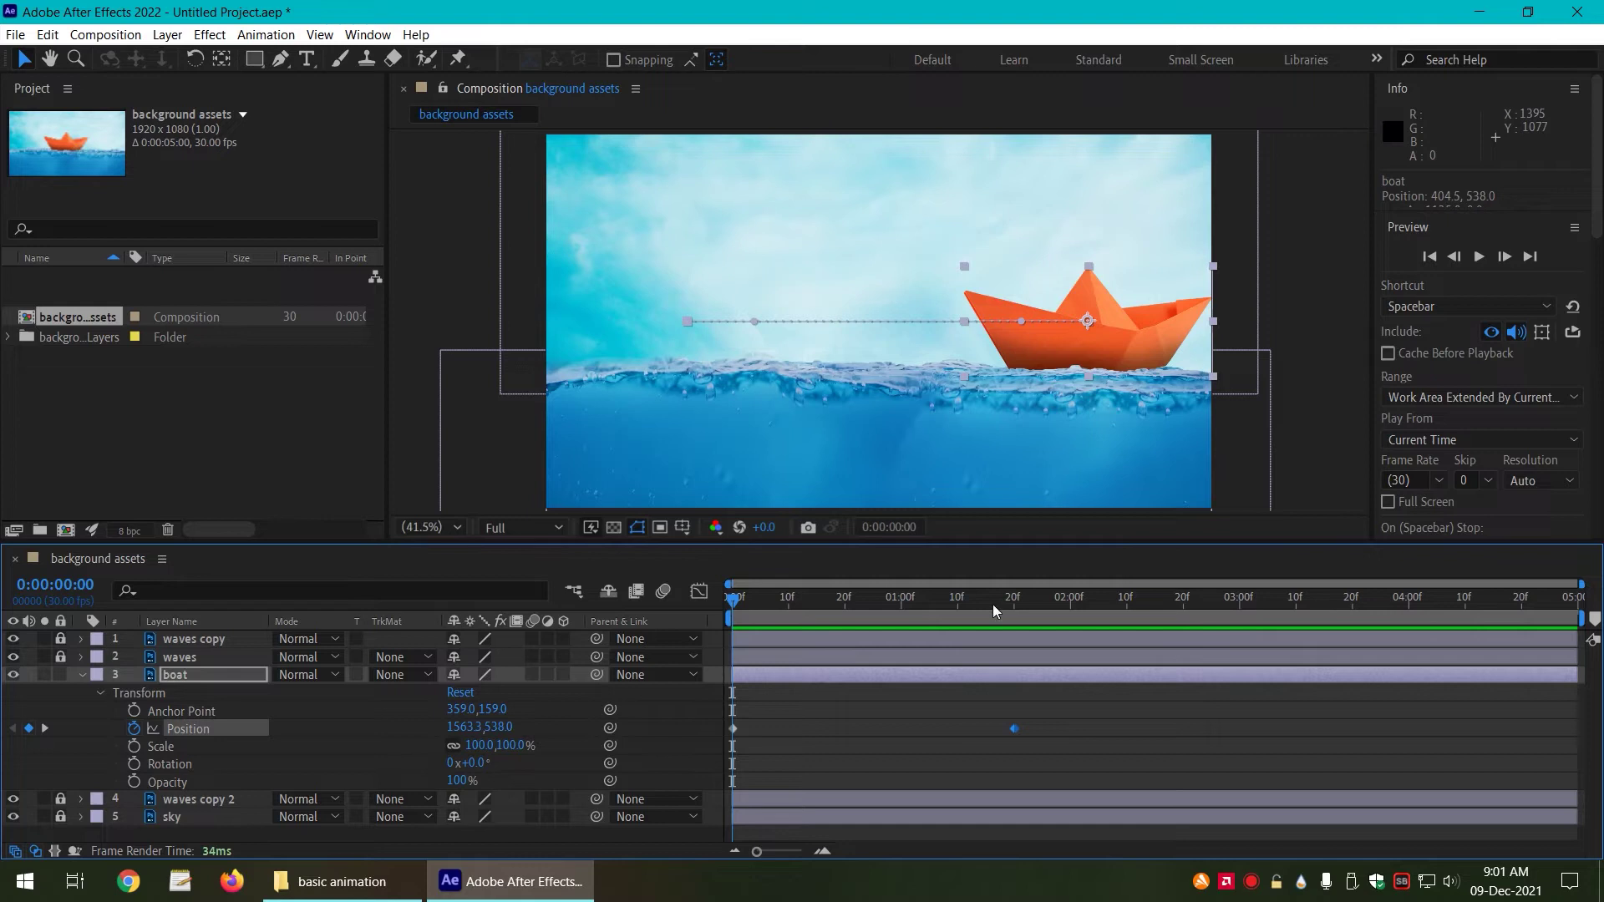
click(1020, 600)
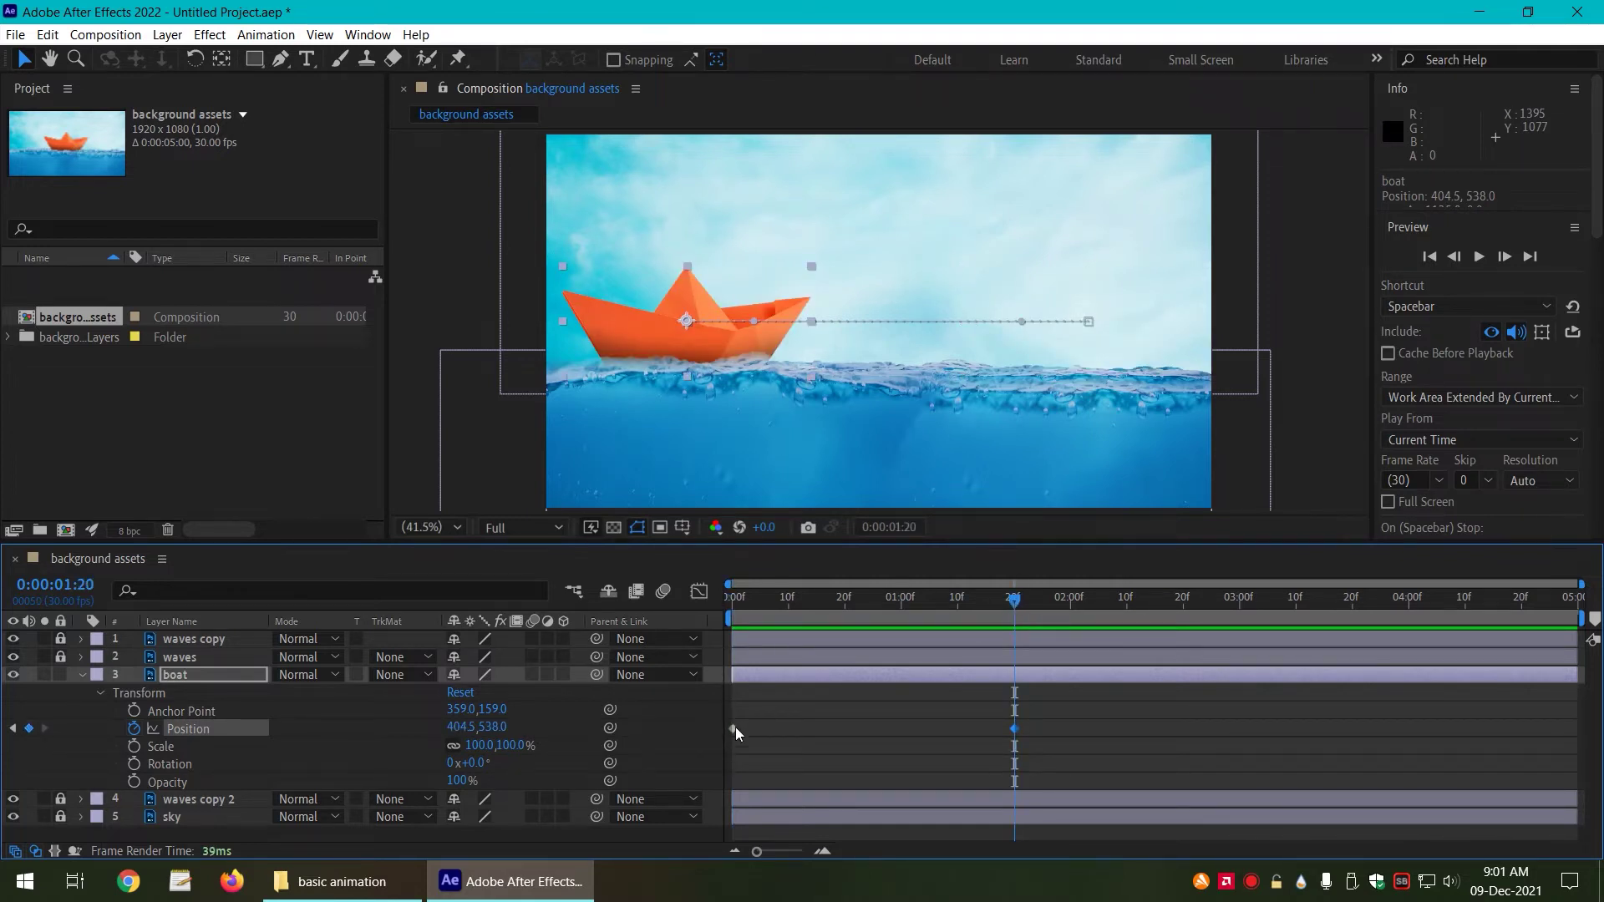
click(738, 600)
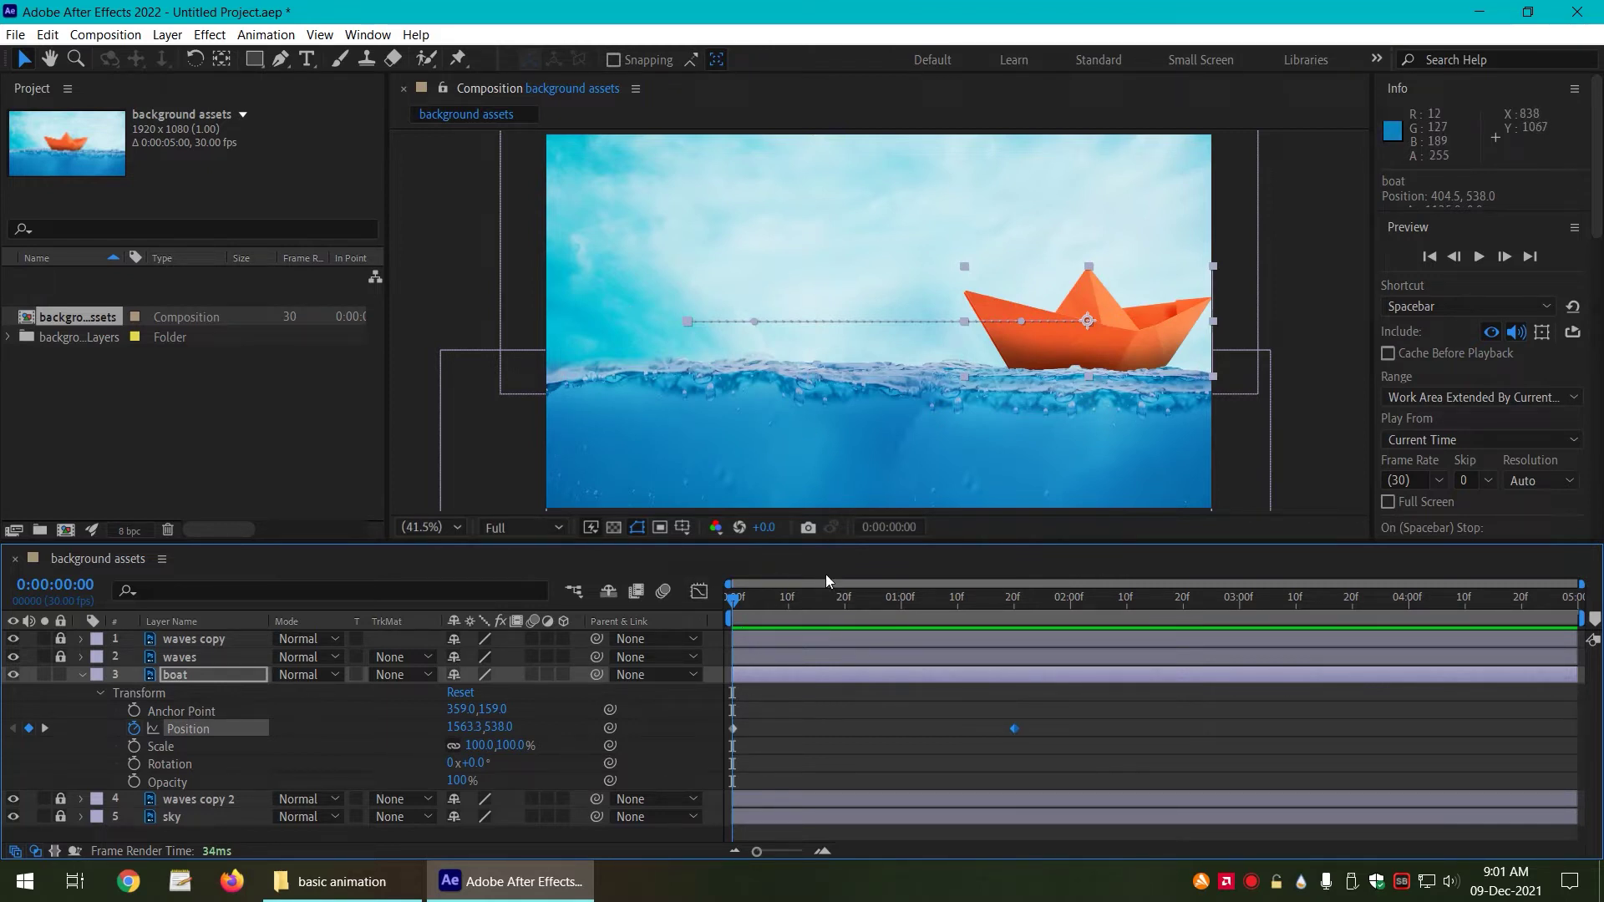
Step: Preview the boat animation, then return to the 1:20 Position keyframe
key(space)
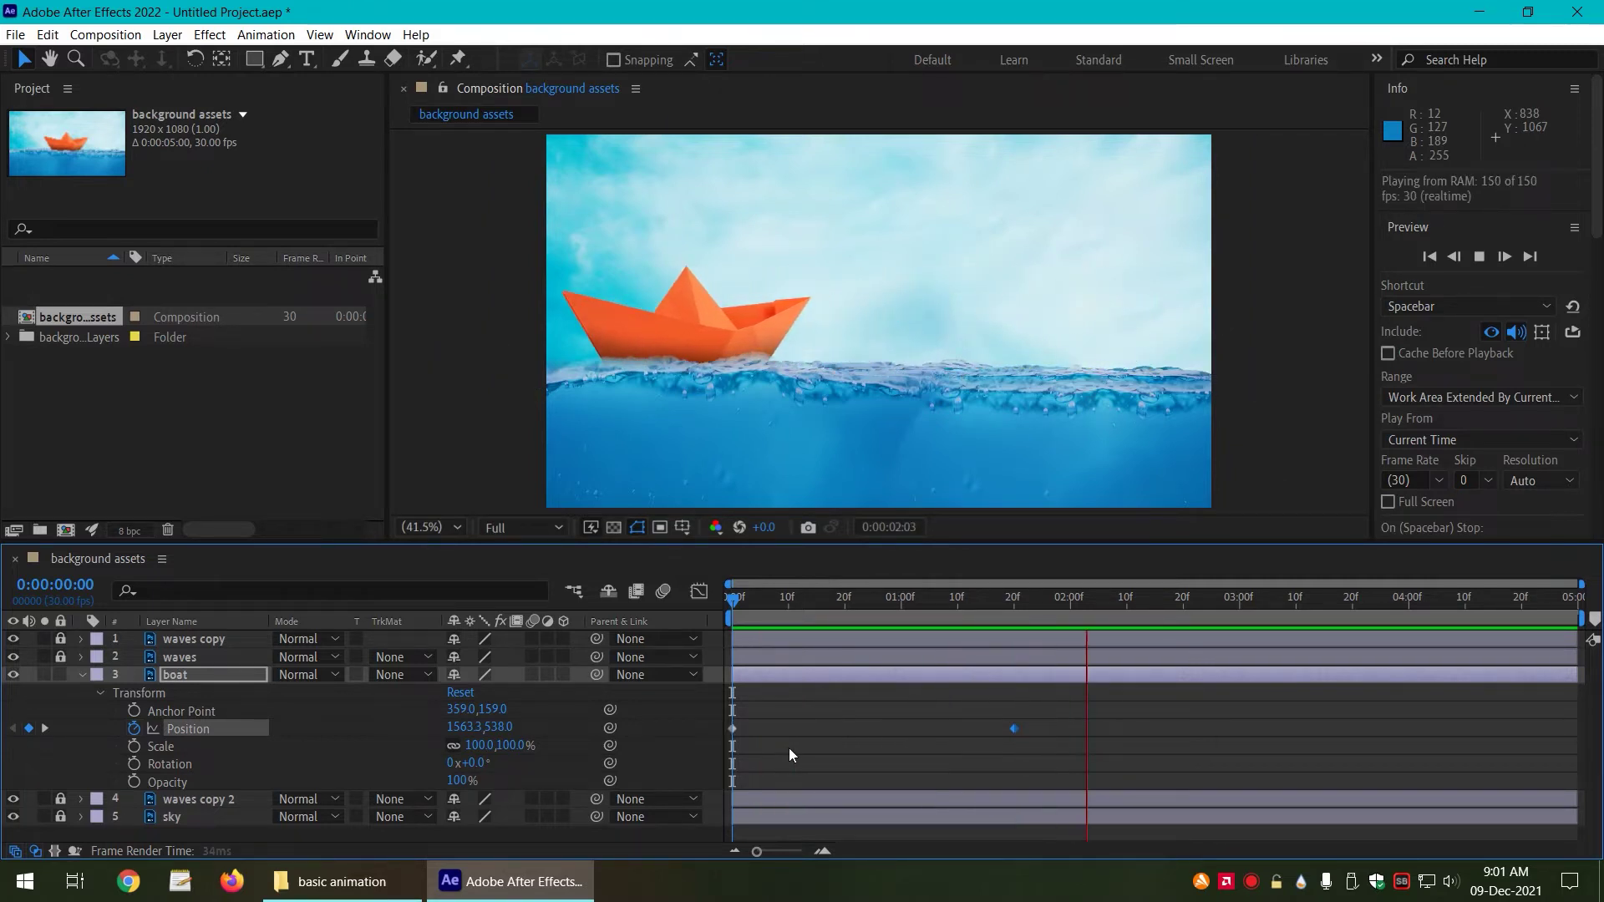
key(space)
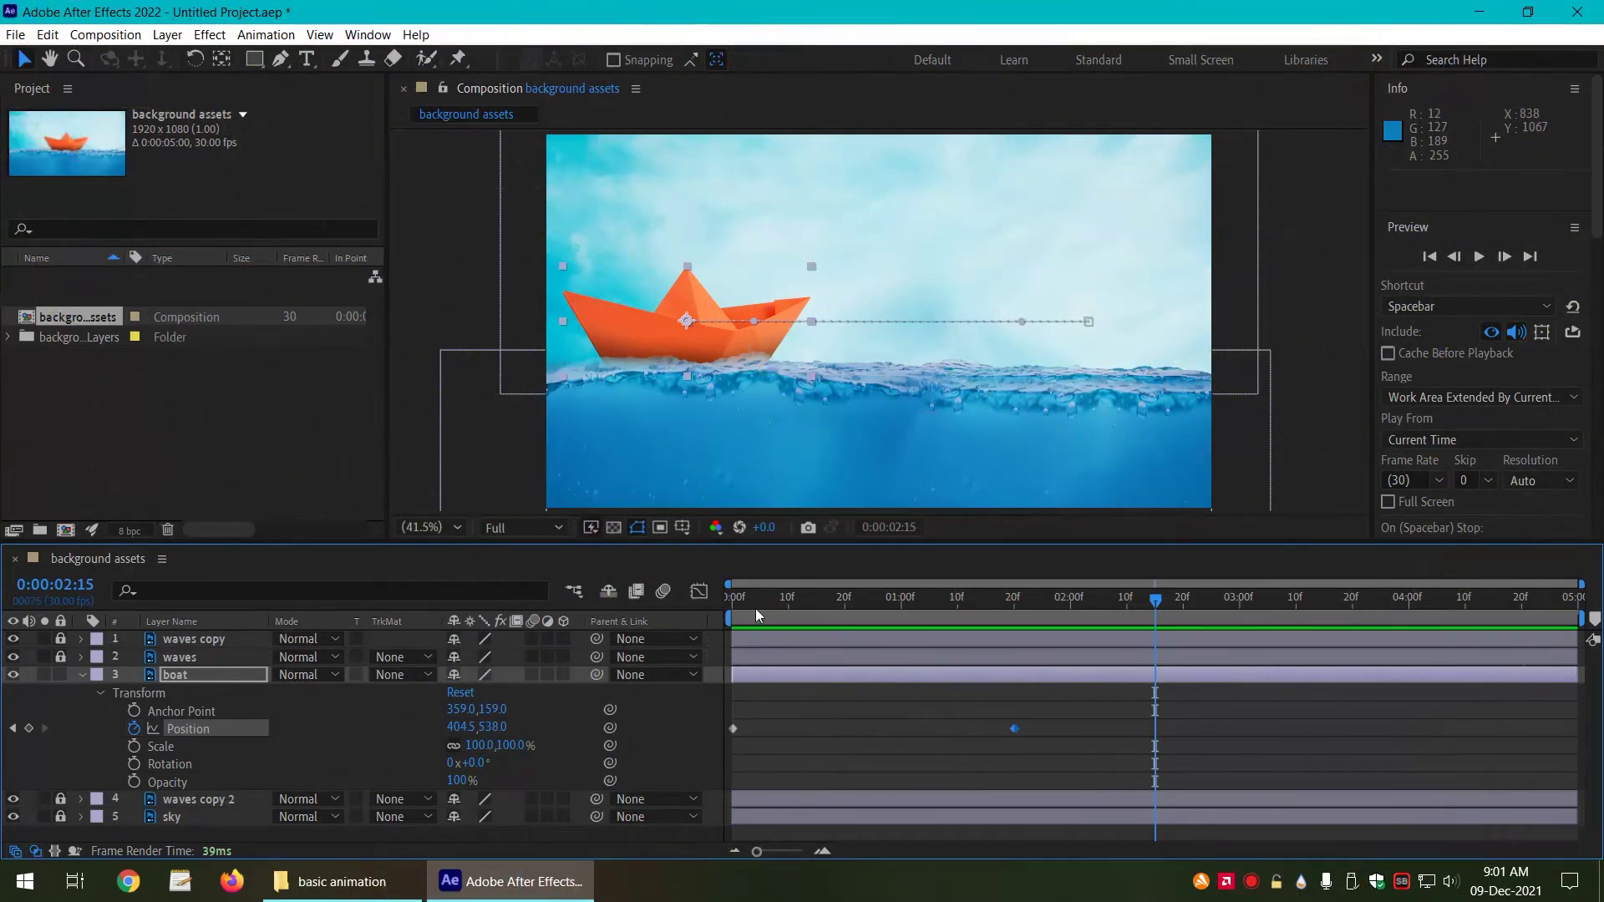
drag(756, 609, 724, 604)
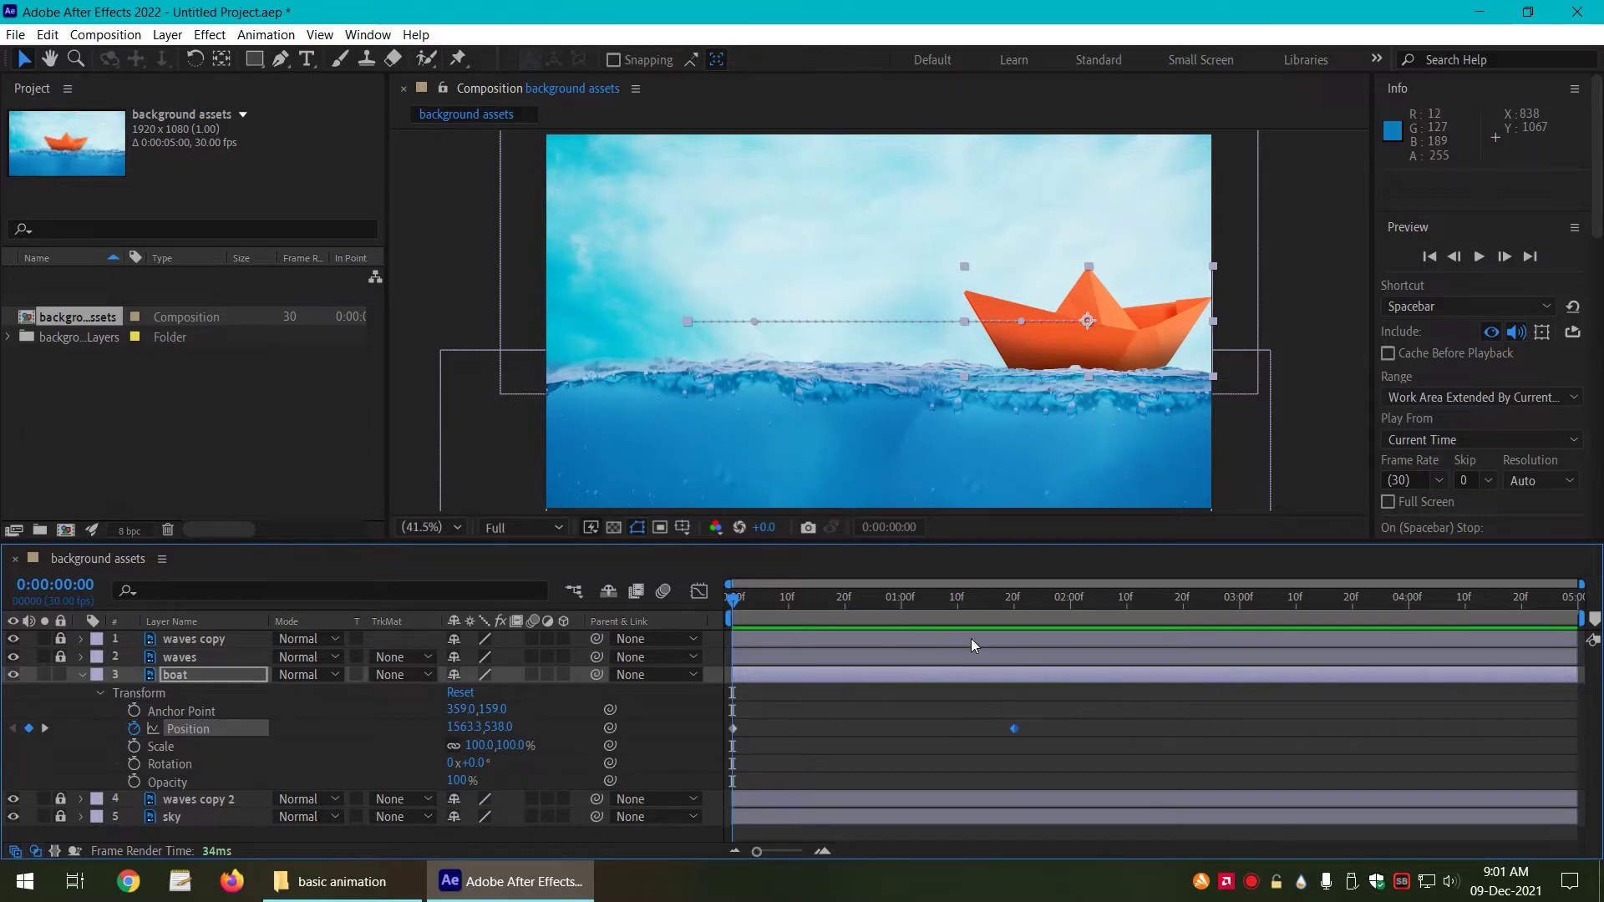
drag(1007, 606, 1014, 605)
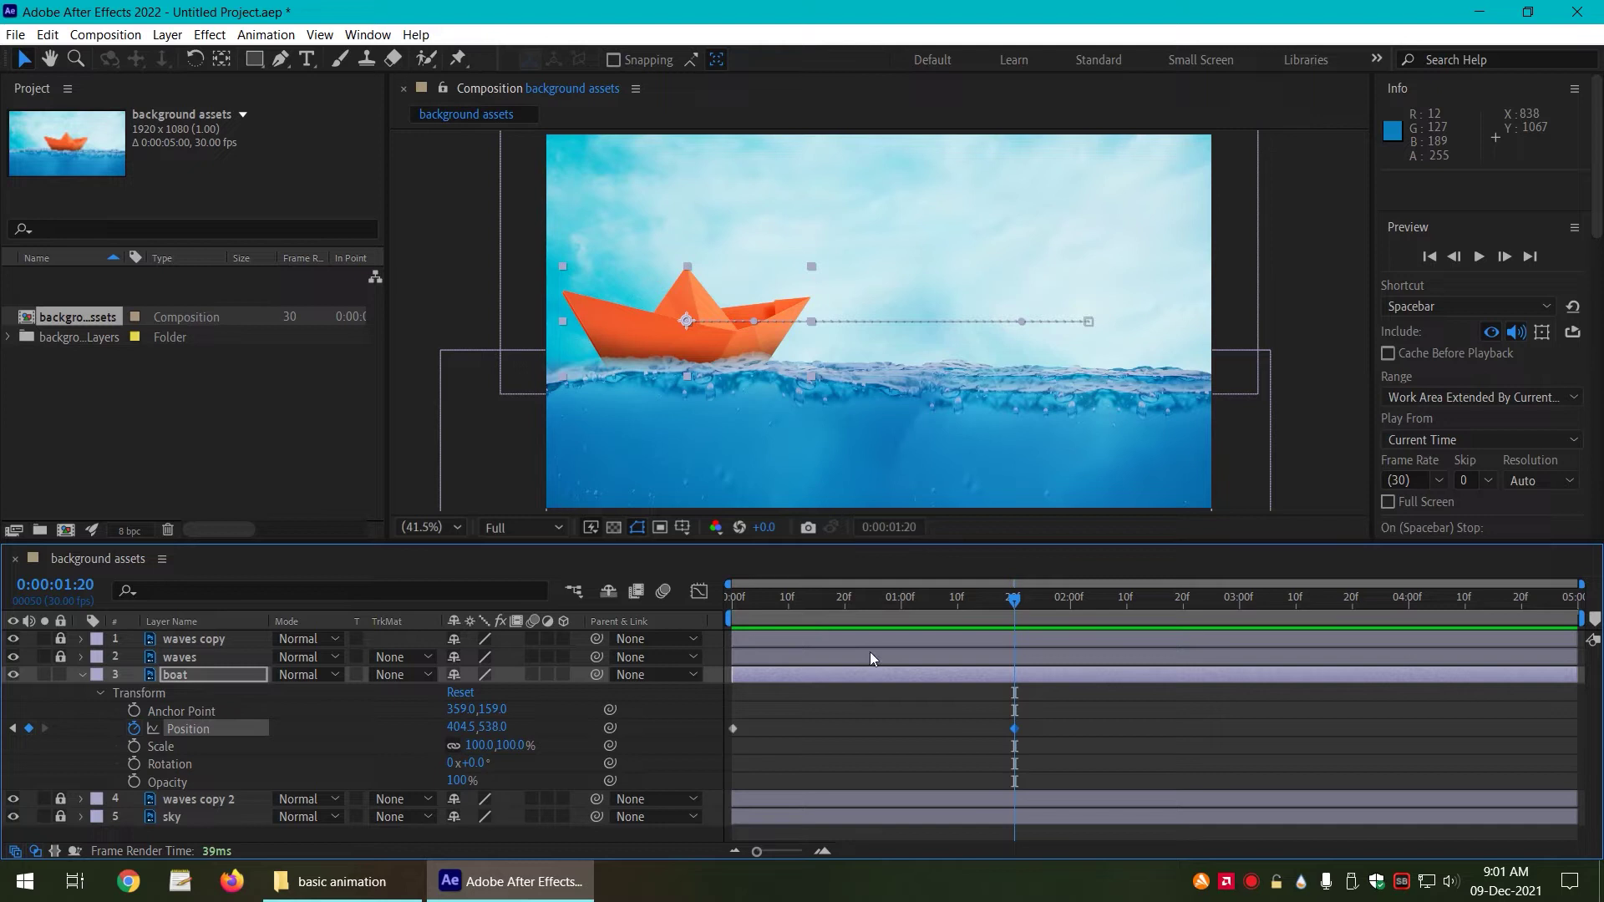
Step: Drag the boat up and right at 2:09 and 2:16, then select those two new keyframes
drag(1086, 599, 1123, 594)
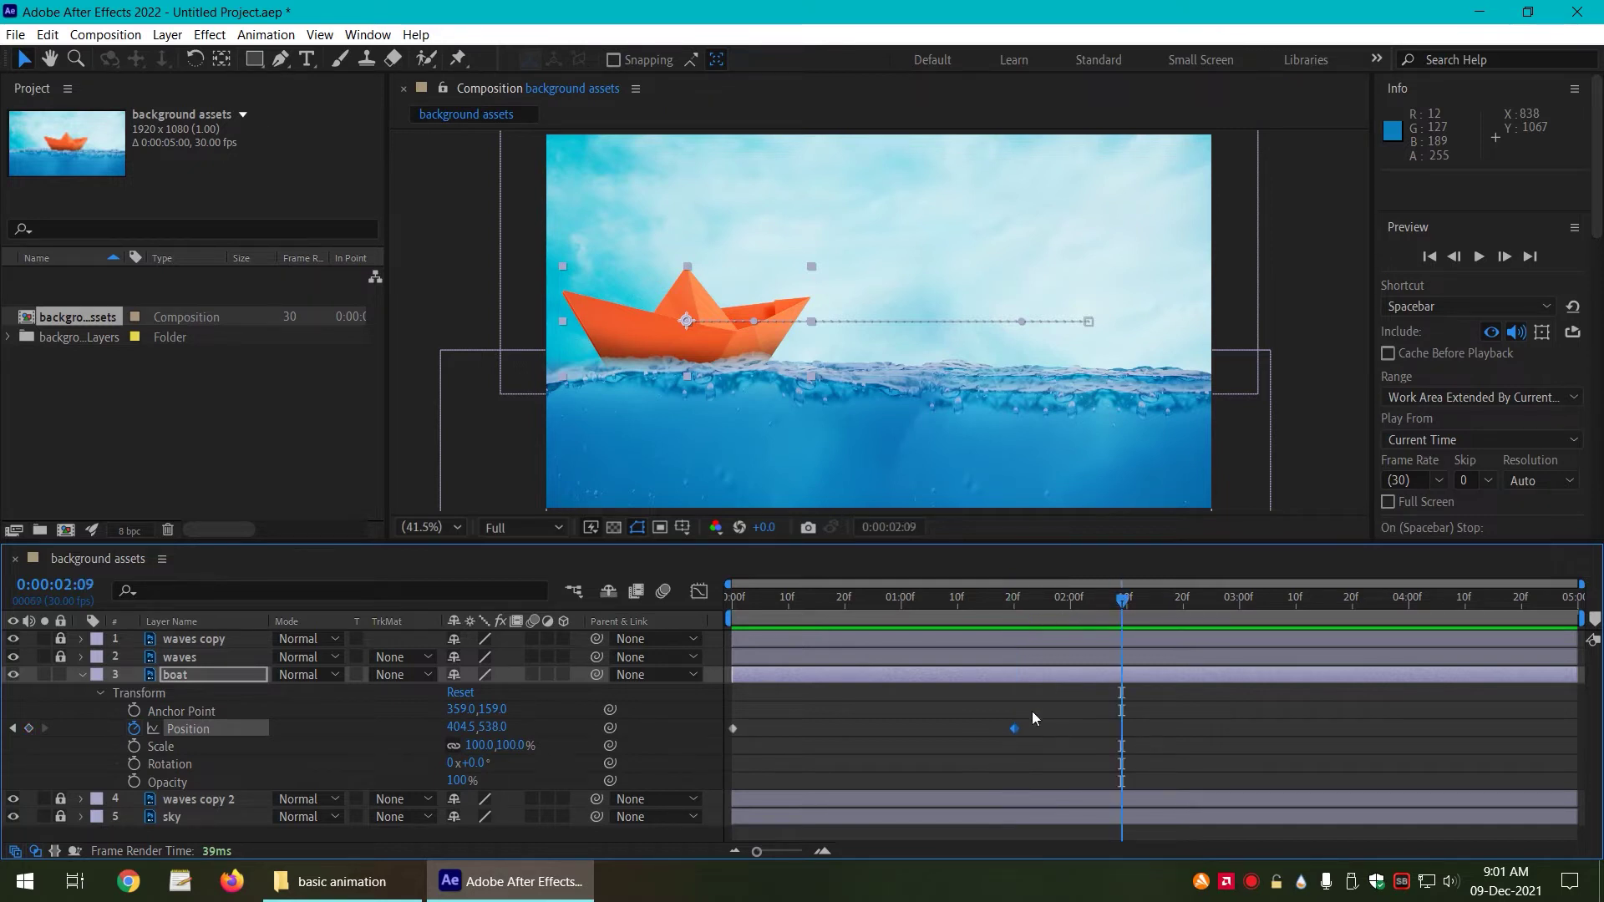
drag(650, 337, 670, 316)
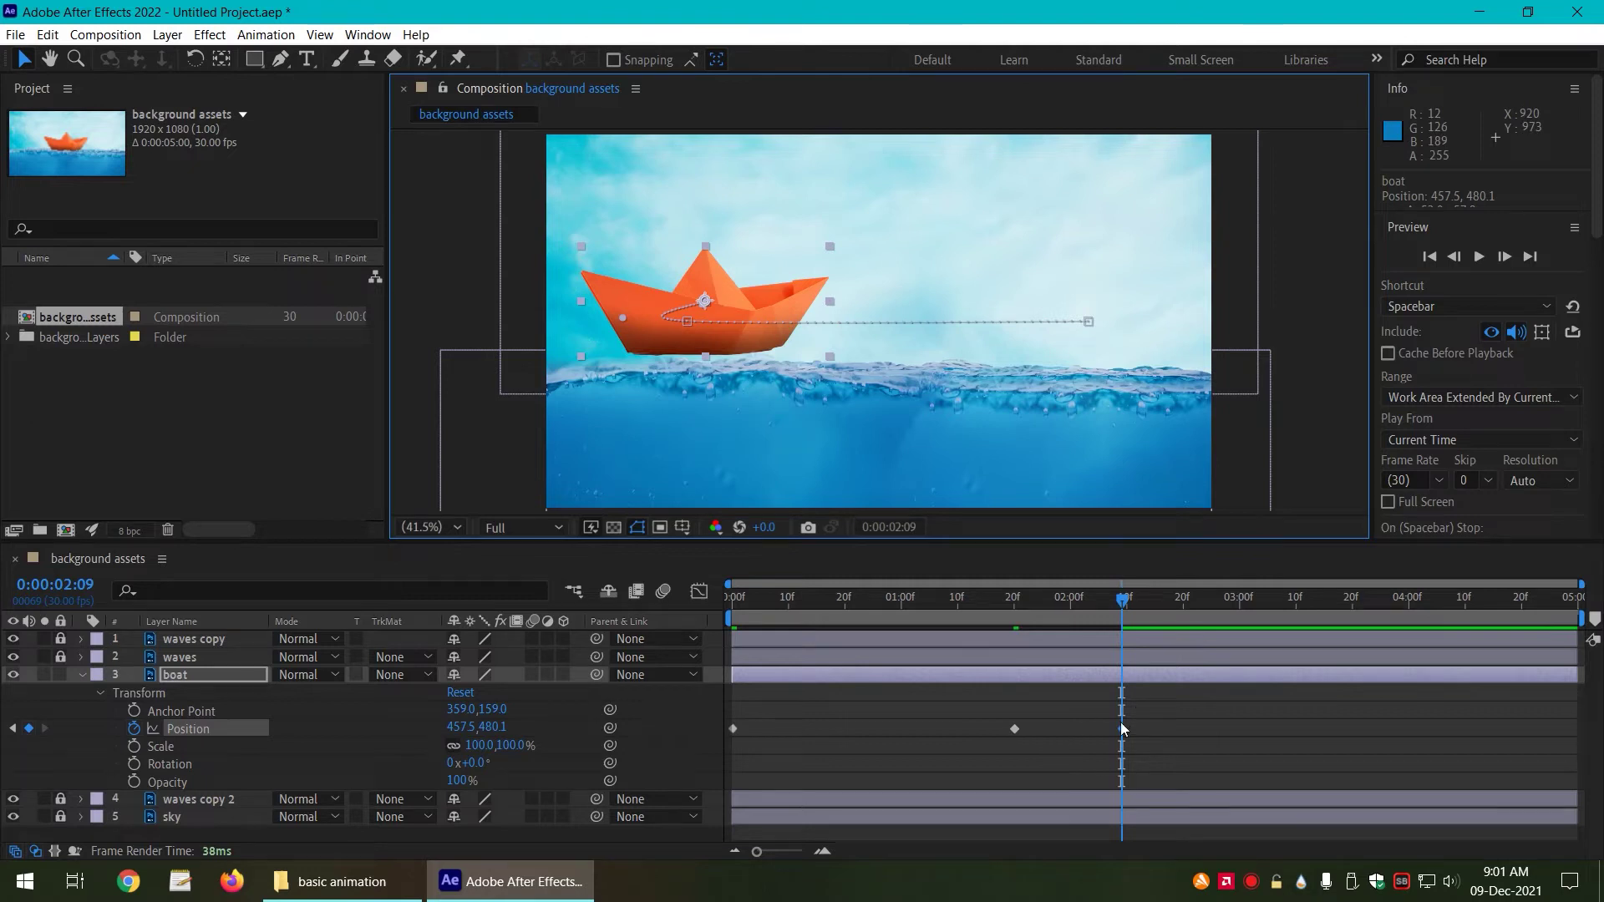
click(1161, 600)
drag(815, 289, 897, 277)
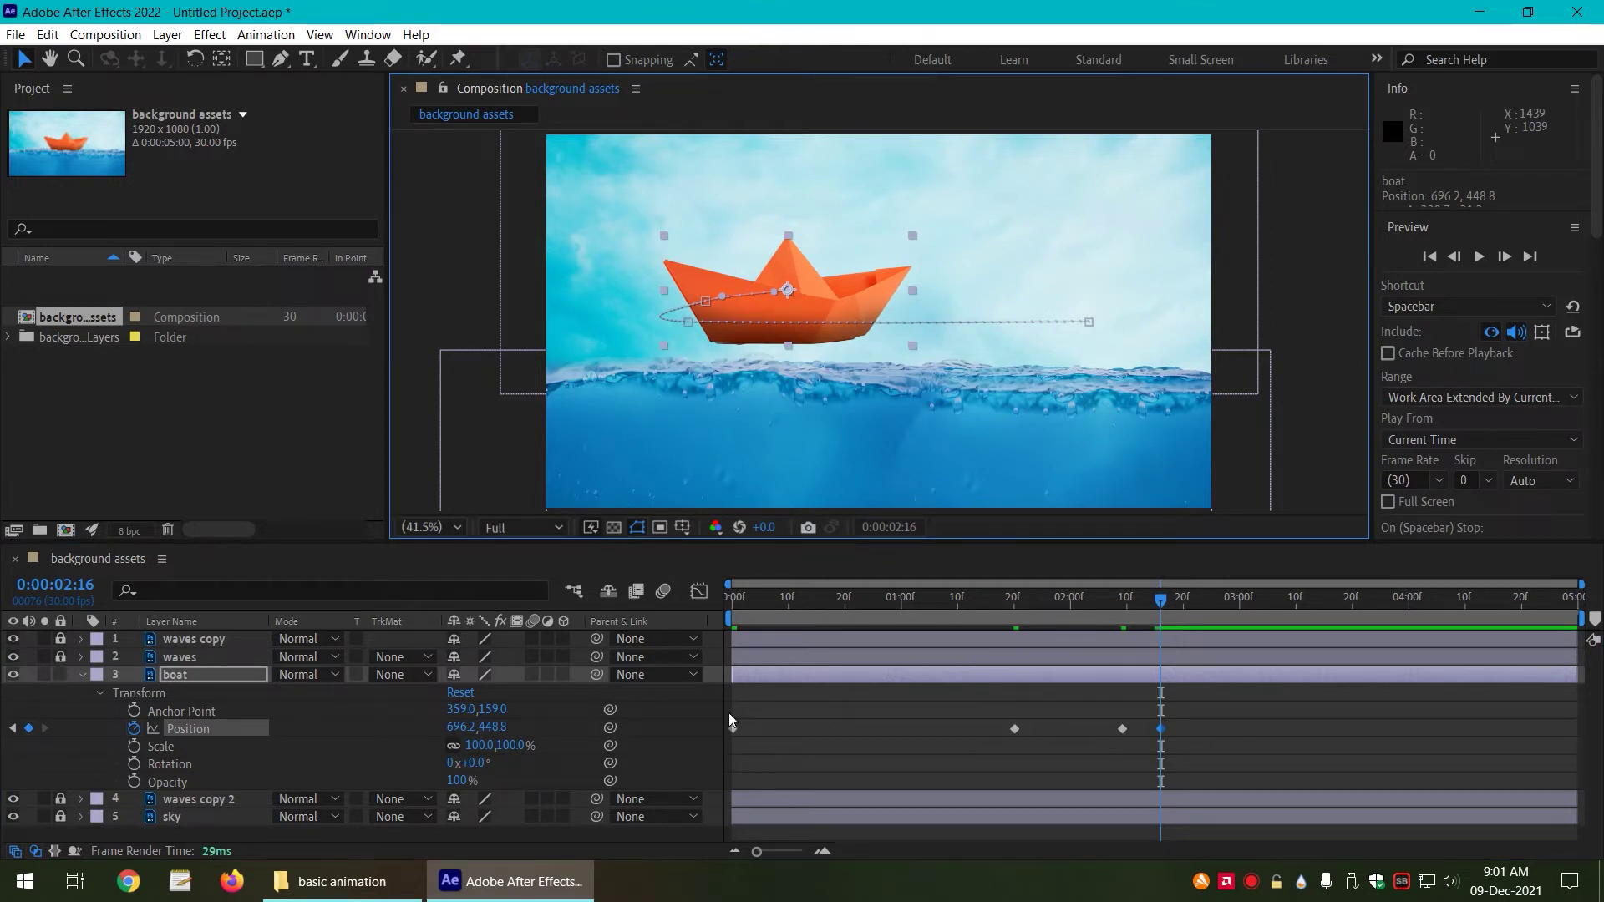
drag(1077, 704, 1078, 747)
Step: Delete the 2:09 and 2:16 Position keyframes, move the boat's end keyframe to 4:29, and preview
key(Delete)
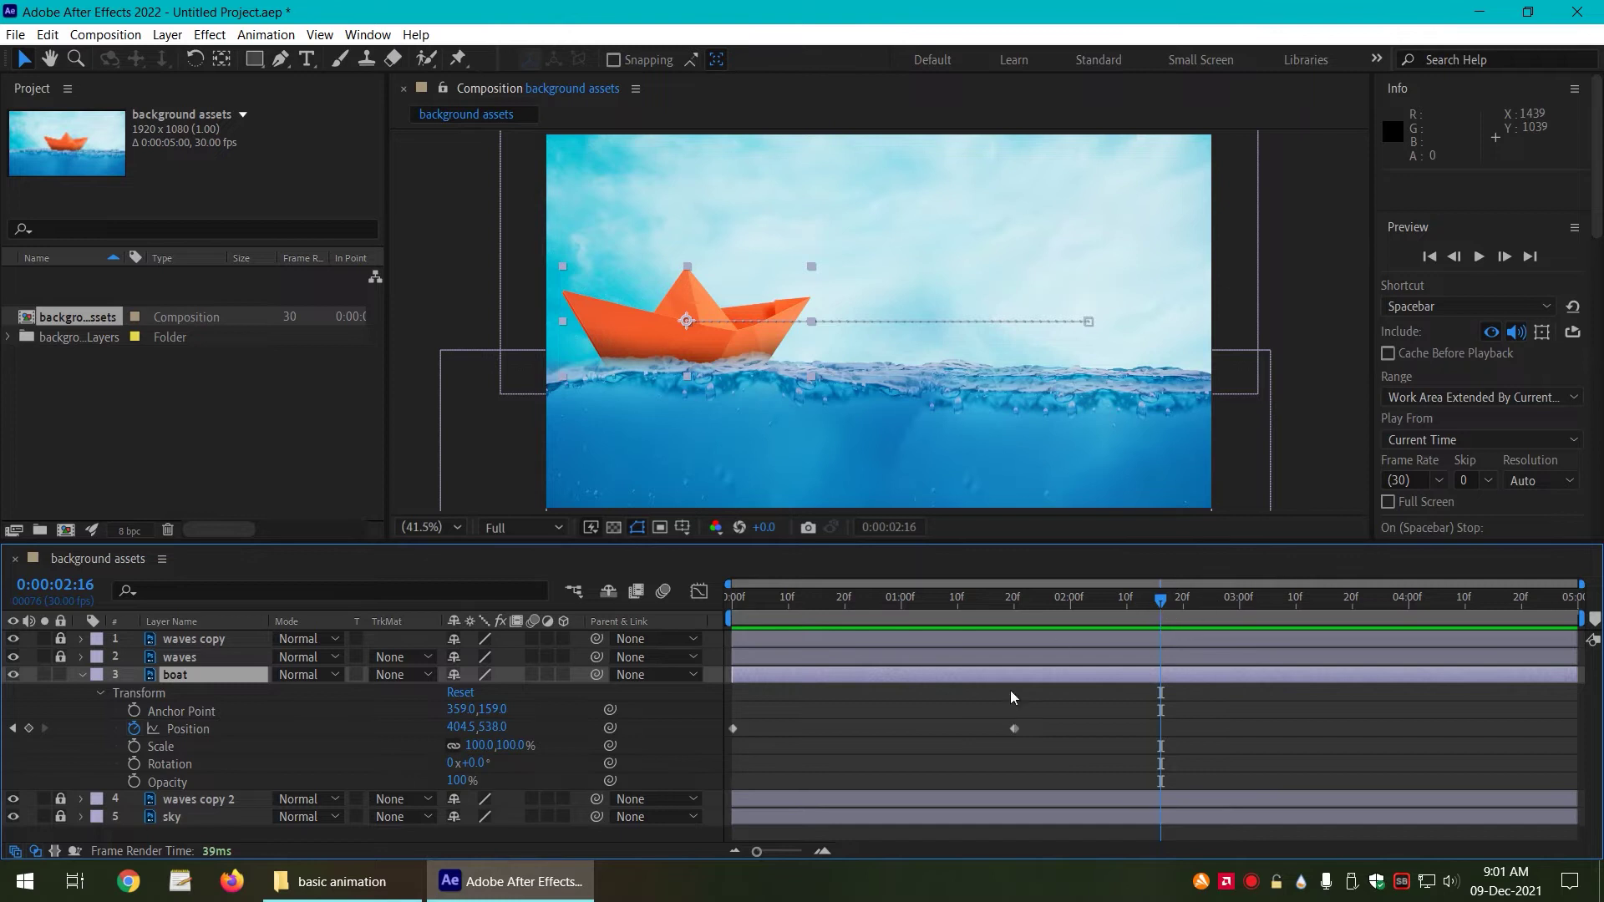
drag(1014, 729, 1566, 733)
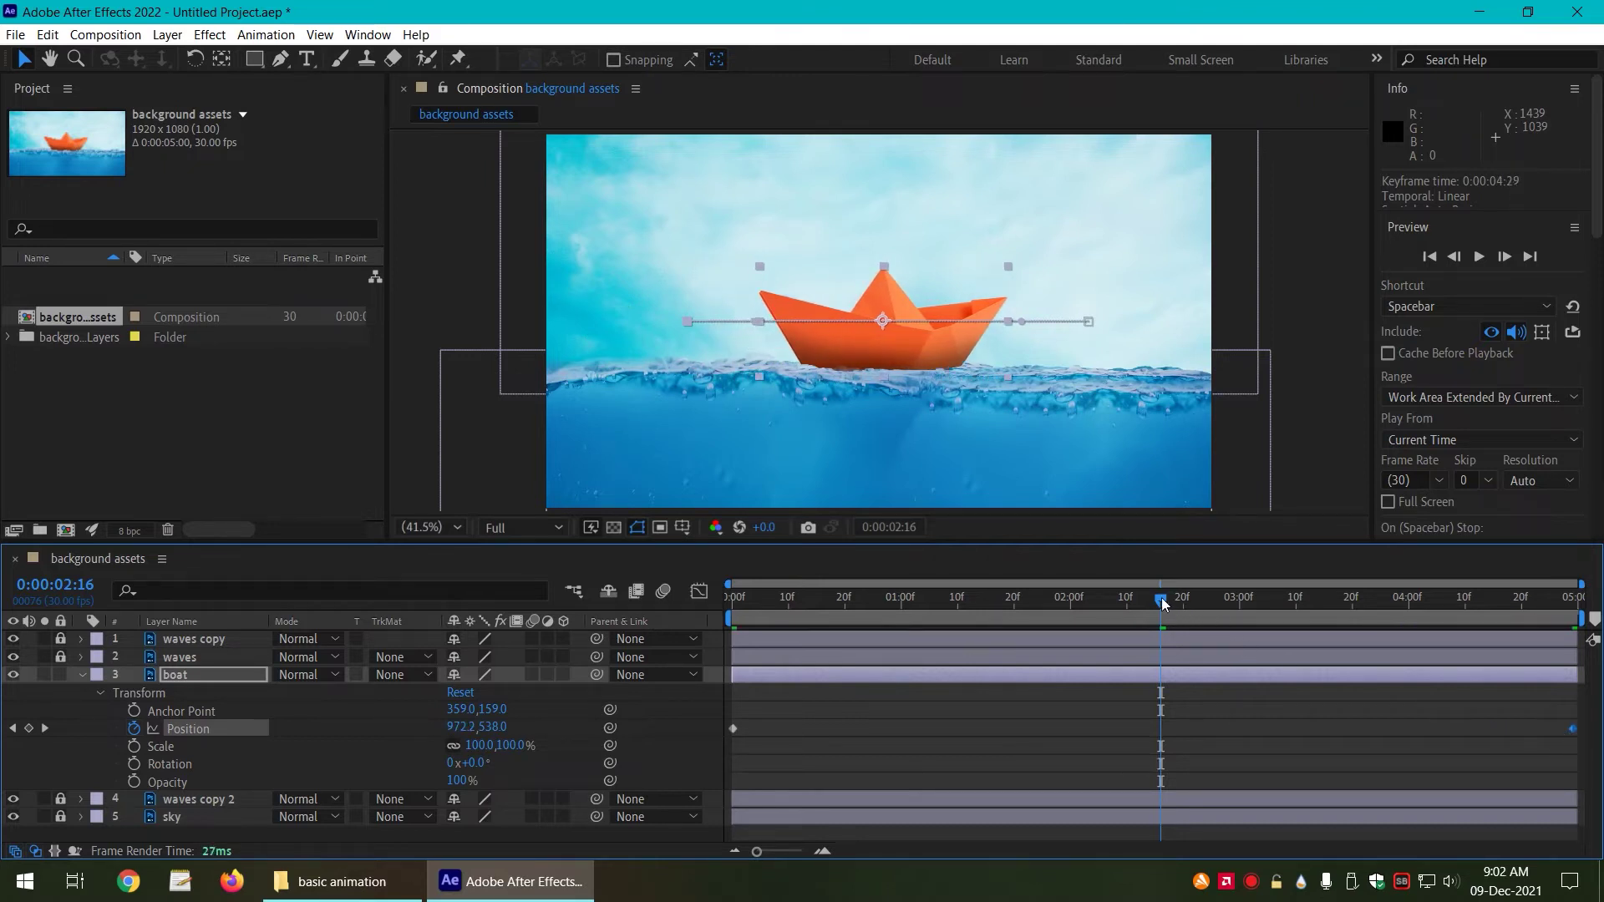
drag(1193, 598, 1598, 625)
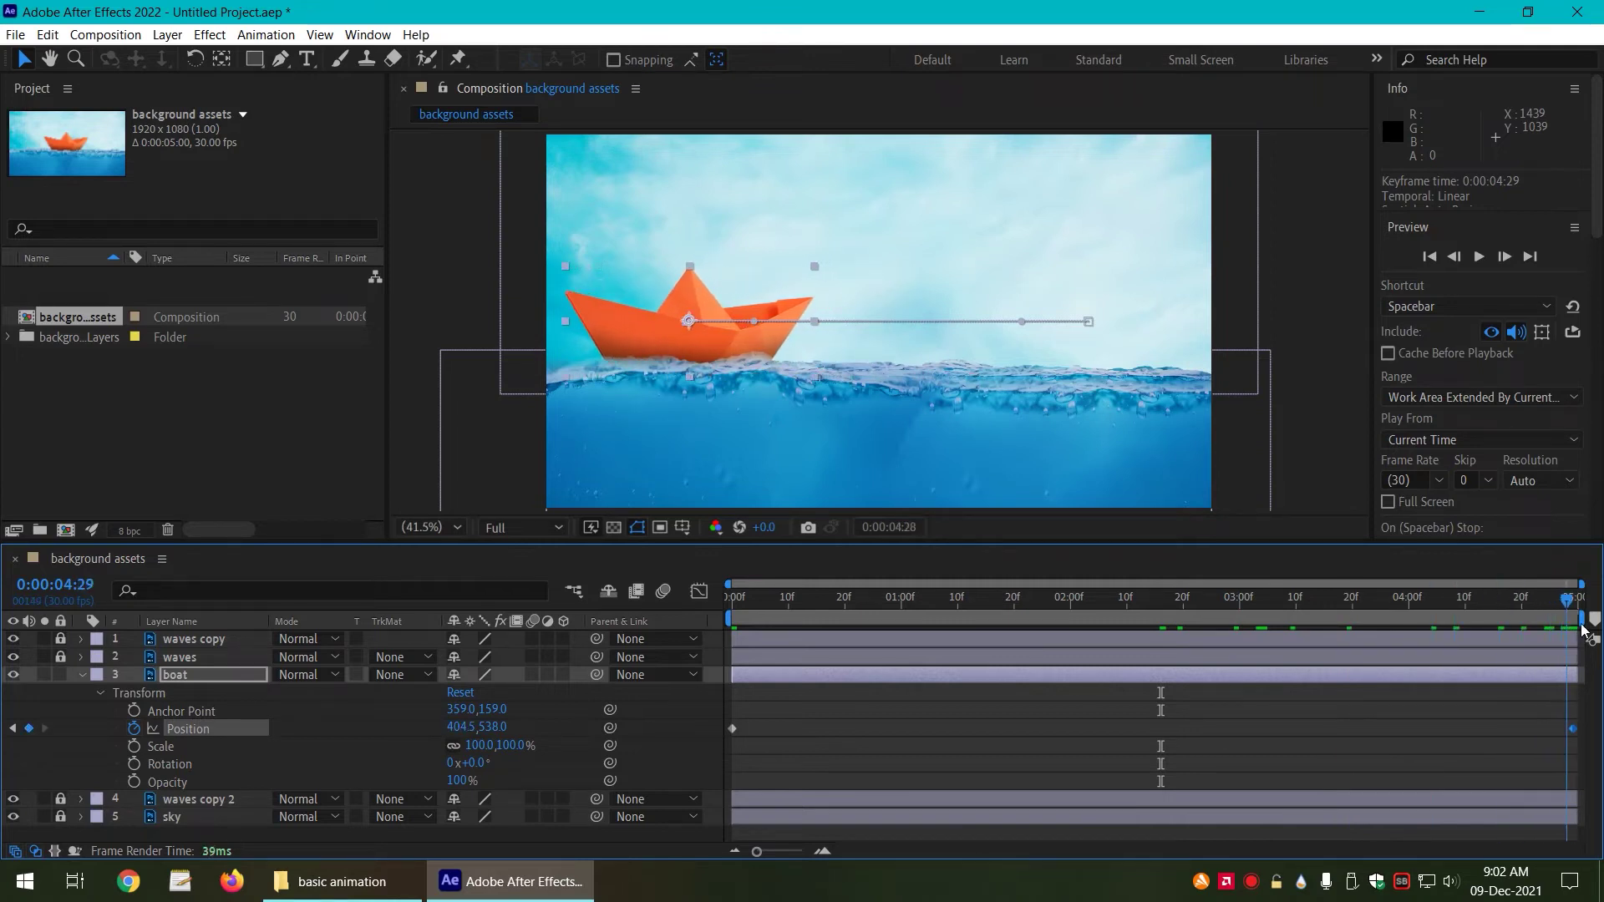
key(space)
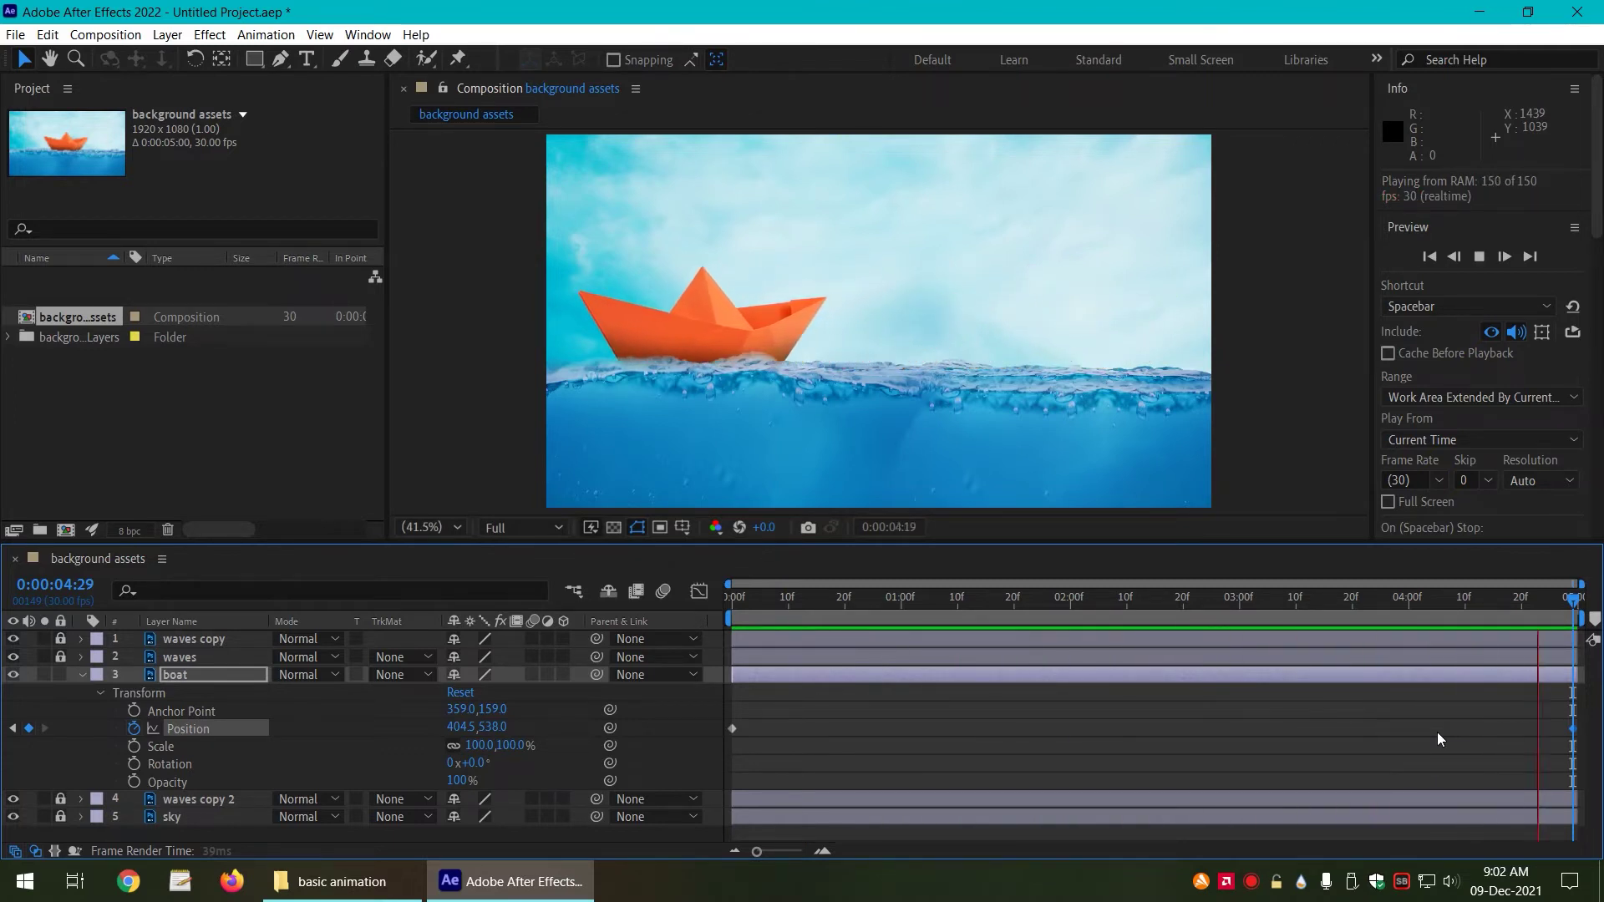
Step: Stop the preview, lock and collapse the boat layer, then unlock and expand waves copy's Transform
key(space)
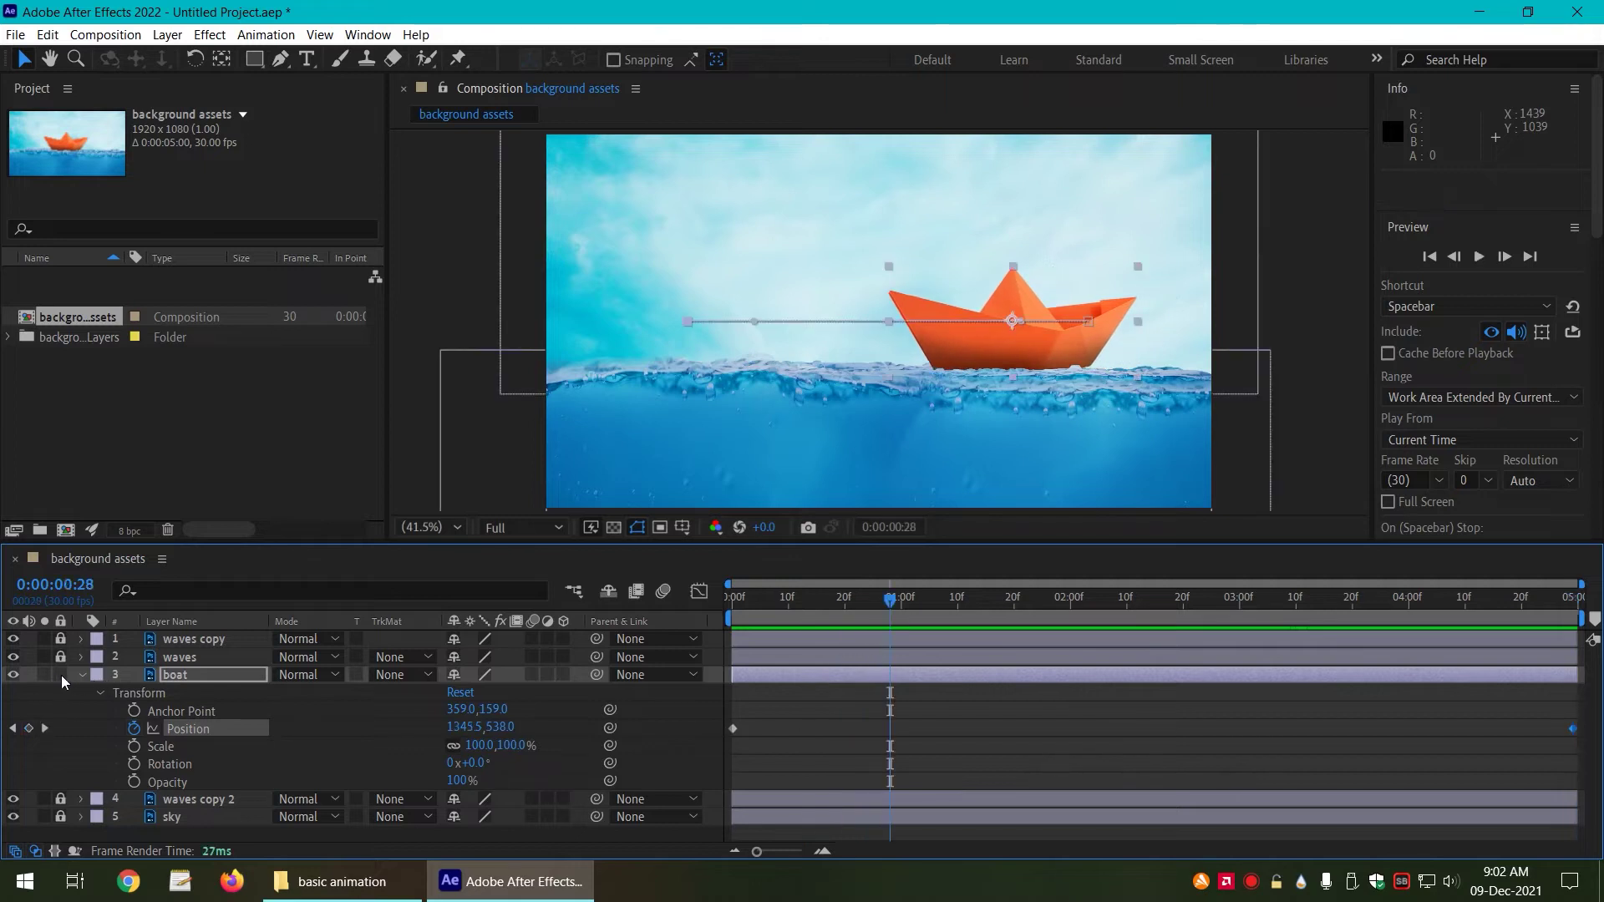
click(61, 676)
click(81, 674)
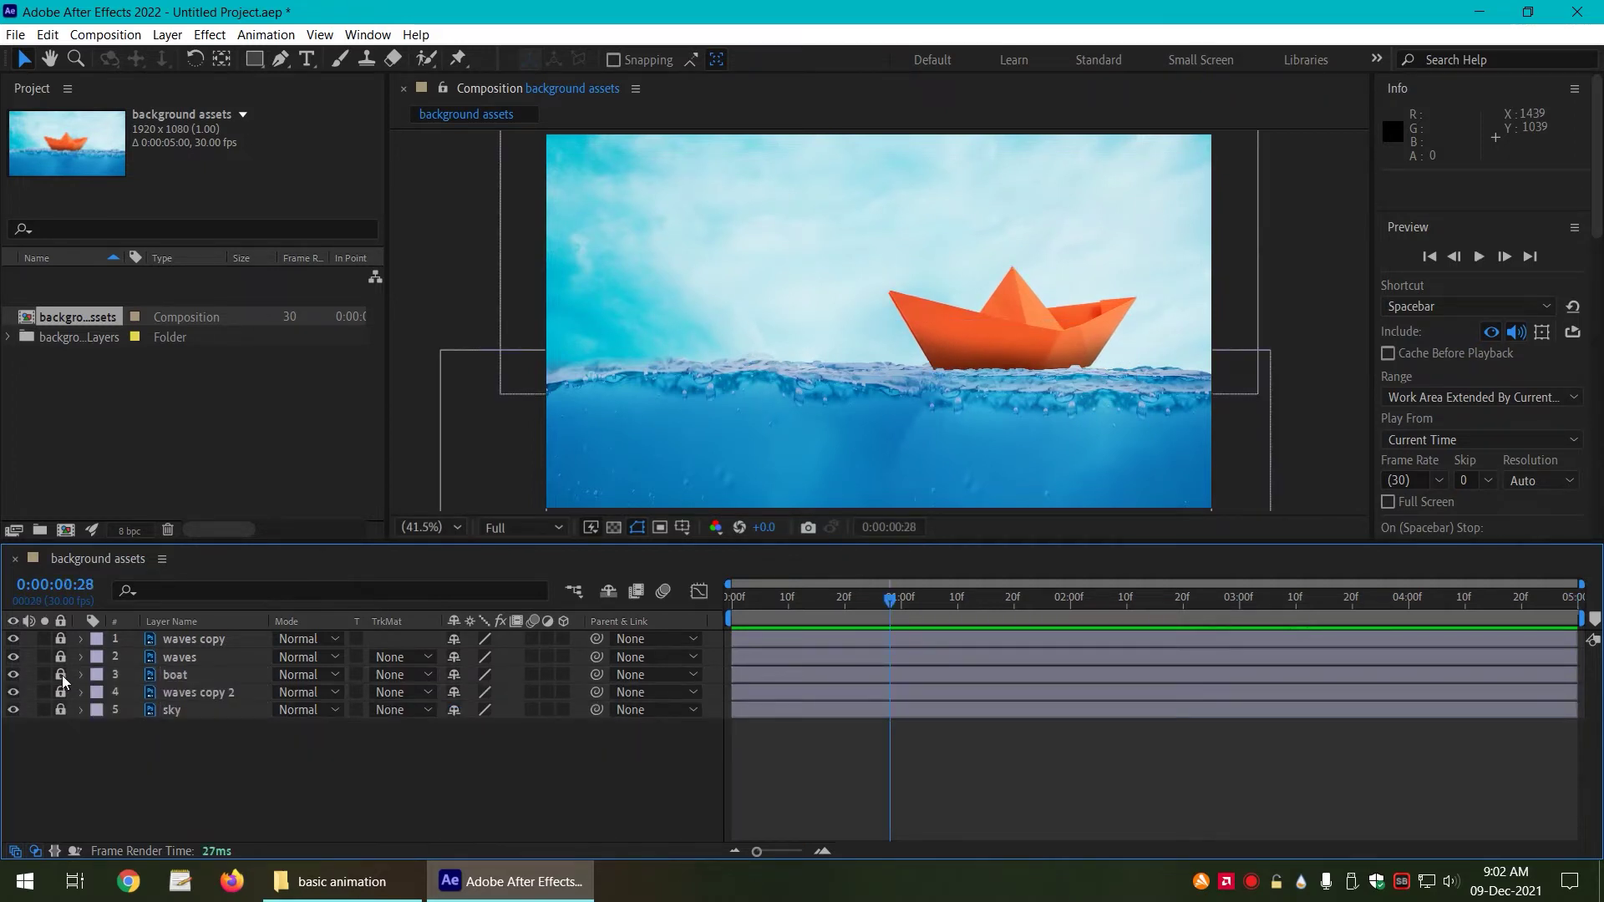
click(60, 640)
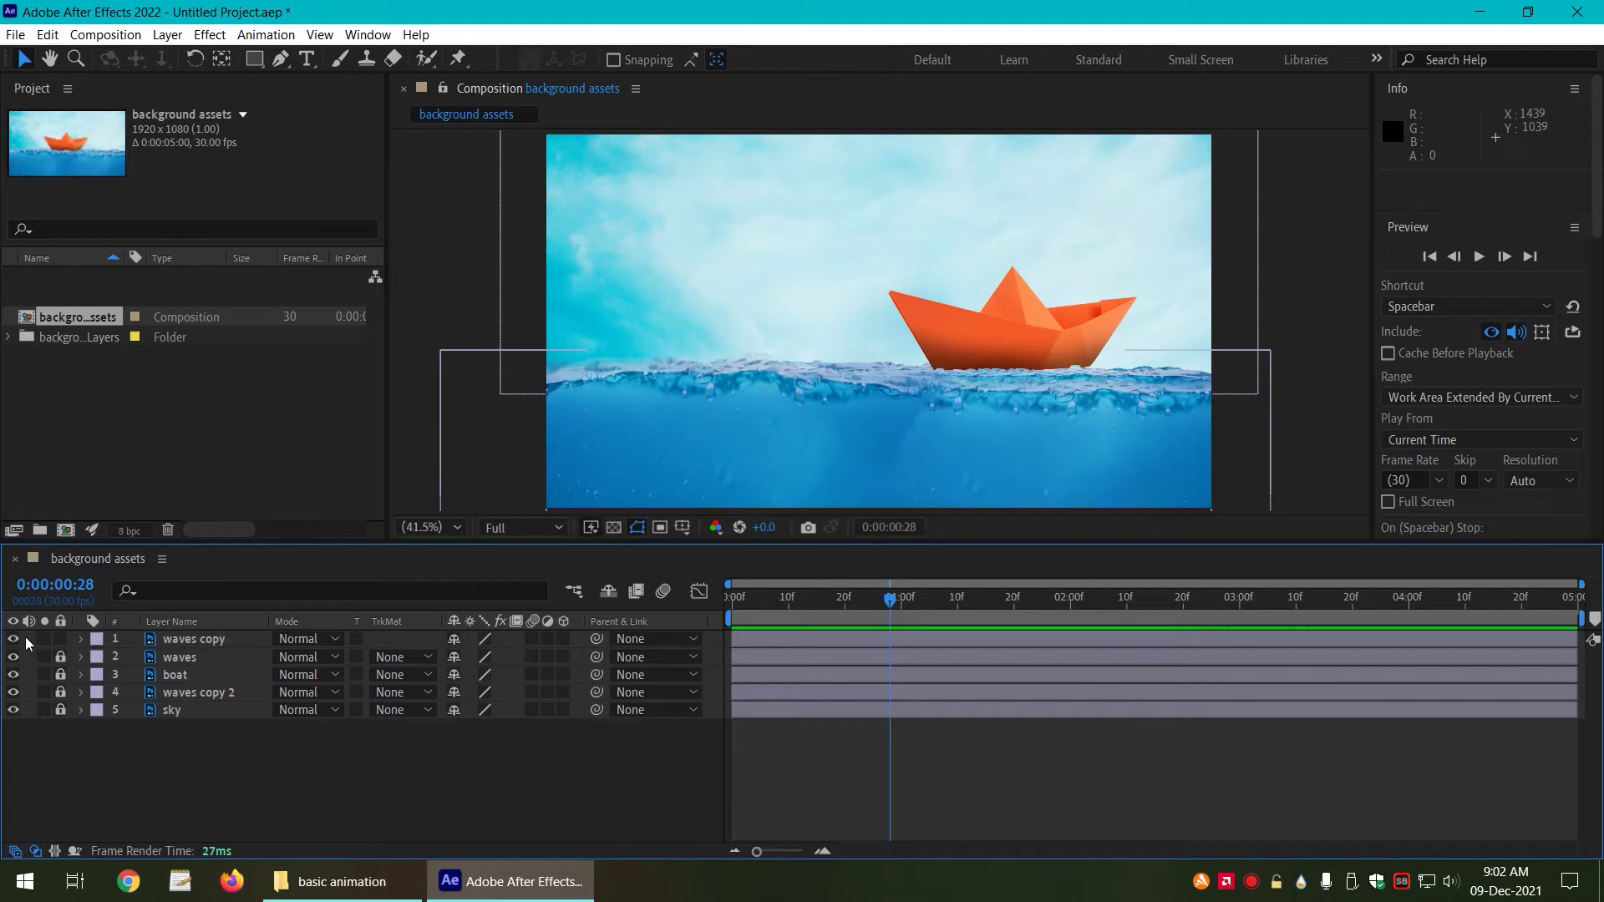
click(13, 639)
click(13, 639)
click(172, 639)
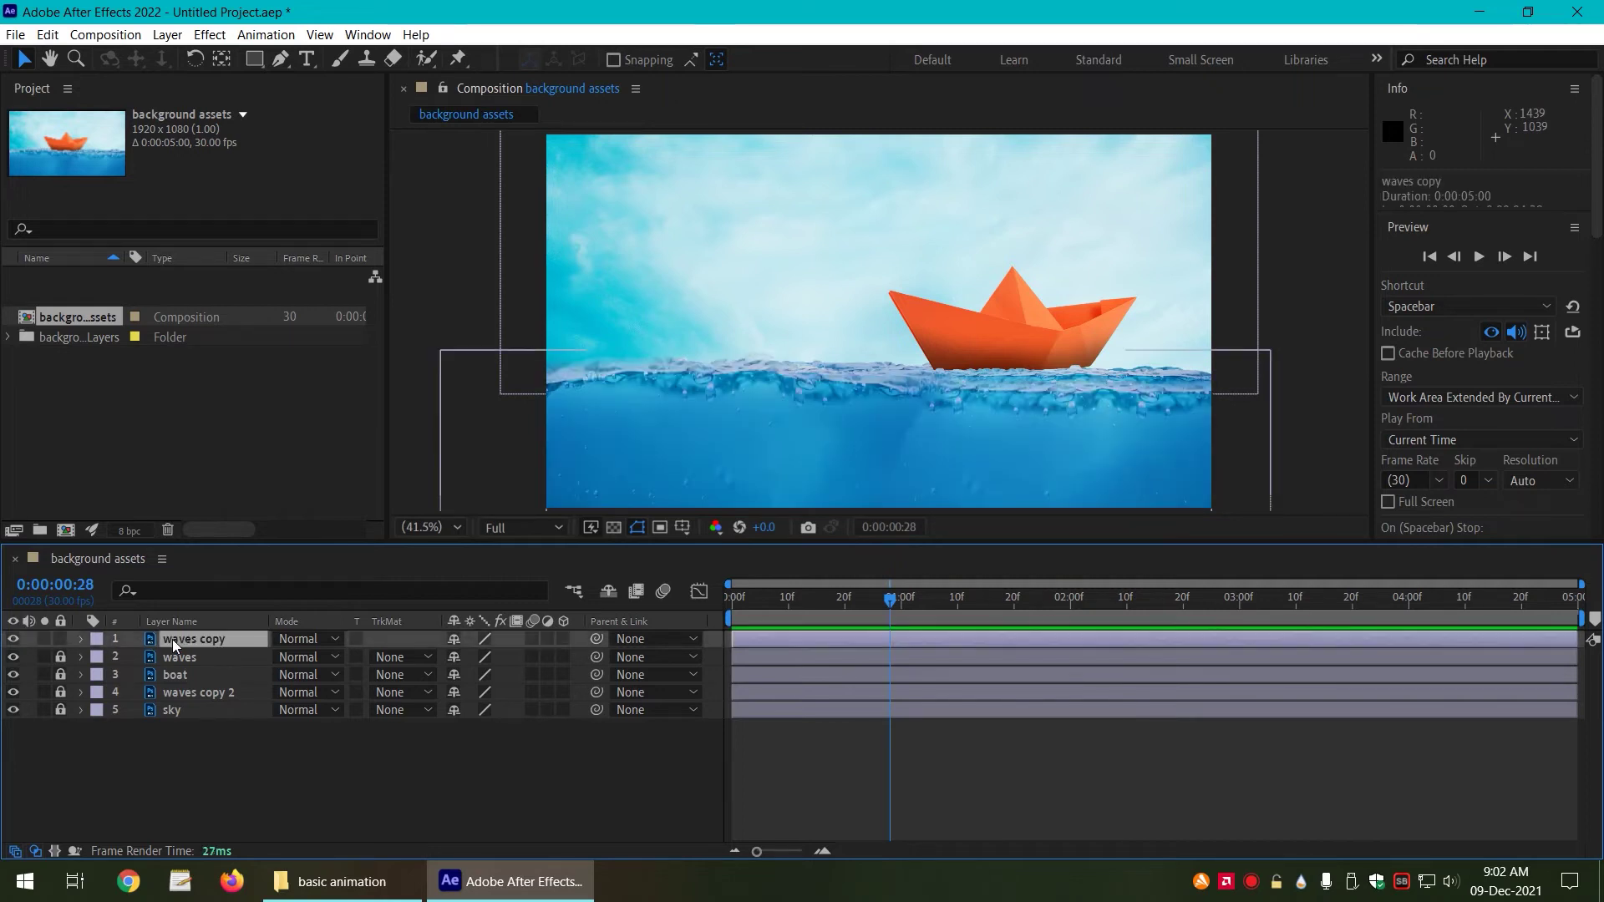
click(81, 640)
click(99, 656)
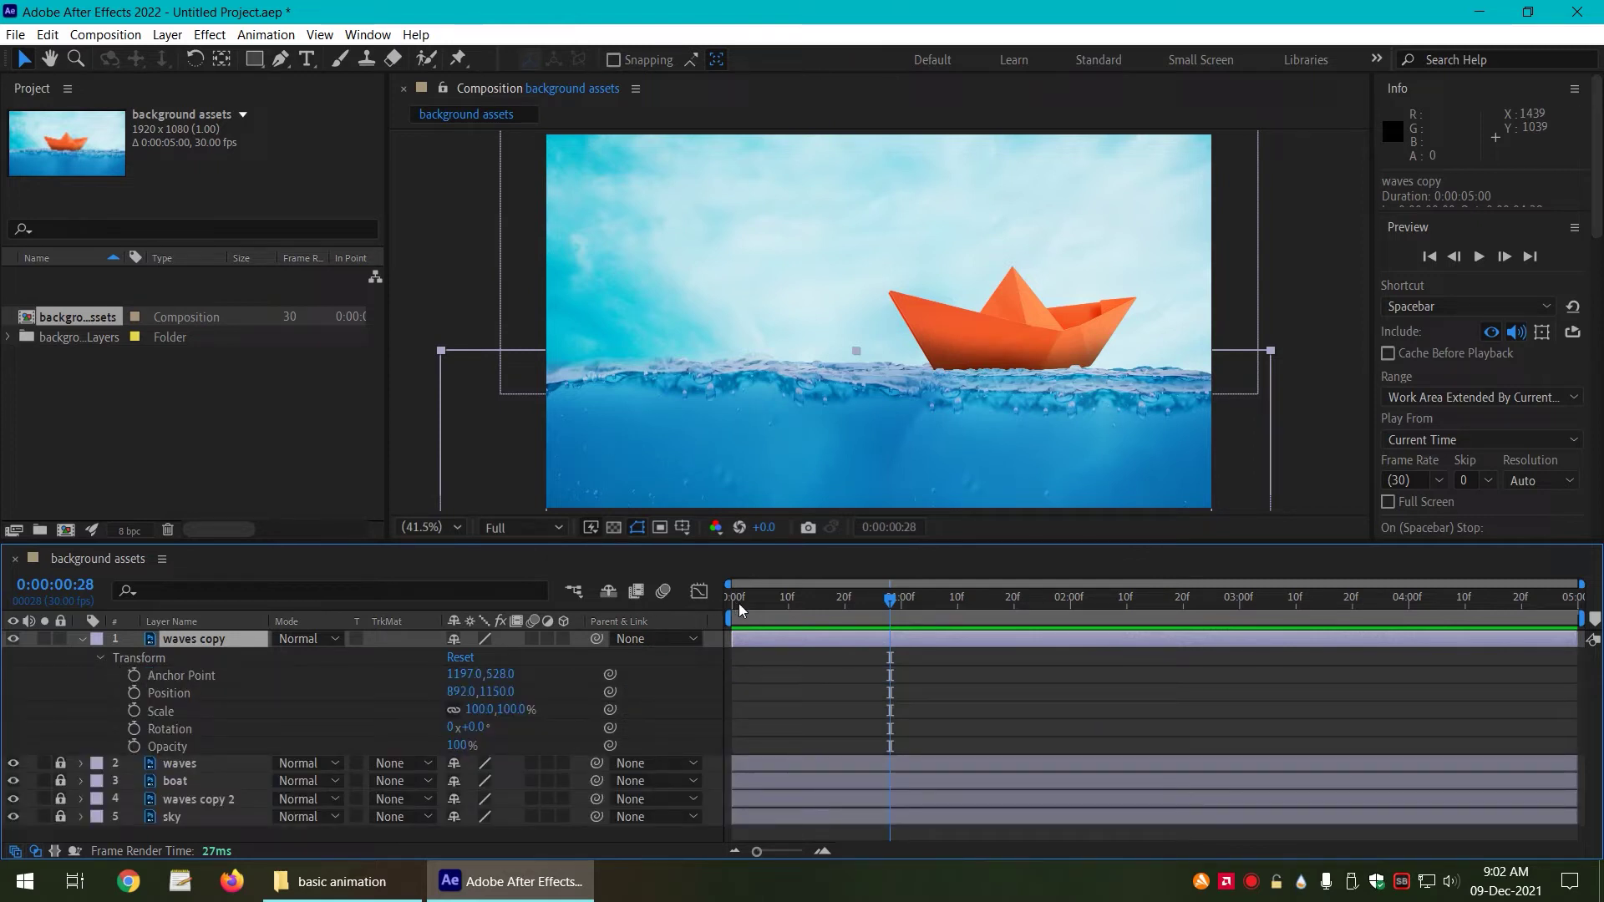
Step: Keyframe waves copy's Position at 0:00, then raise it to 892.0, 1108.4 at 2:10
key(Home)
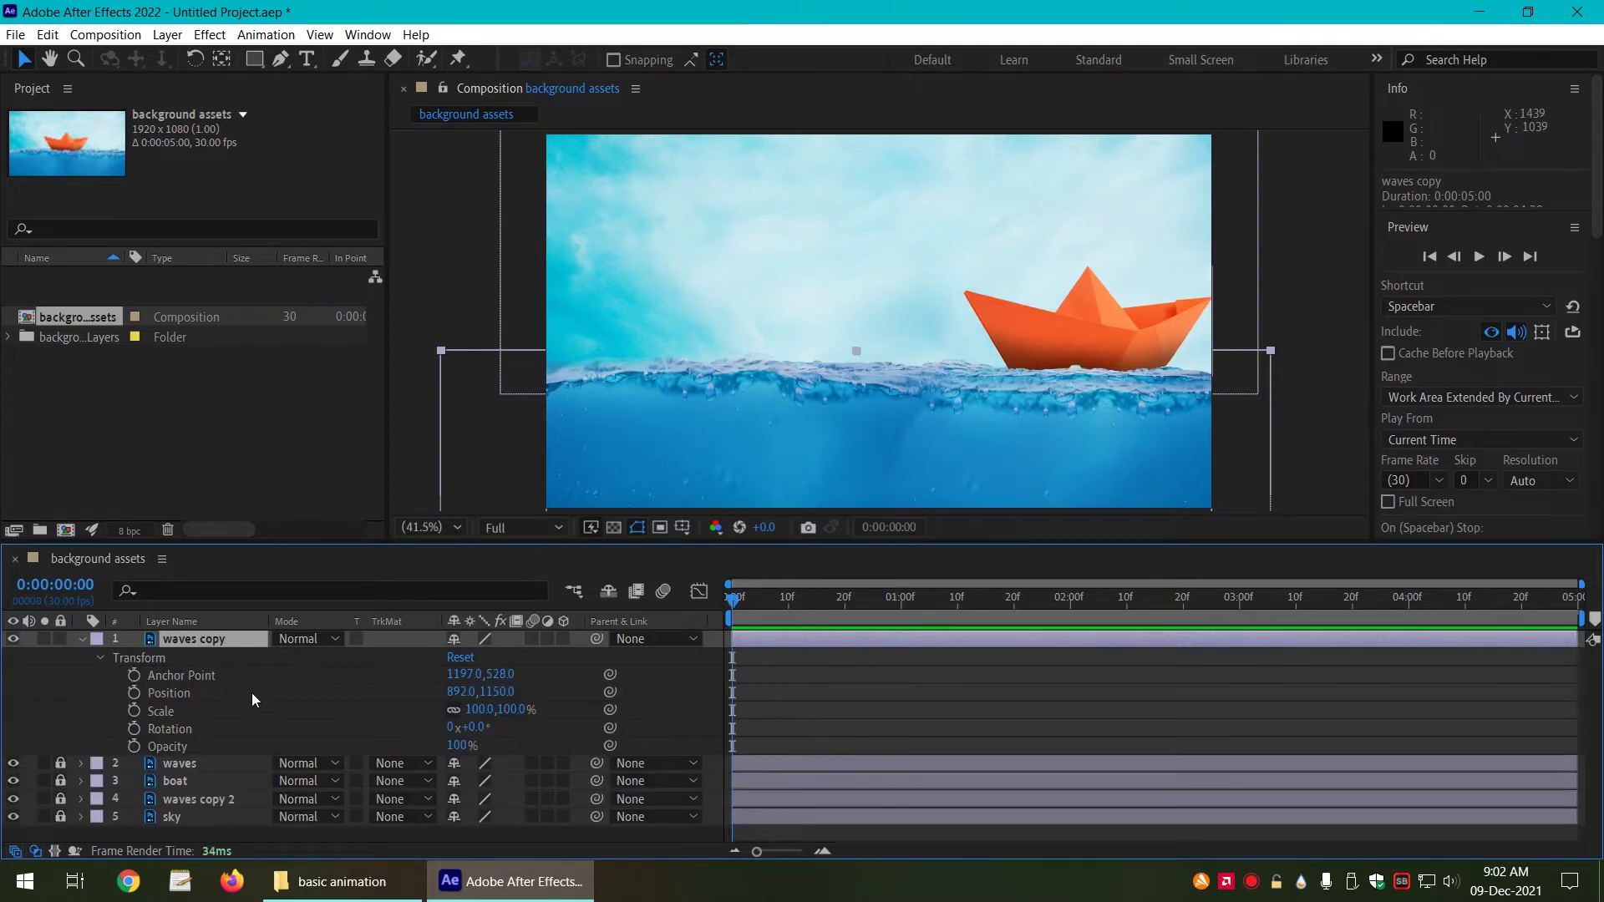
click(133, 693)
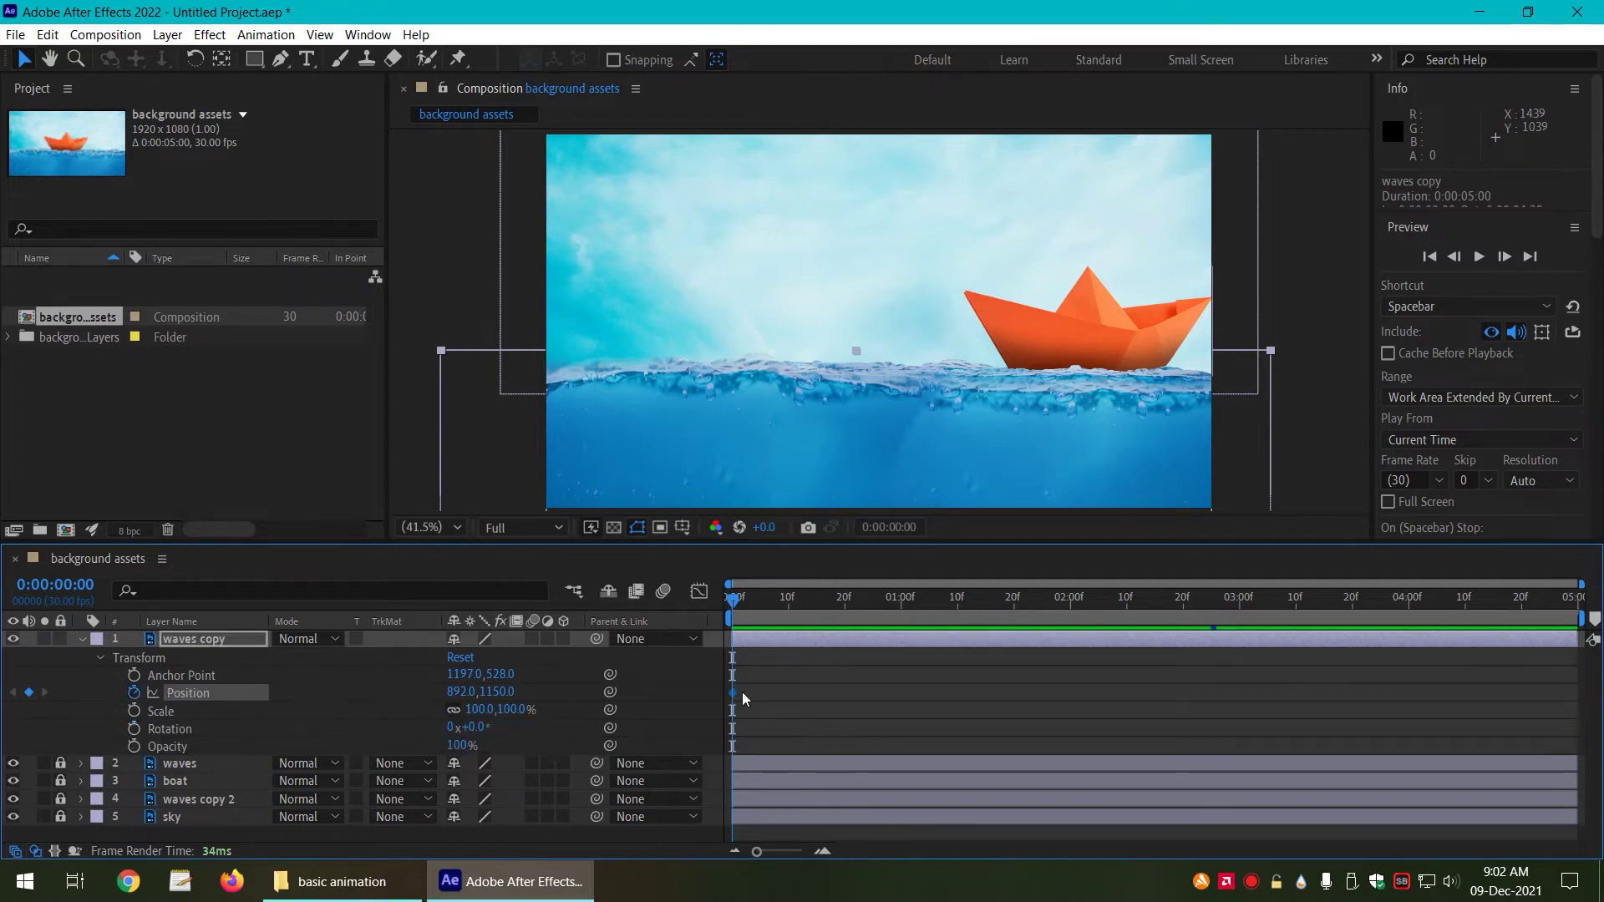
click(1127, 604)
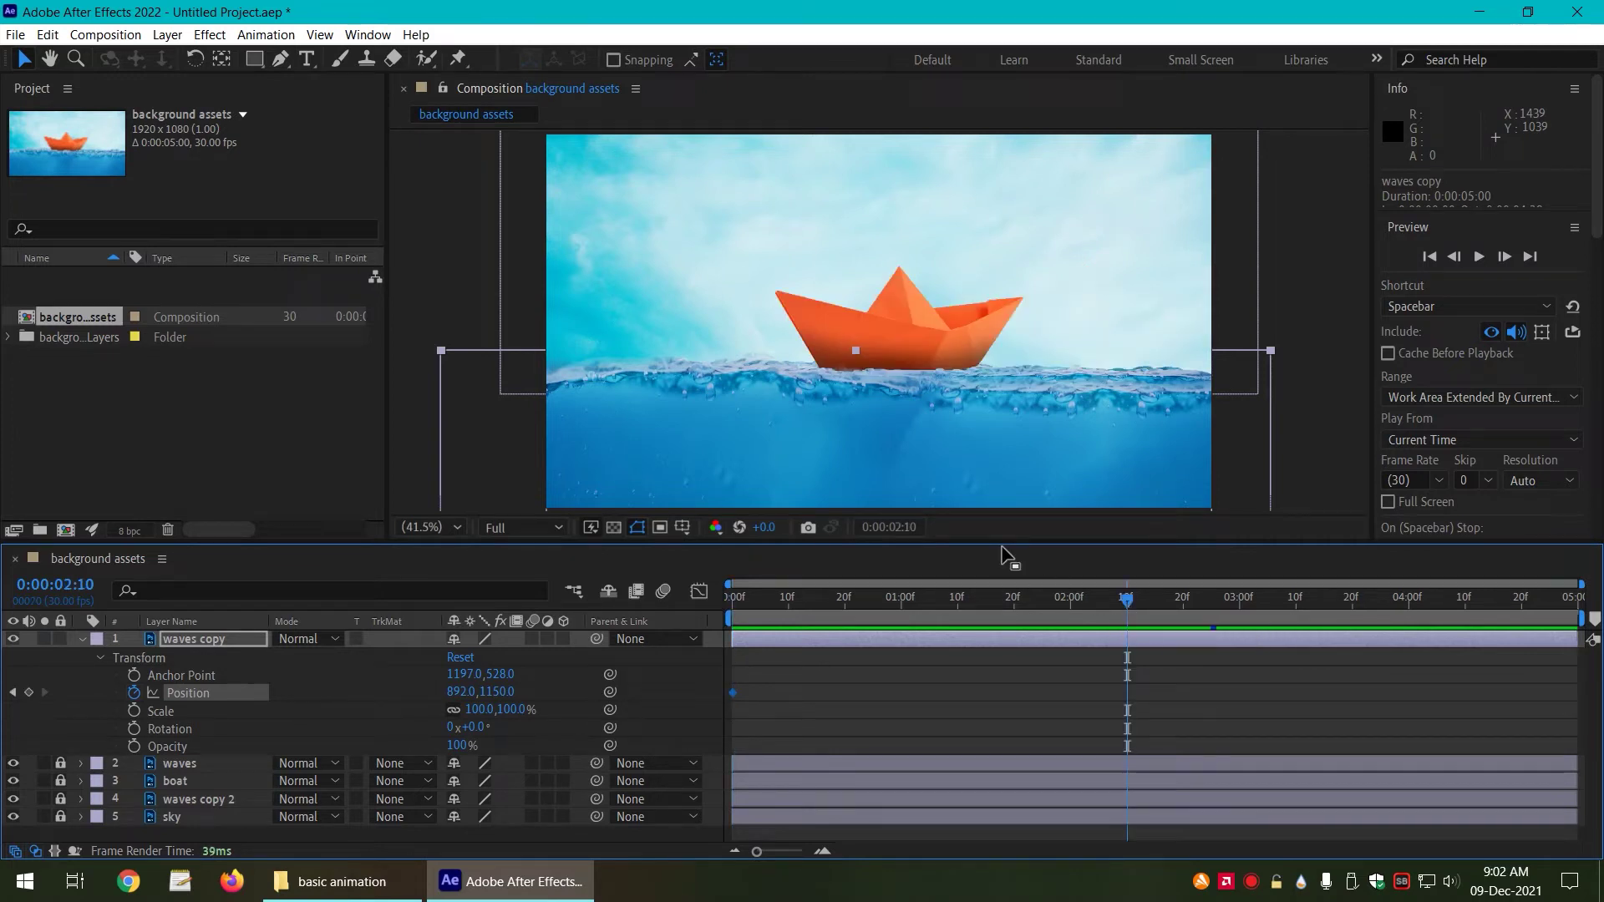
key(Up)
key(Up)
key(Up)
key(Up)
key(Up)
key(Up)
key(Up)
key(Up)
key(Up)
key(Up)
key(Up)
key(Up)
key(Up)
key(Up)
key(Up)
key(Up)
key(Up)
key(Up)
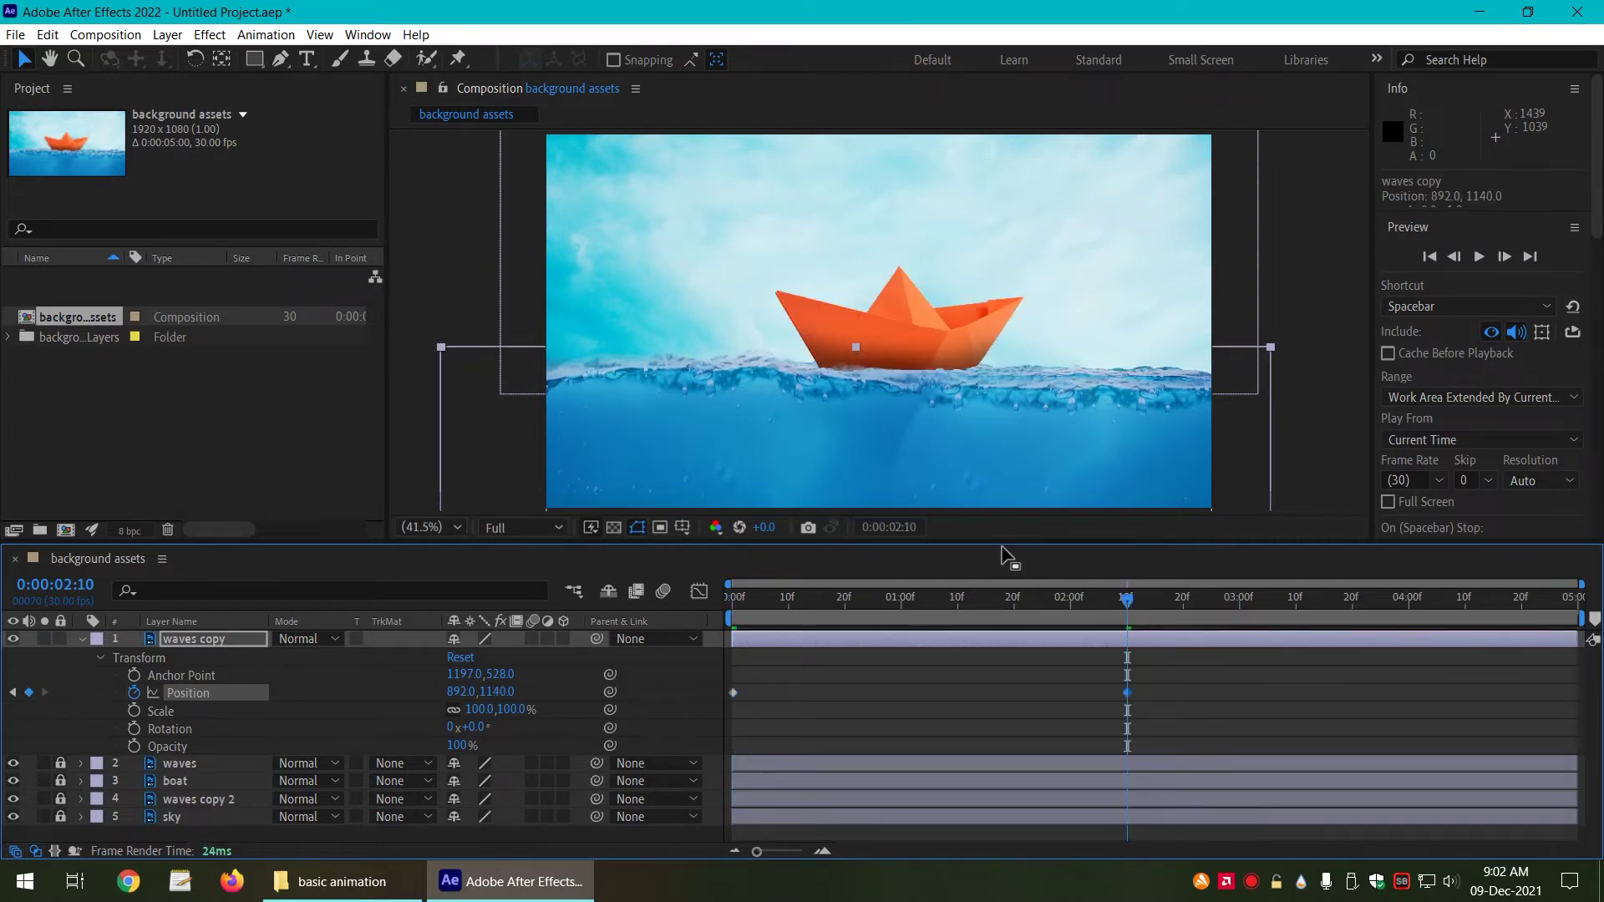
key(Up)
key(Up)
key(Up)
key(Up)
key(Up)
key(Up)
key(Up)
key(Up)
key(Up)
key(Up)
key(Up)
key(Up)
key(Up)
key(Up)
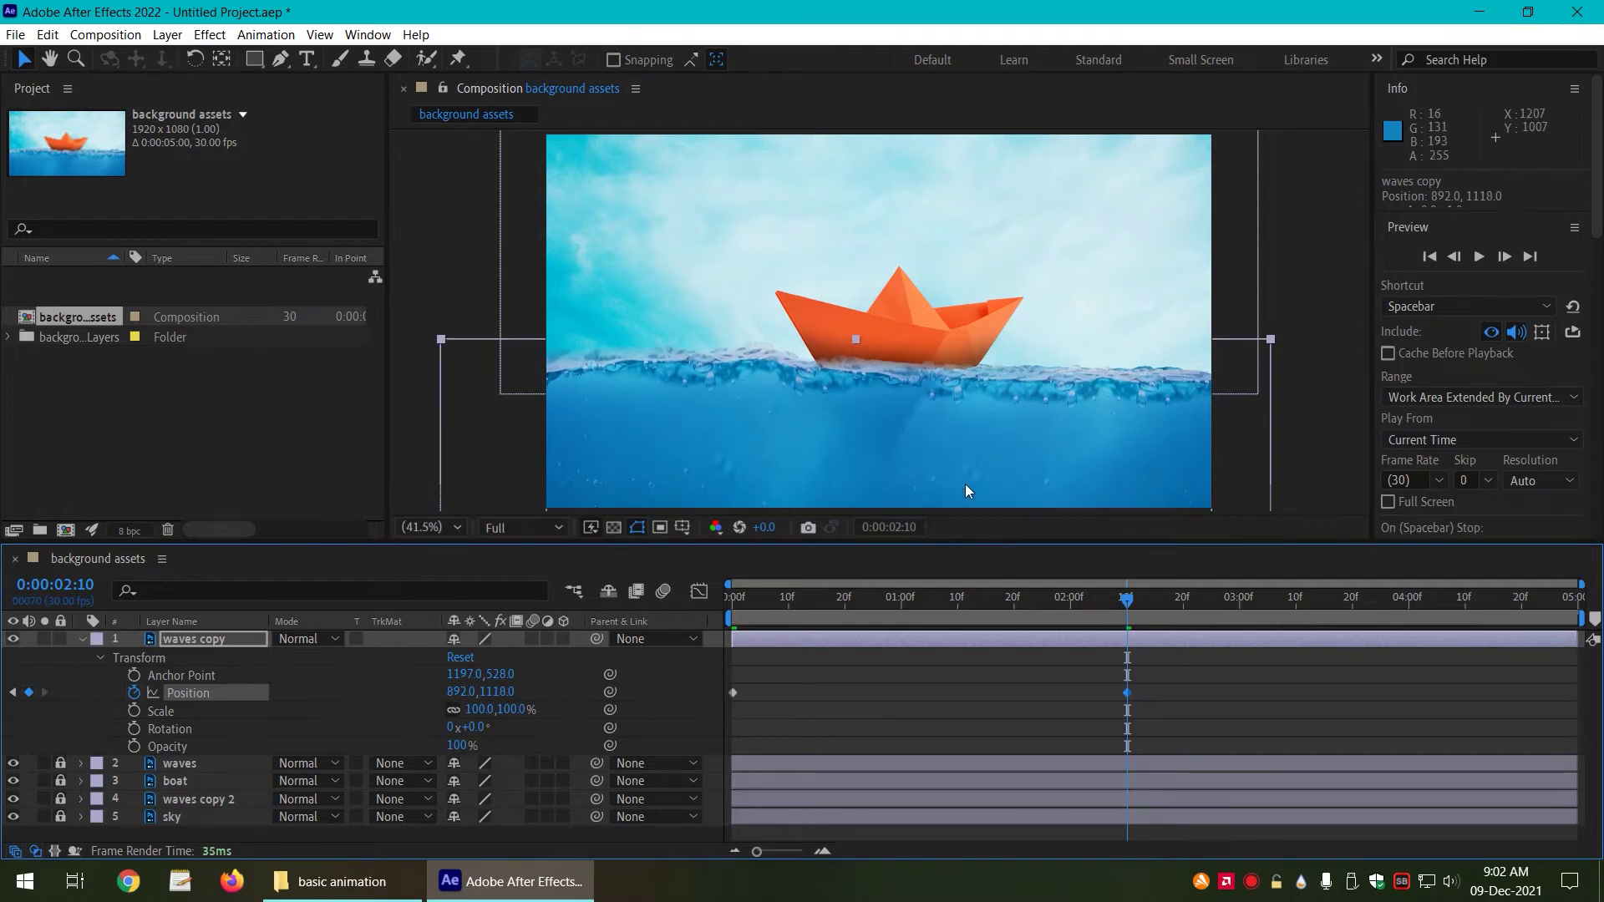
drag(965, 484, 964, 479)
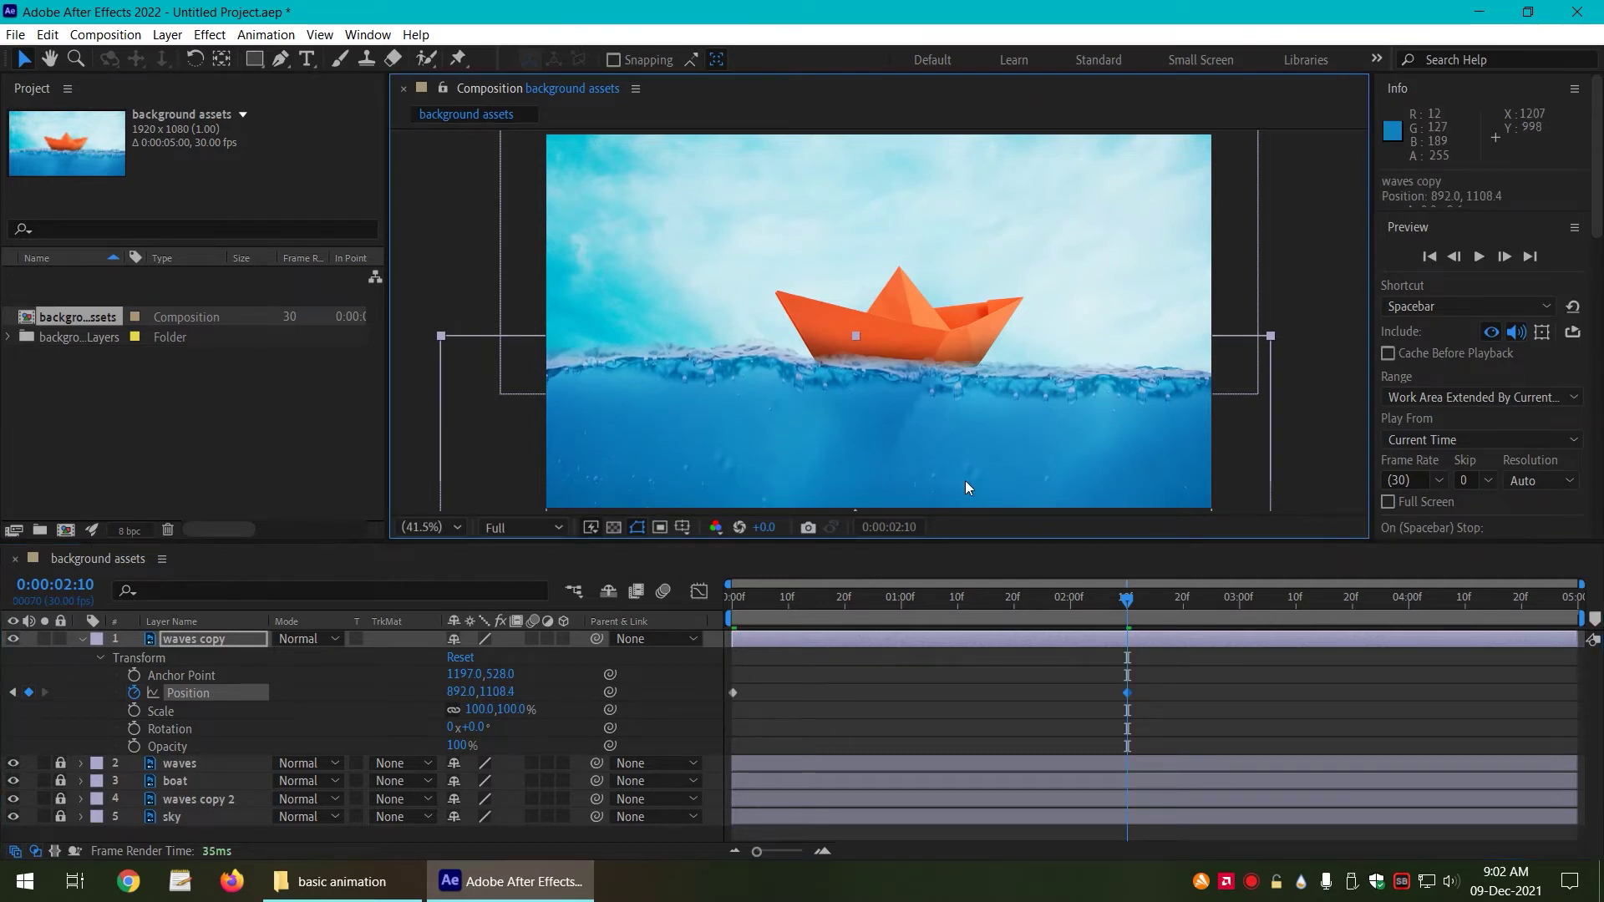
drag(744, 604, 1131, 633)
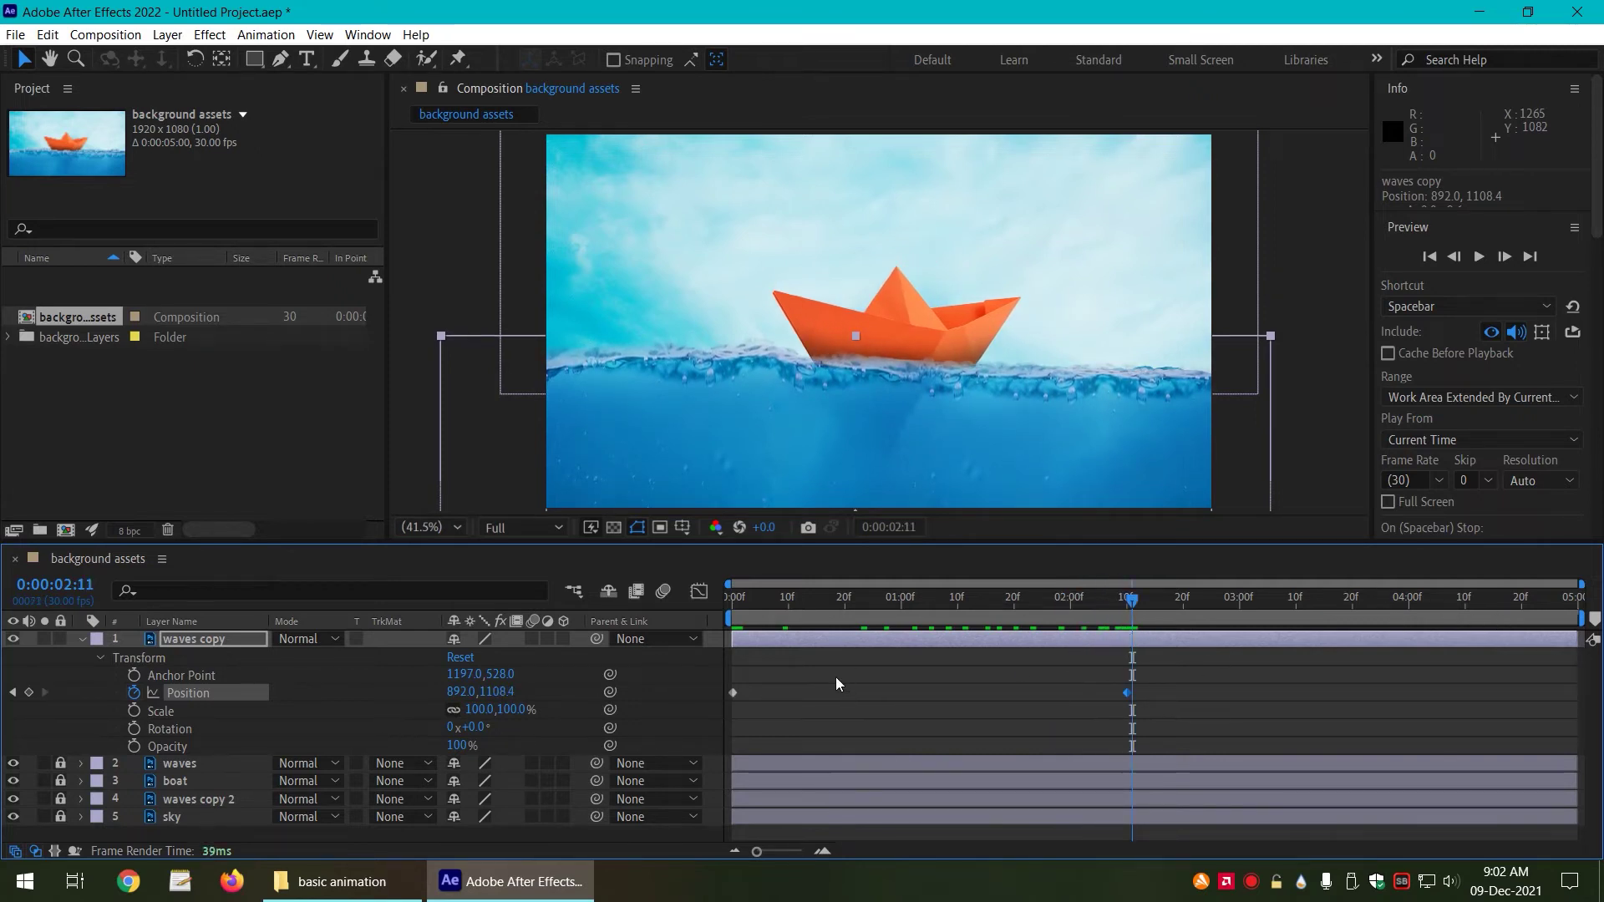
Step: Copy the first waves copy Position keyframe and paste it at 4:29 to return to 892.0, 1150.0
drag(799, 676, 715, 711)
key(ctrl+c)
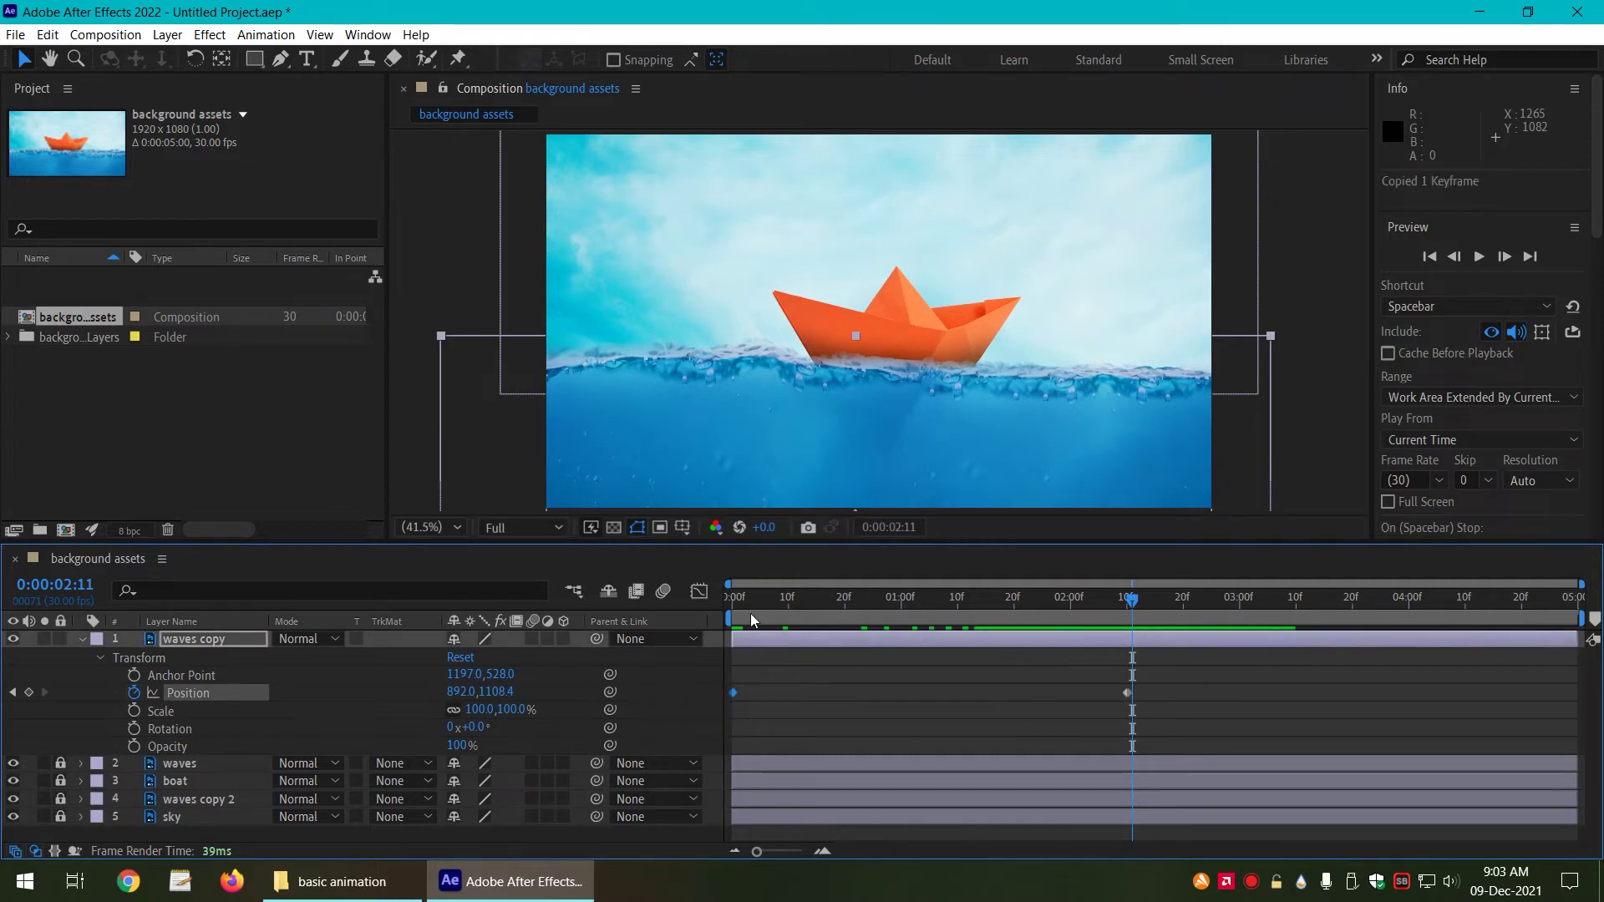
click(47, 35)
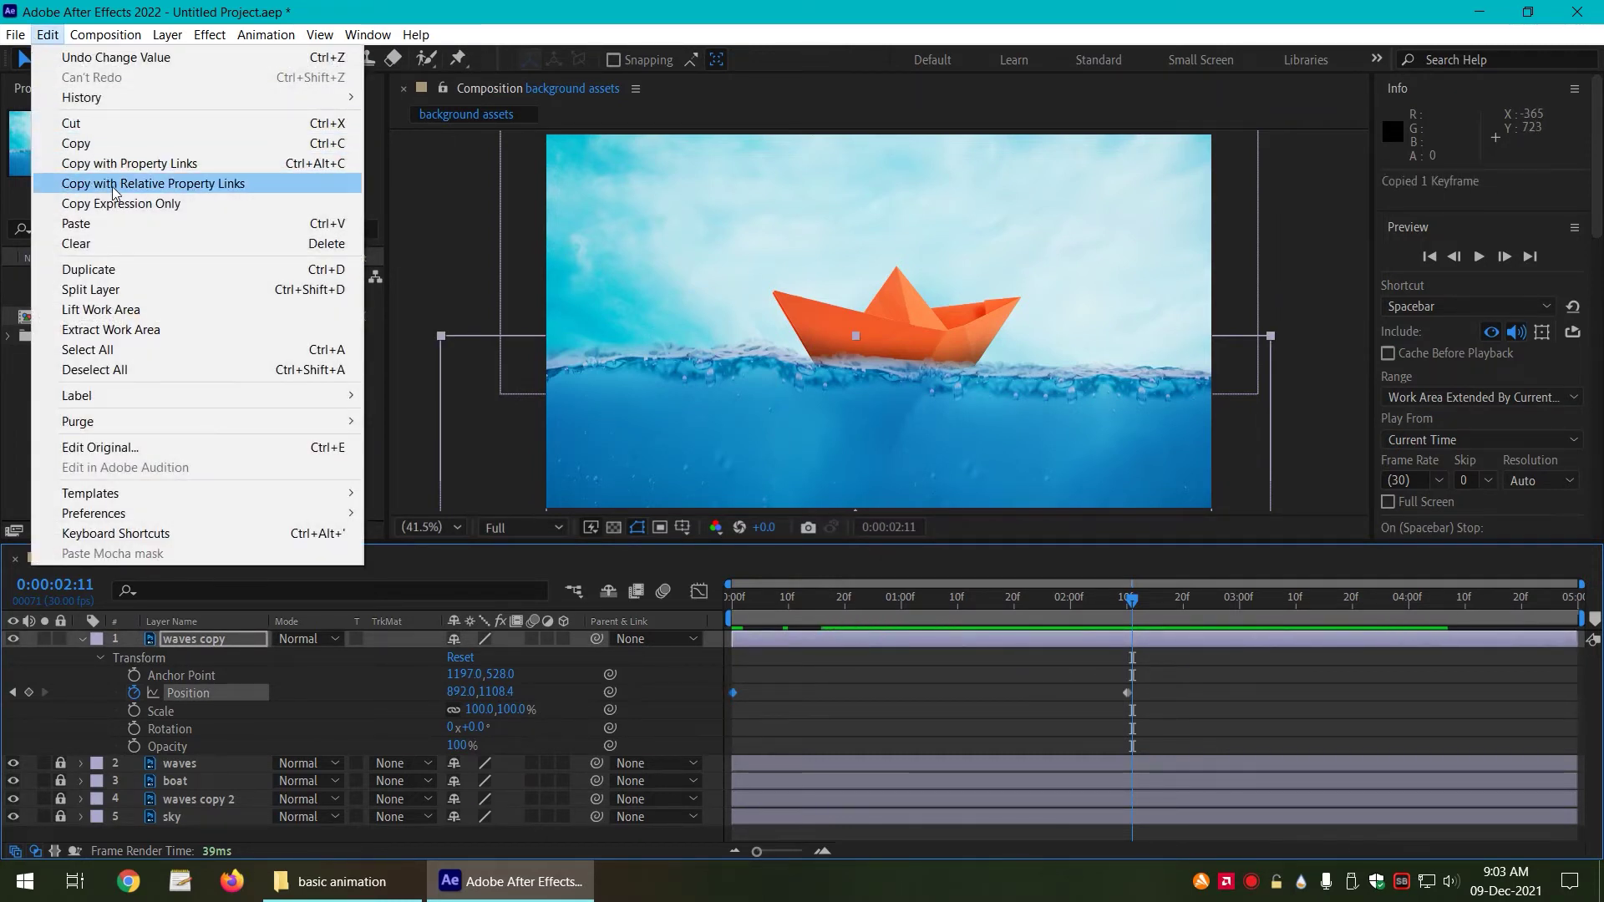
click(344, 143)
click(1562, 615)
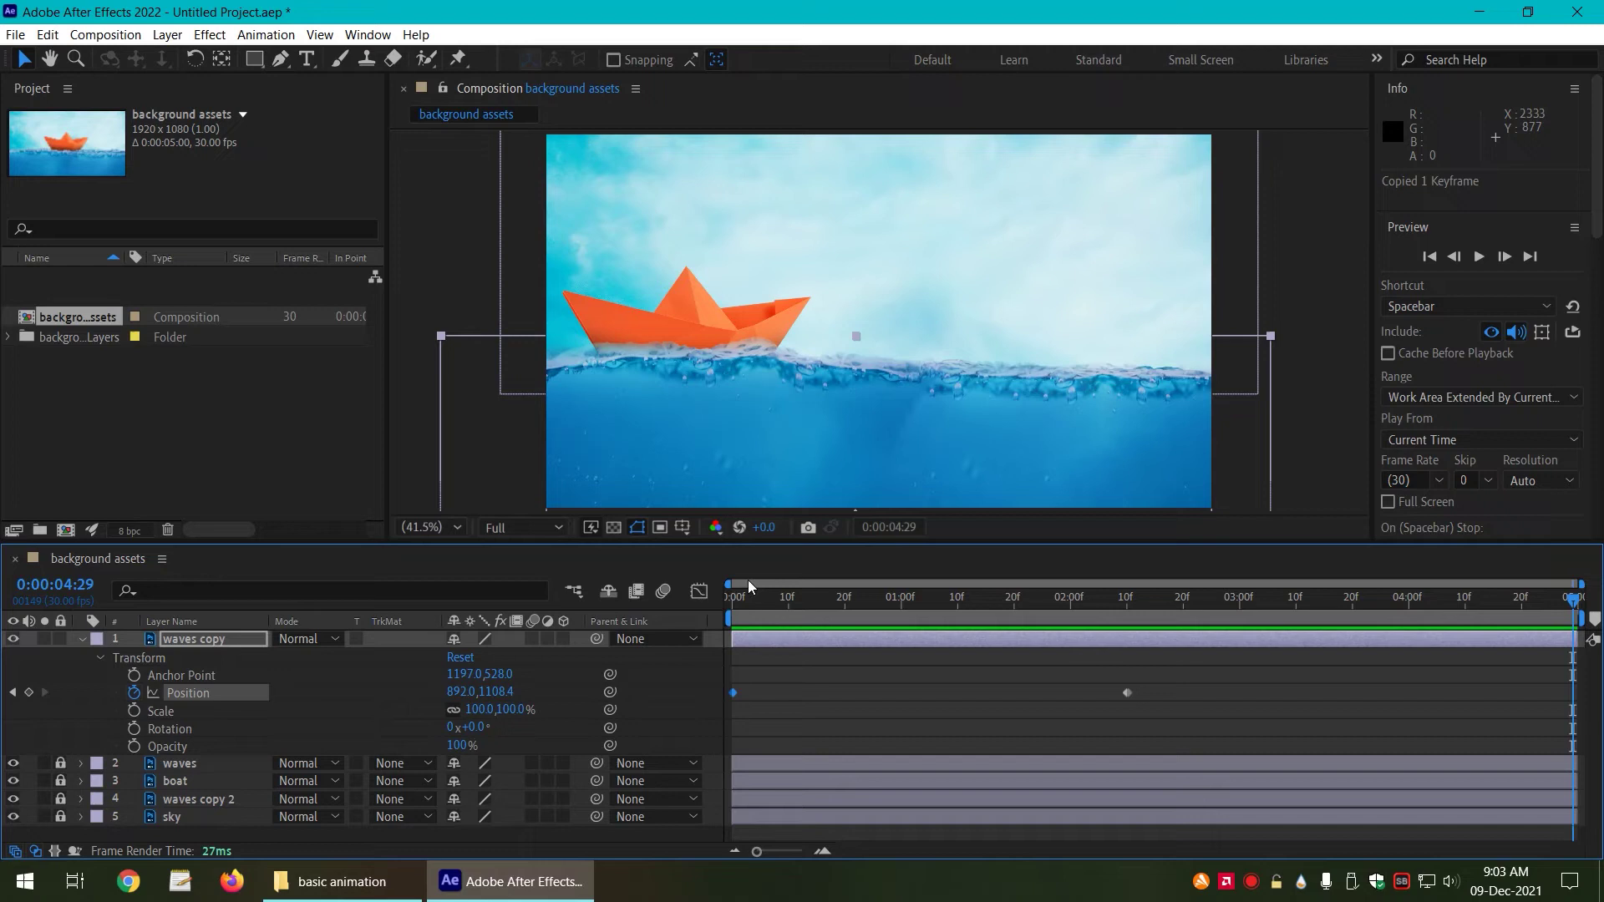
click(47, 34)
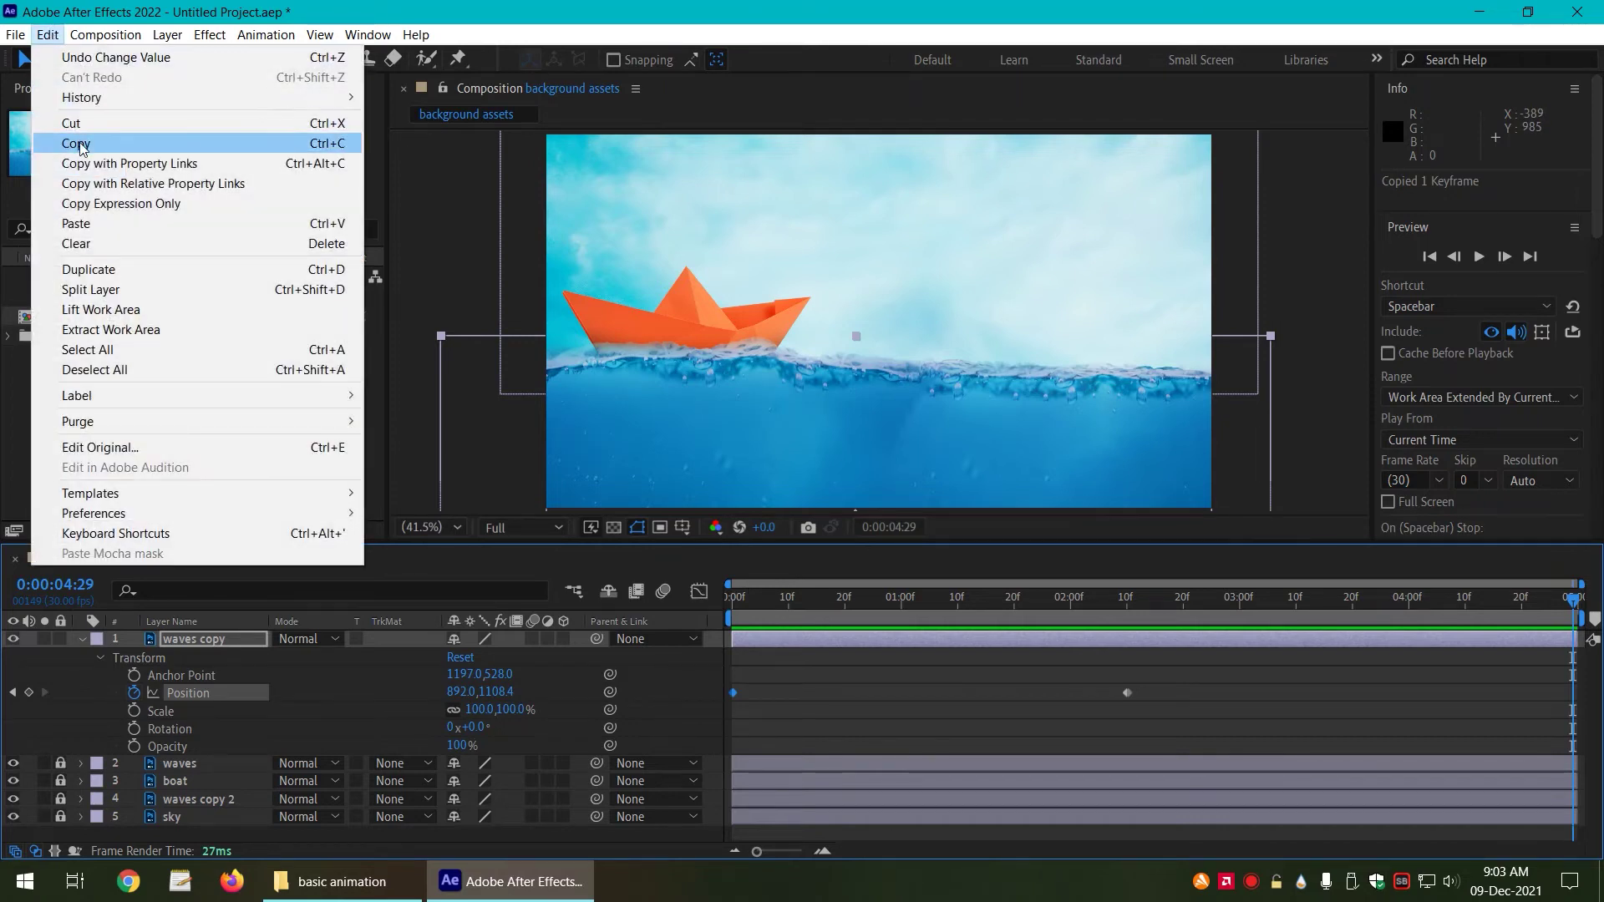
click(327, 223)
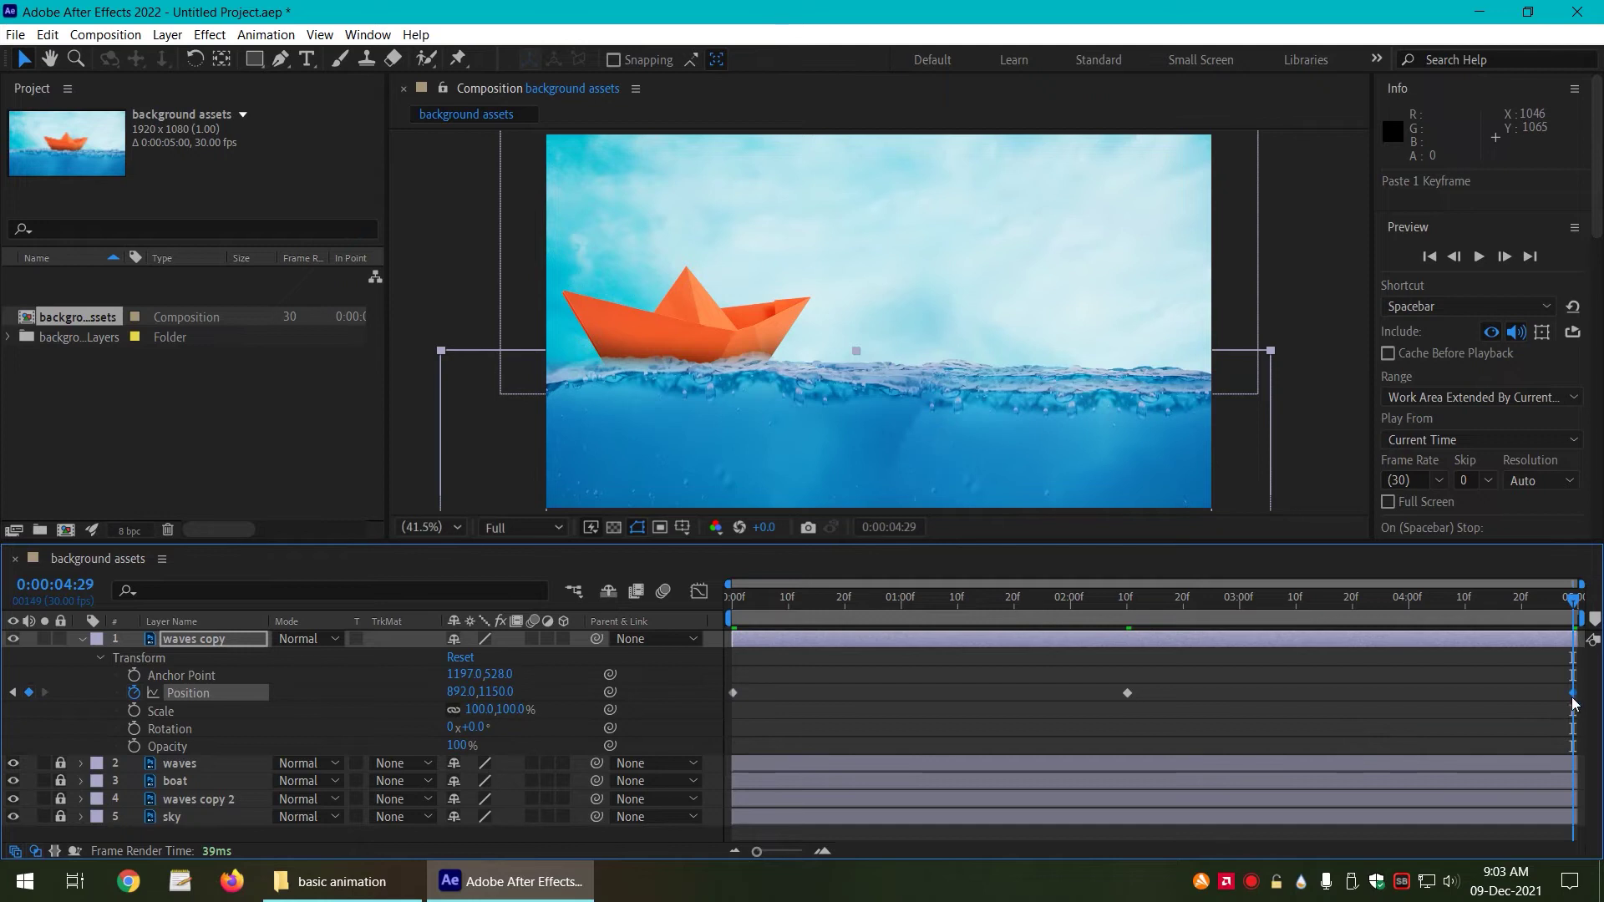
Step: Check the waves copy motion at 0:00, 2:10 and 4:29, then preview the animation
click(725, 598)
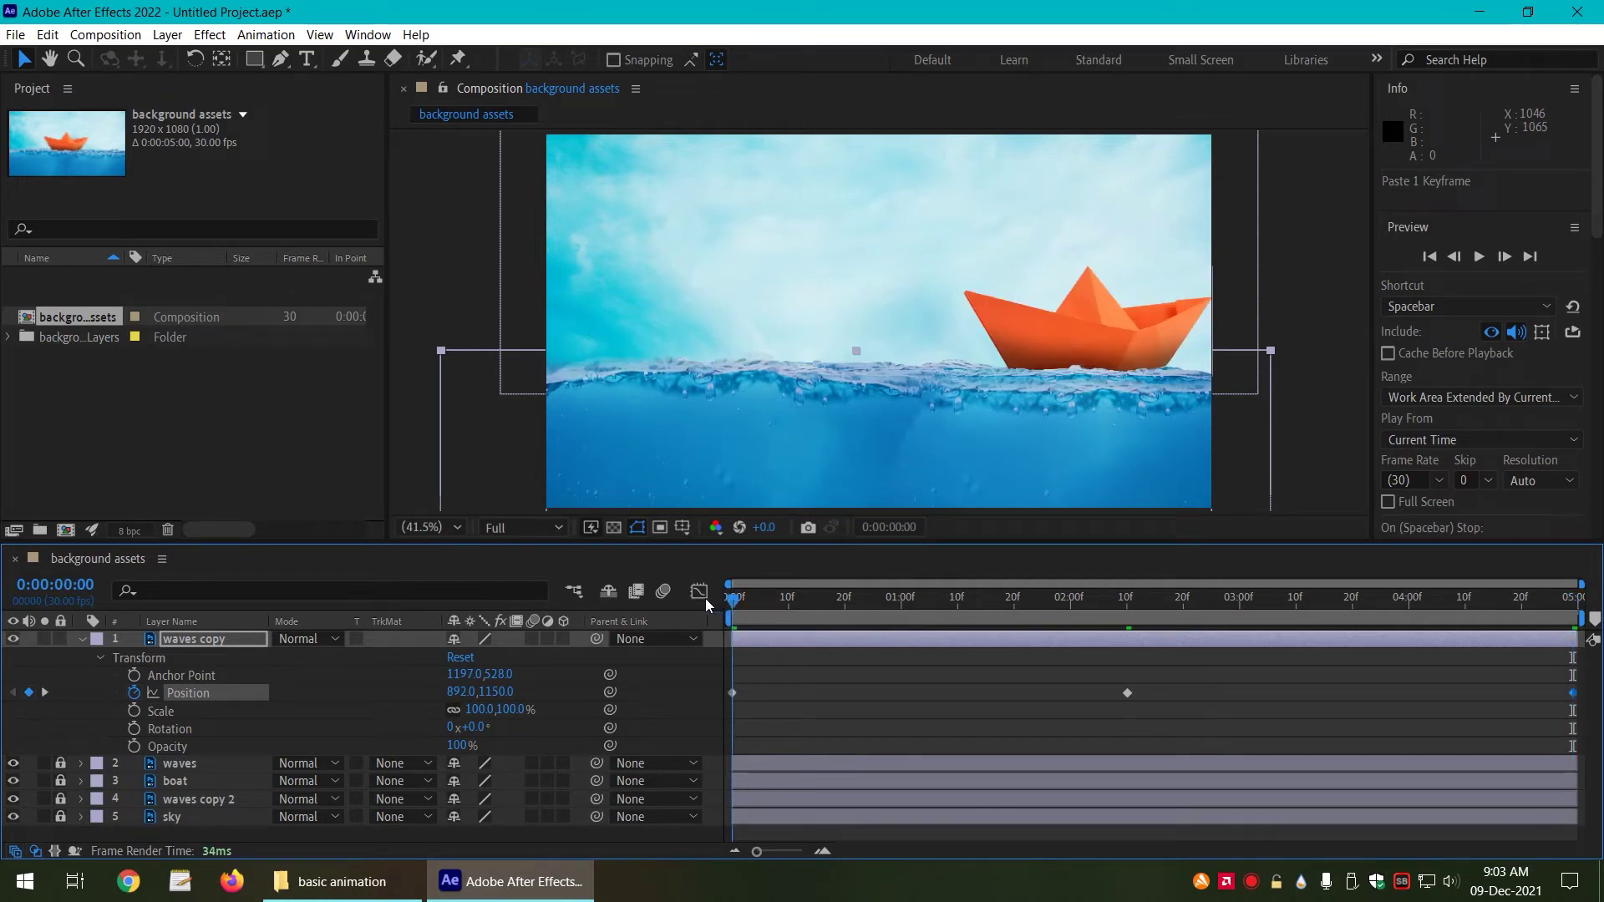
click(1126, 607)
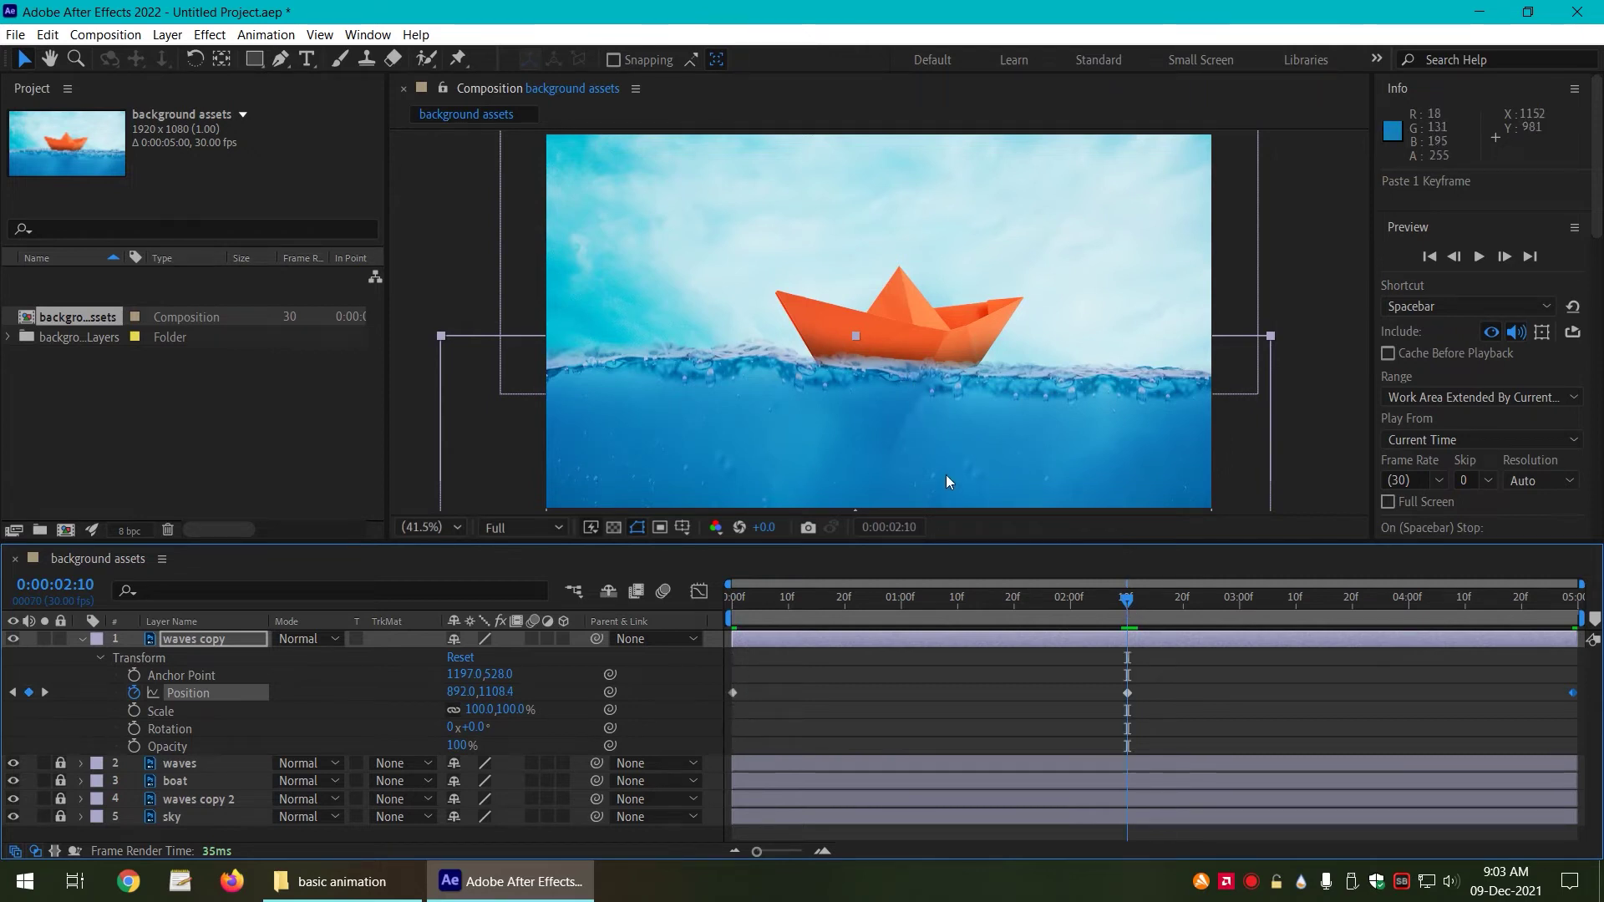
click(1579, 608)
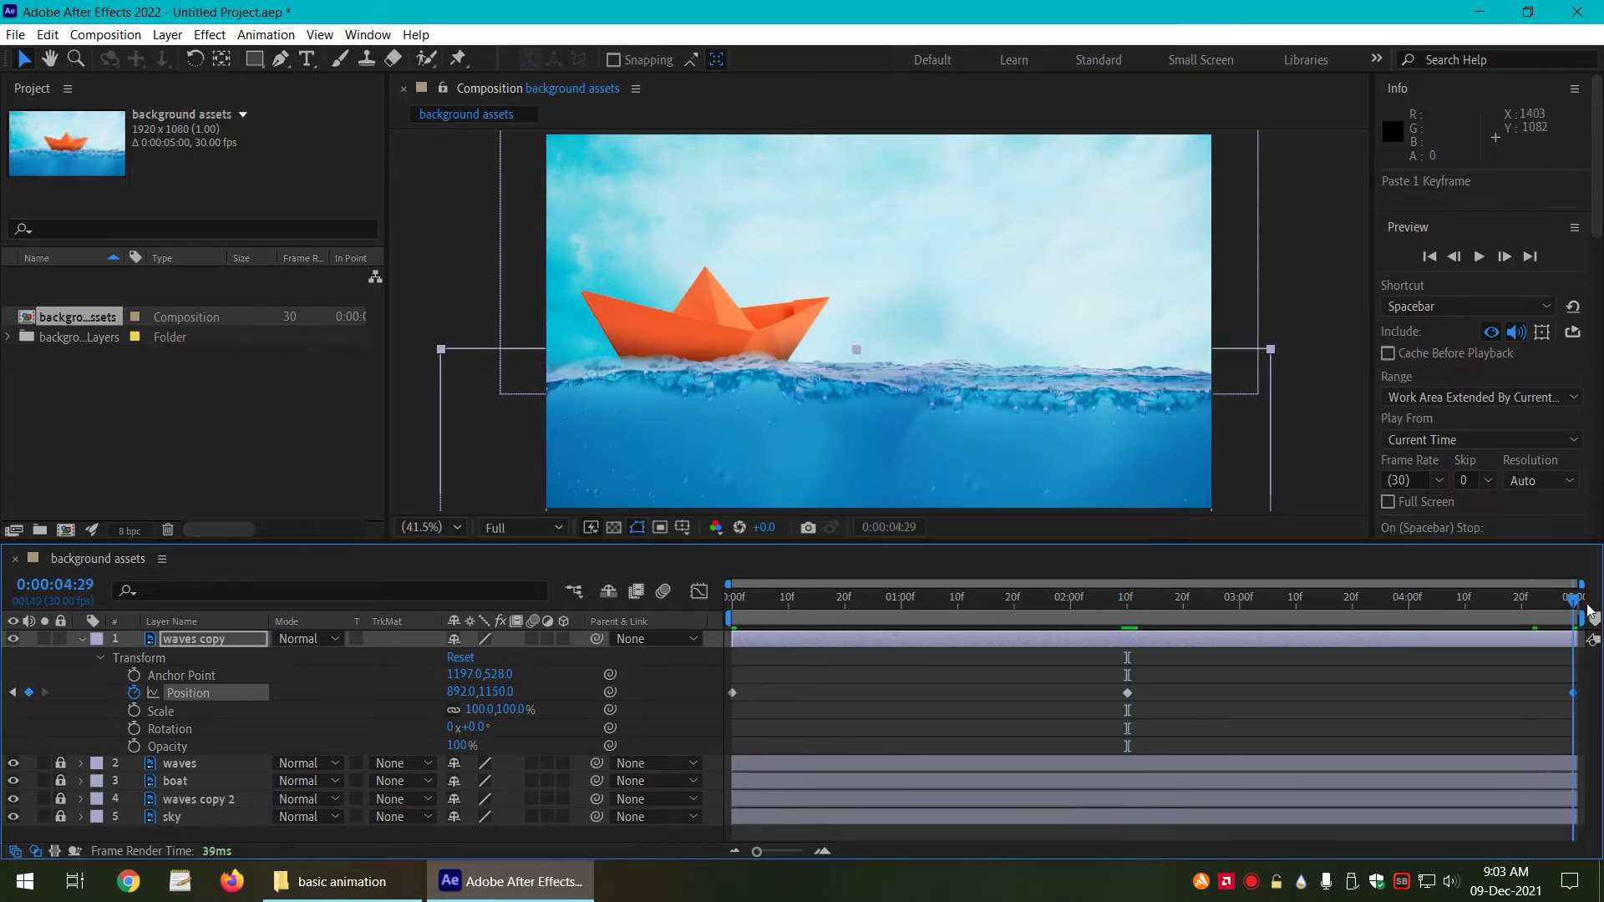
key(space)
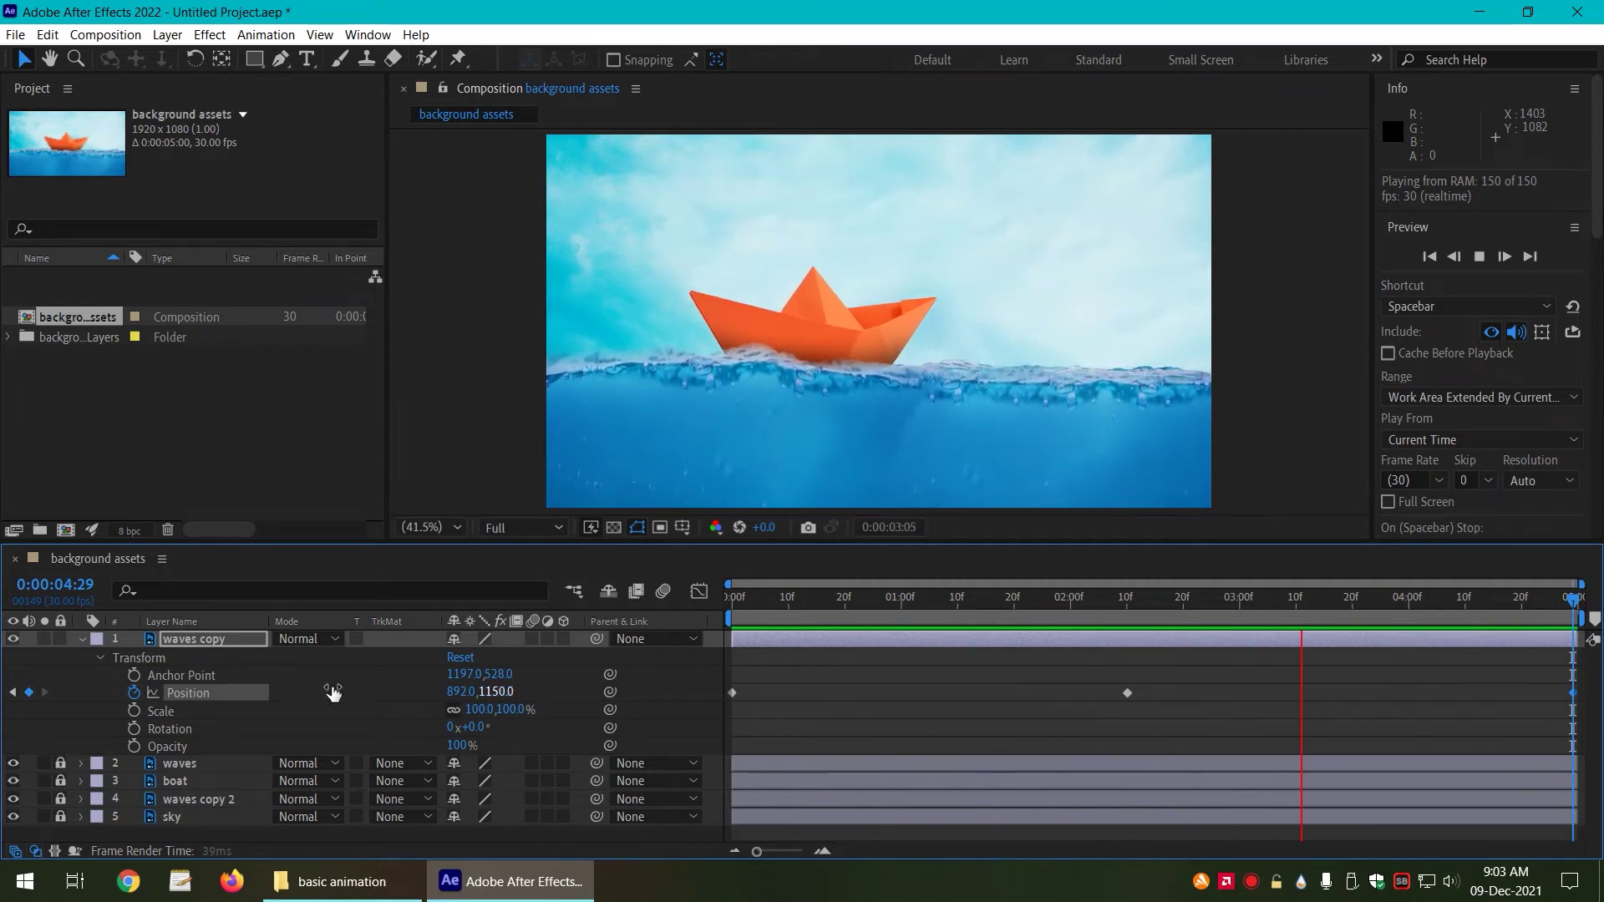
key(space)
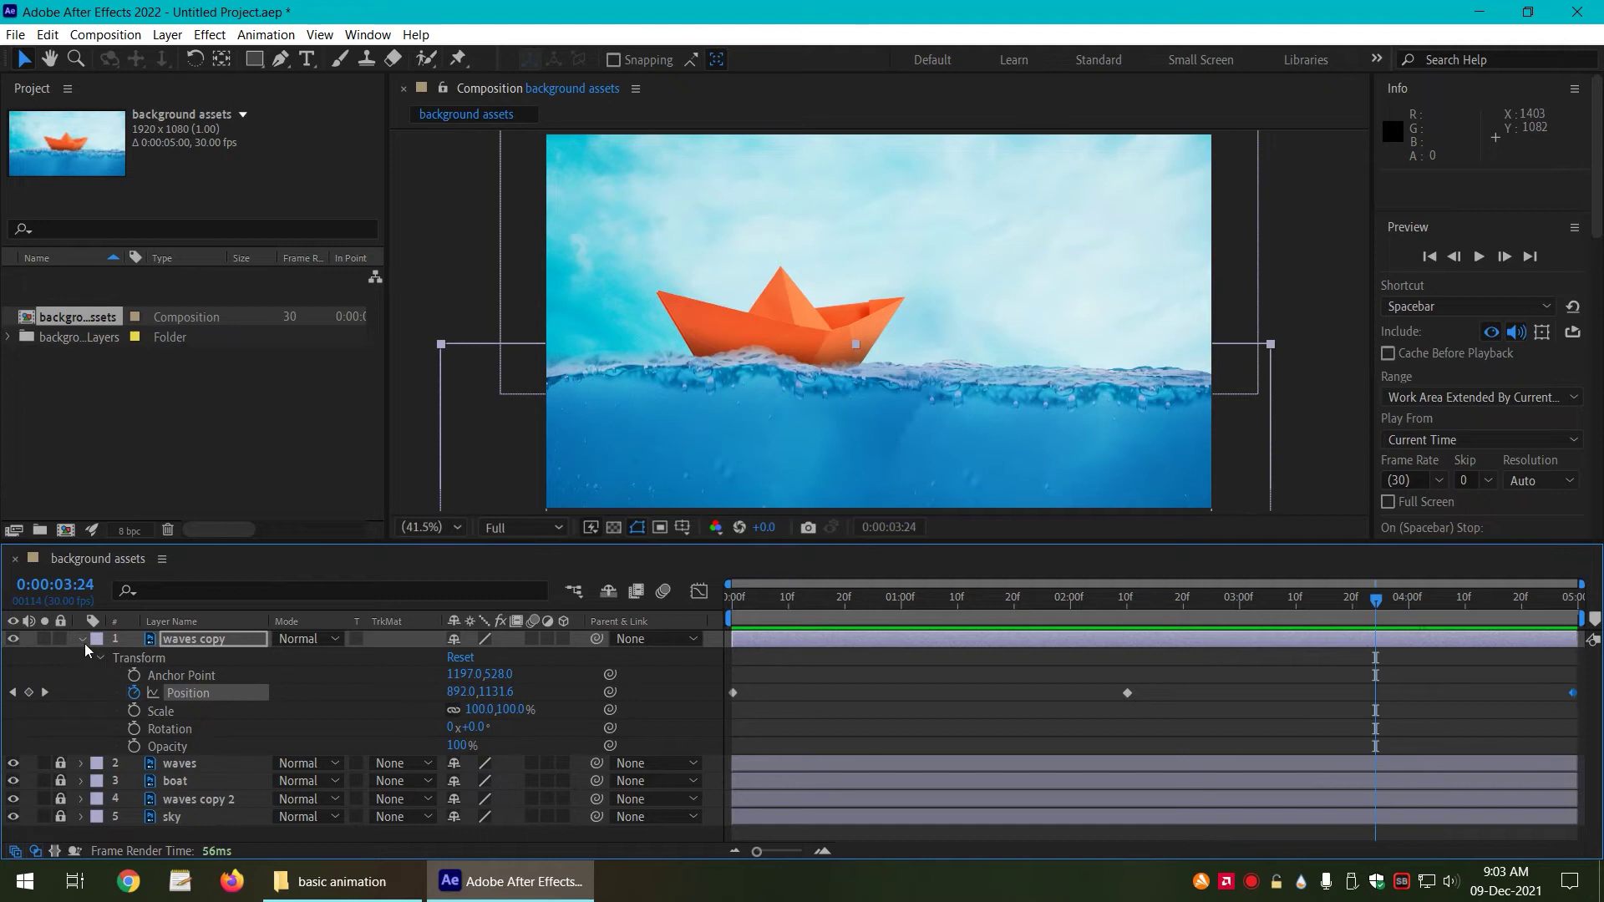
Step: Collapse waves copy, then unlock the waves layer and reveal its Transform properties
click(82, 640)
click(200, 752)
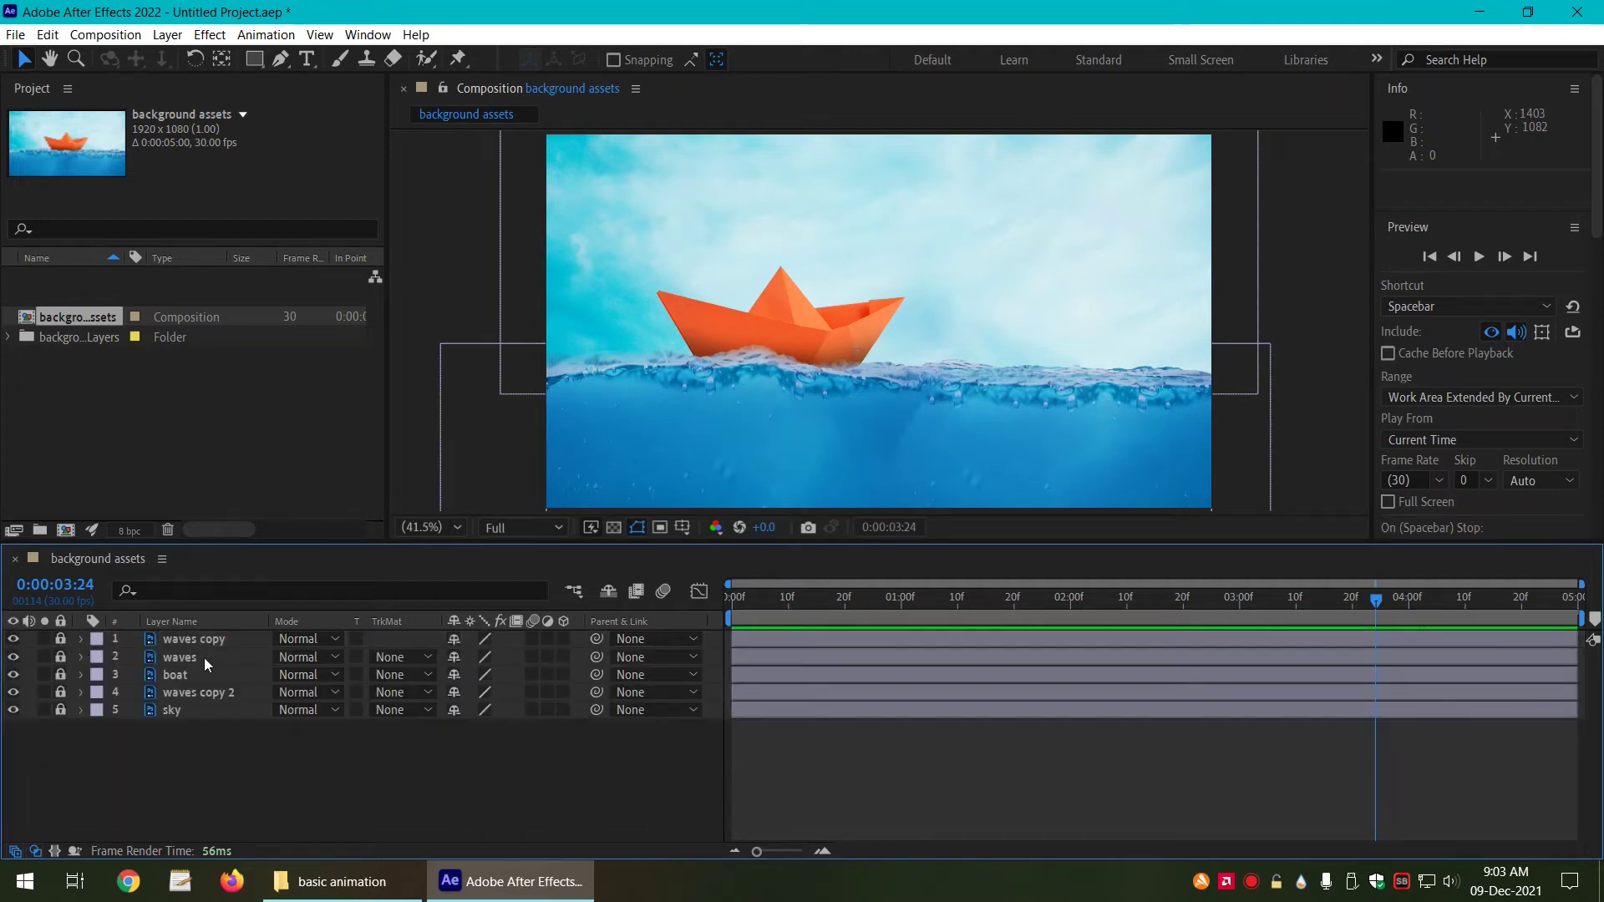
click(60, 657)
click(187, 659)
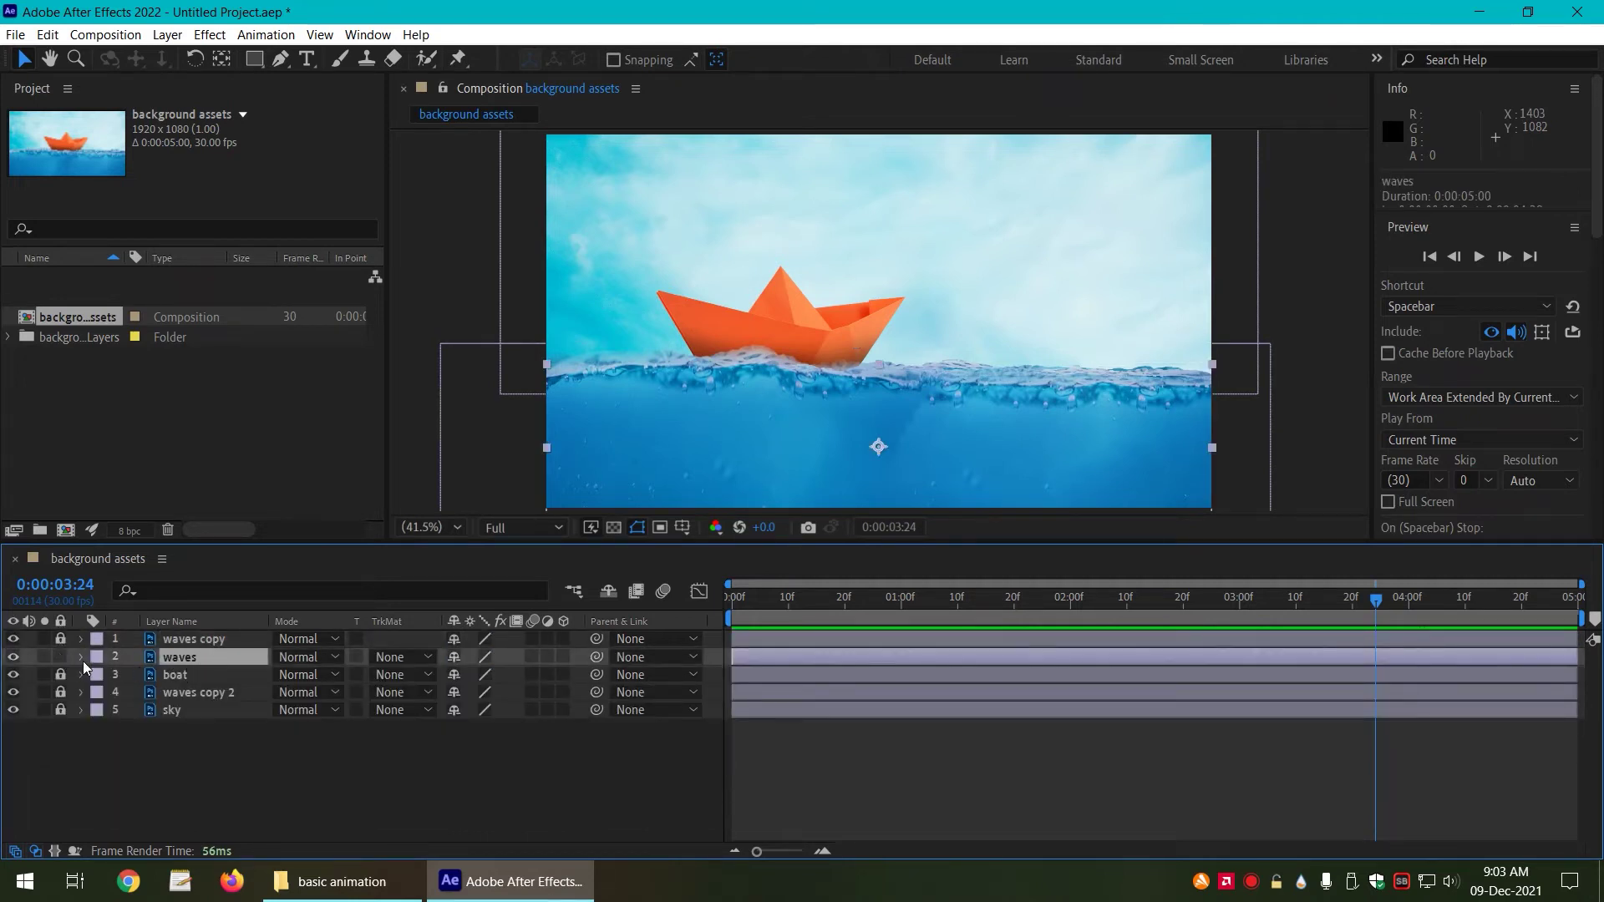
click(81, 658)
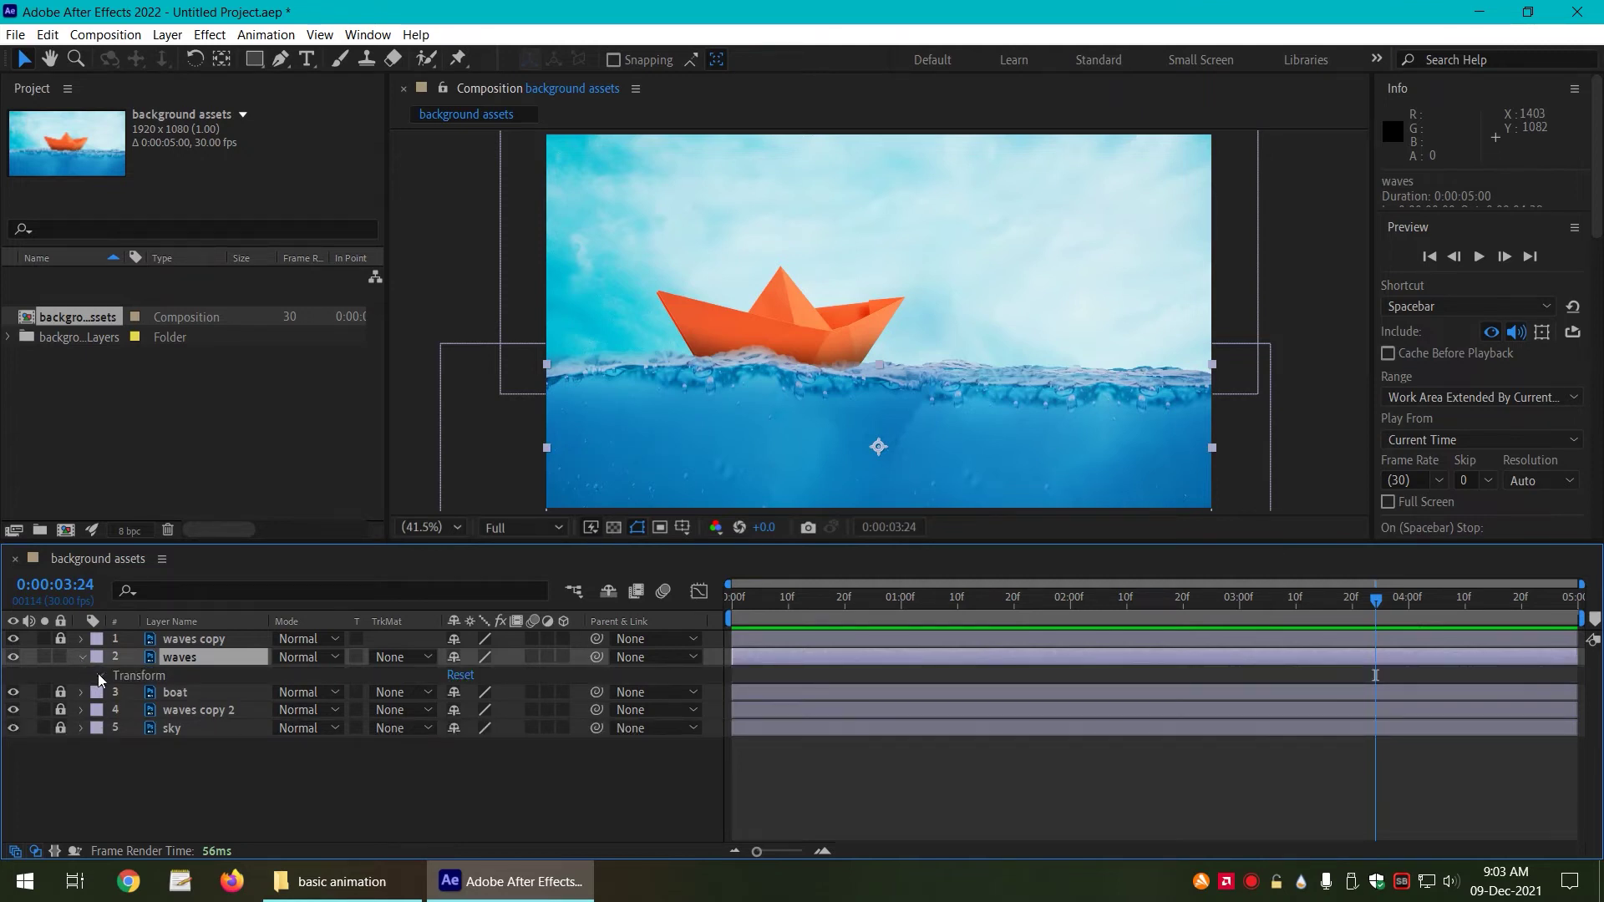
click(96, 675)
Step: Keyframe the waves layer's Position at 0:00 and nudge it up to 866.5 at 3:01
key(Home)
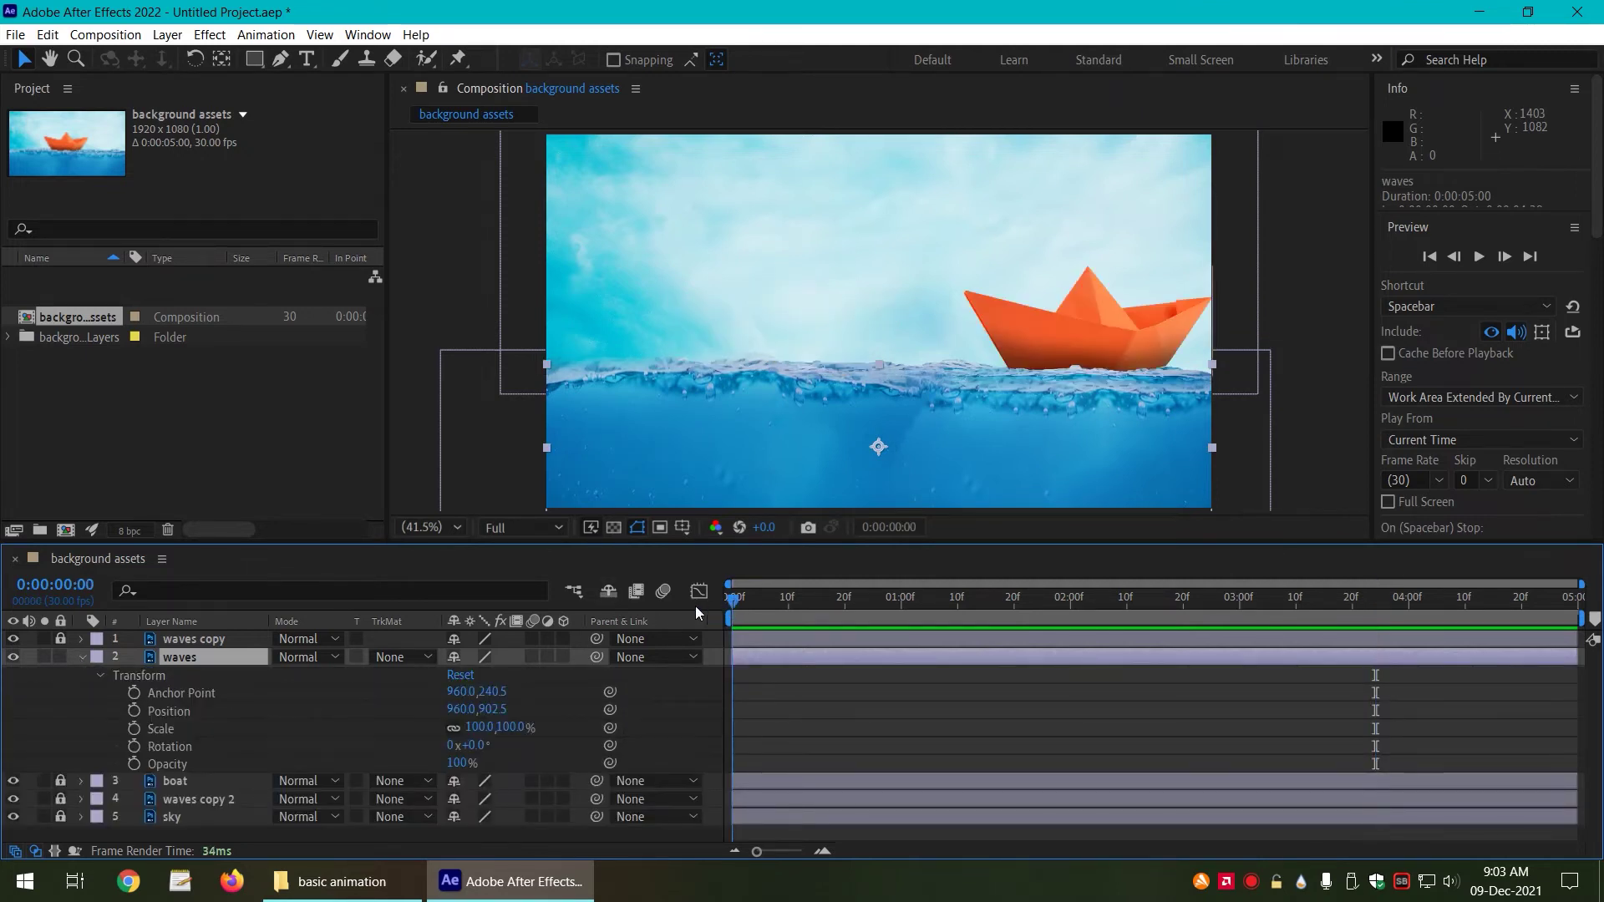
click(135, 712)
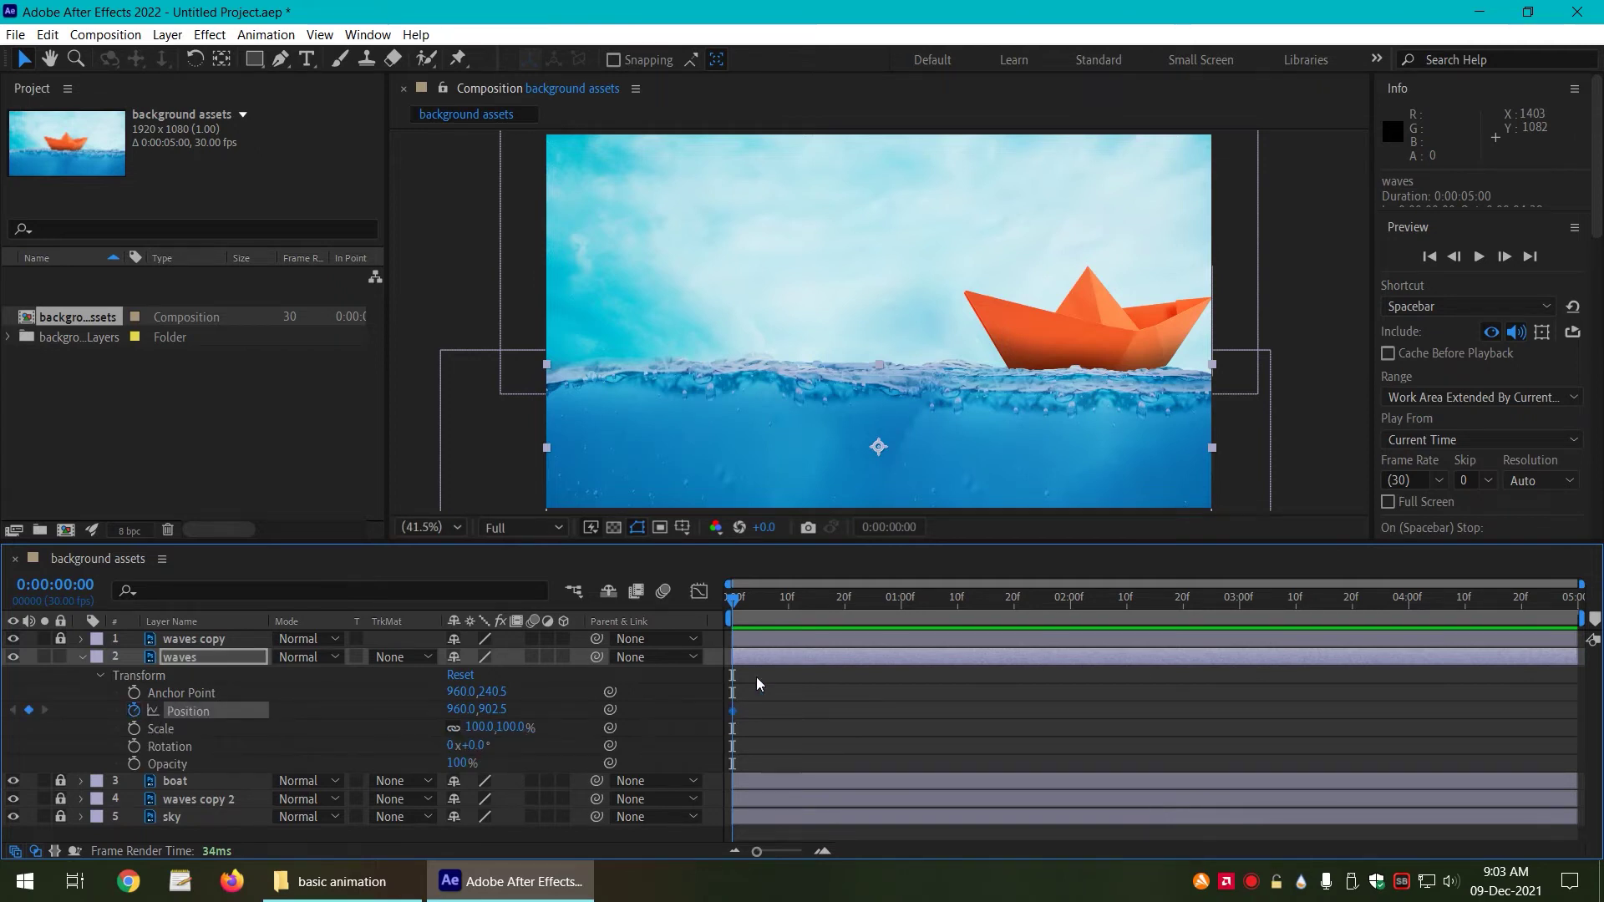
click(1246, 607)
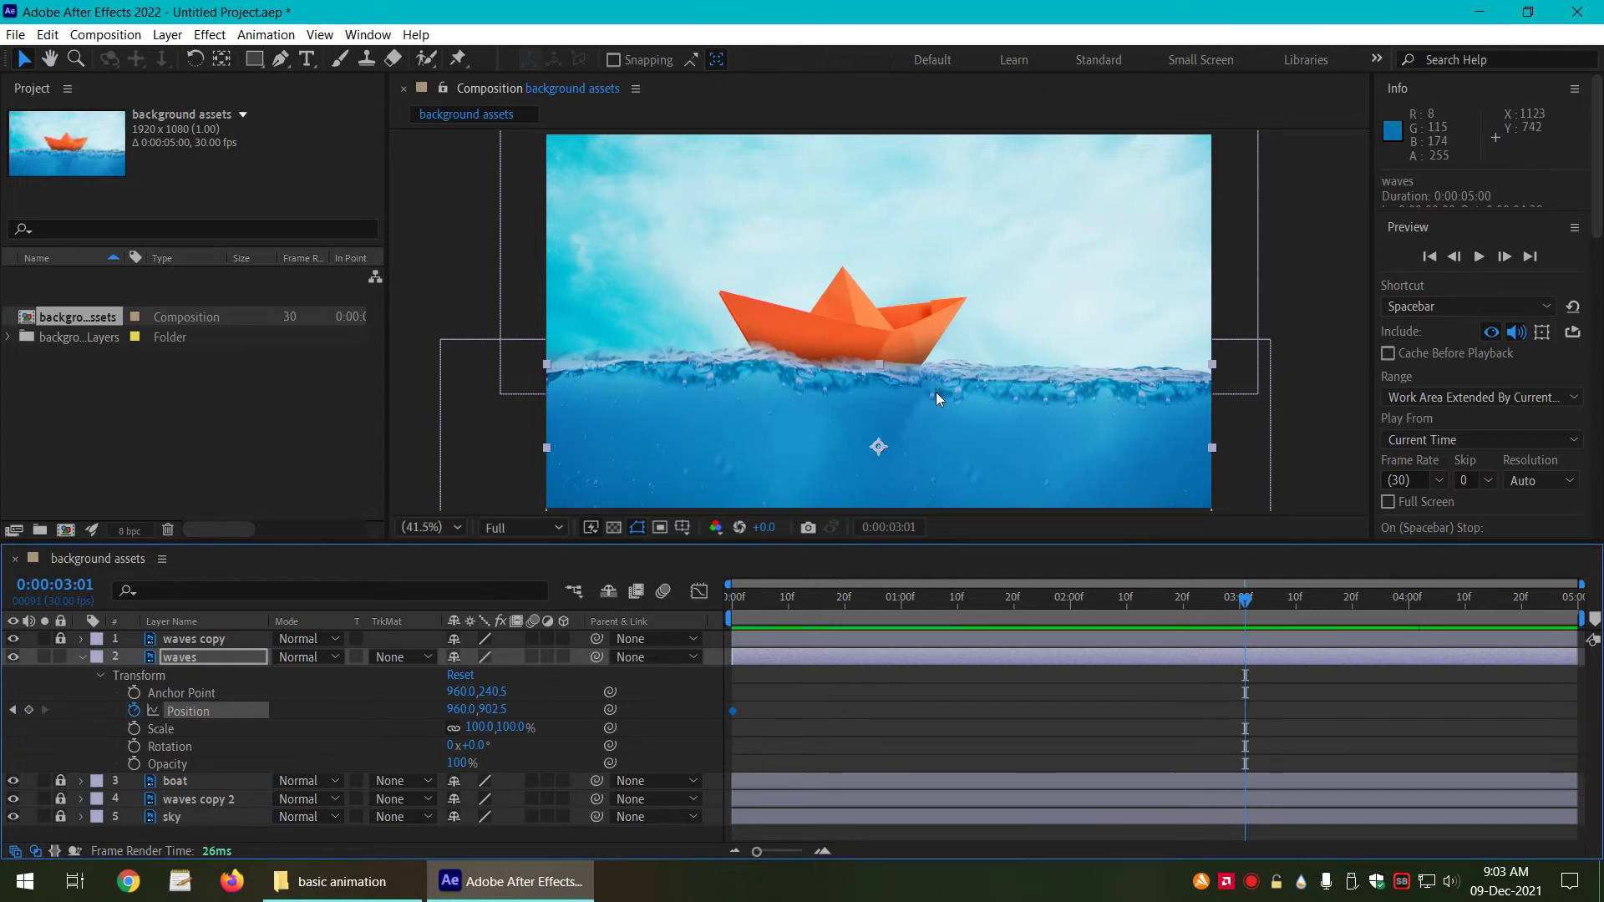
key(shift+Up)
key(shift+Up)
key(Up)
key(Up)
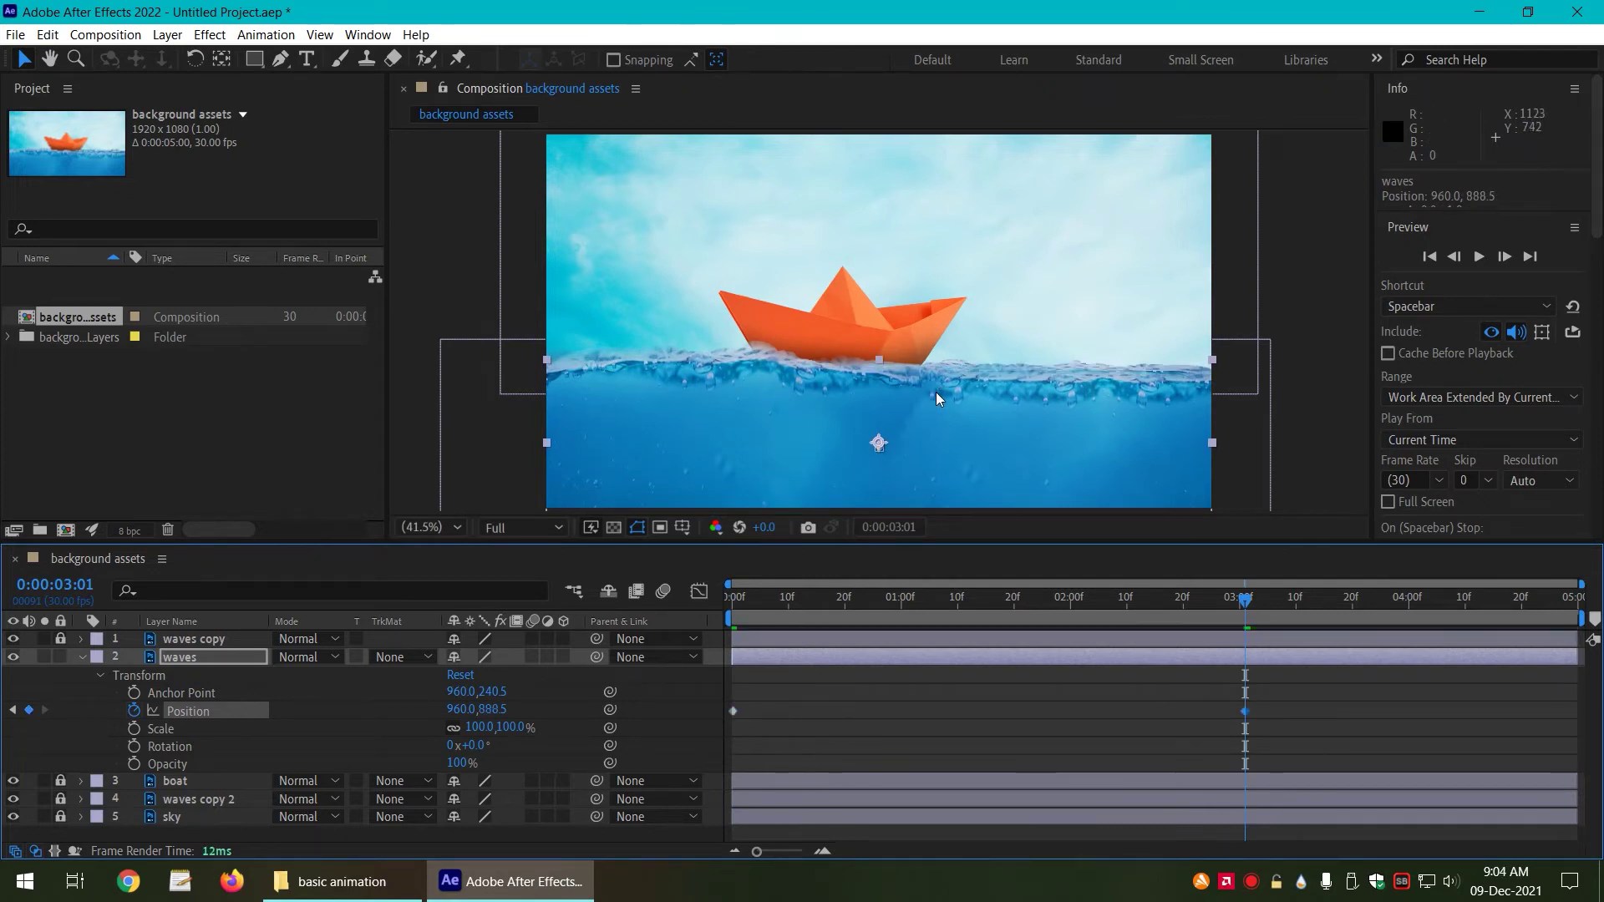
key(shift+Up)
key(Up)
key(Up)
key(Up)
key(Up)
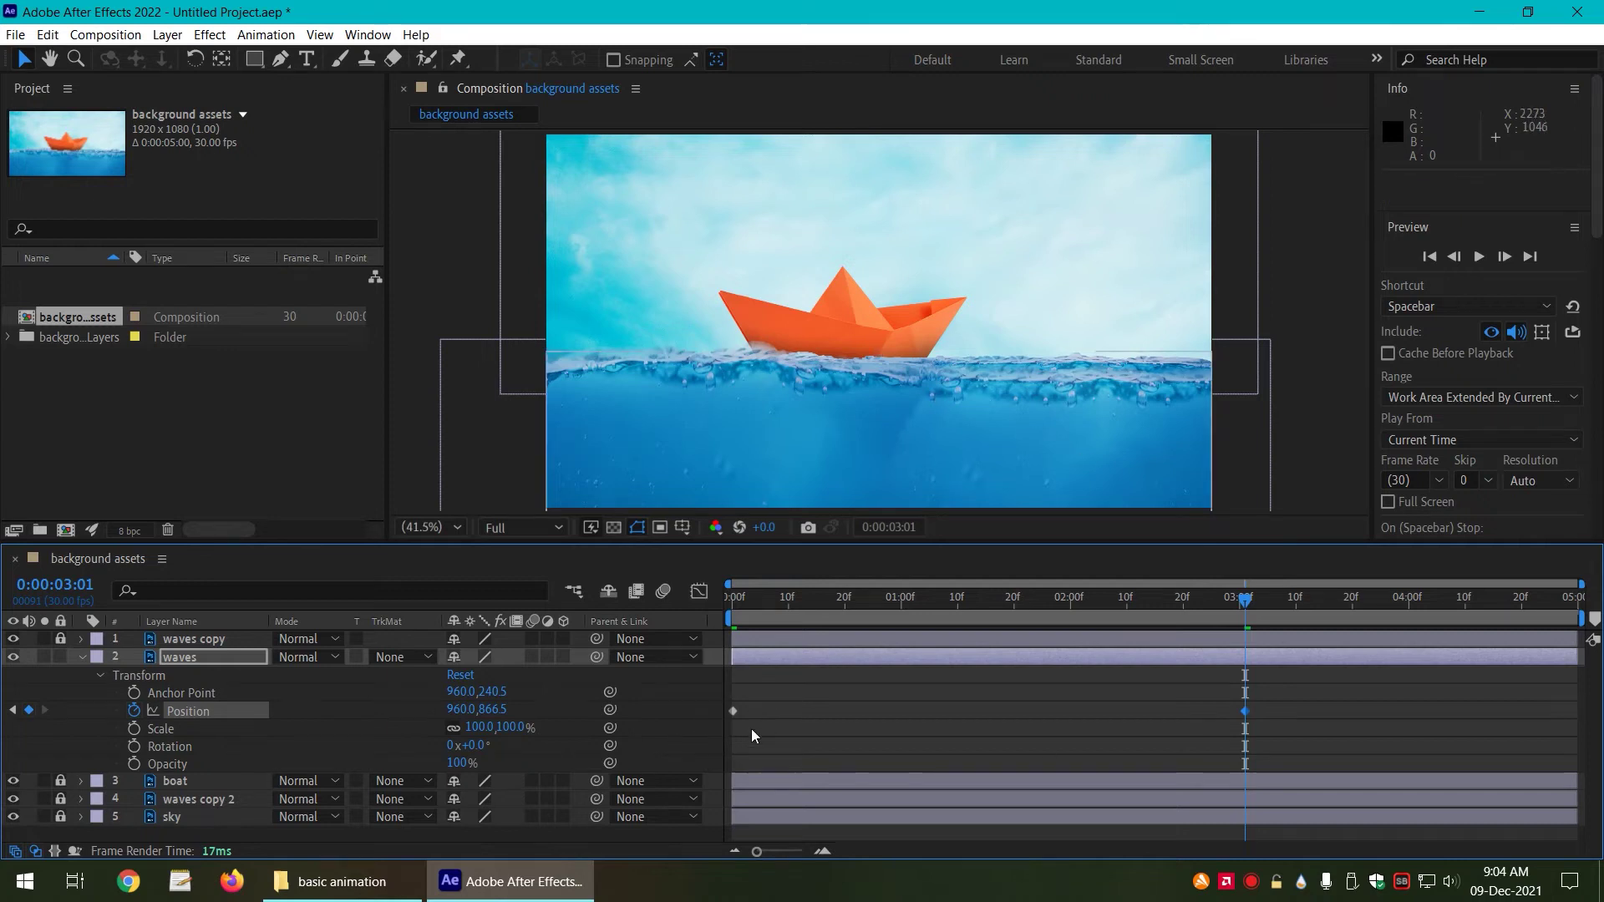
Step: Copy the starting waves Position keyframe to 4:29 and preview the animation
drag(786, 696, 715, 741)
key(ctrl+c)
click(1565, 604)
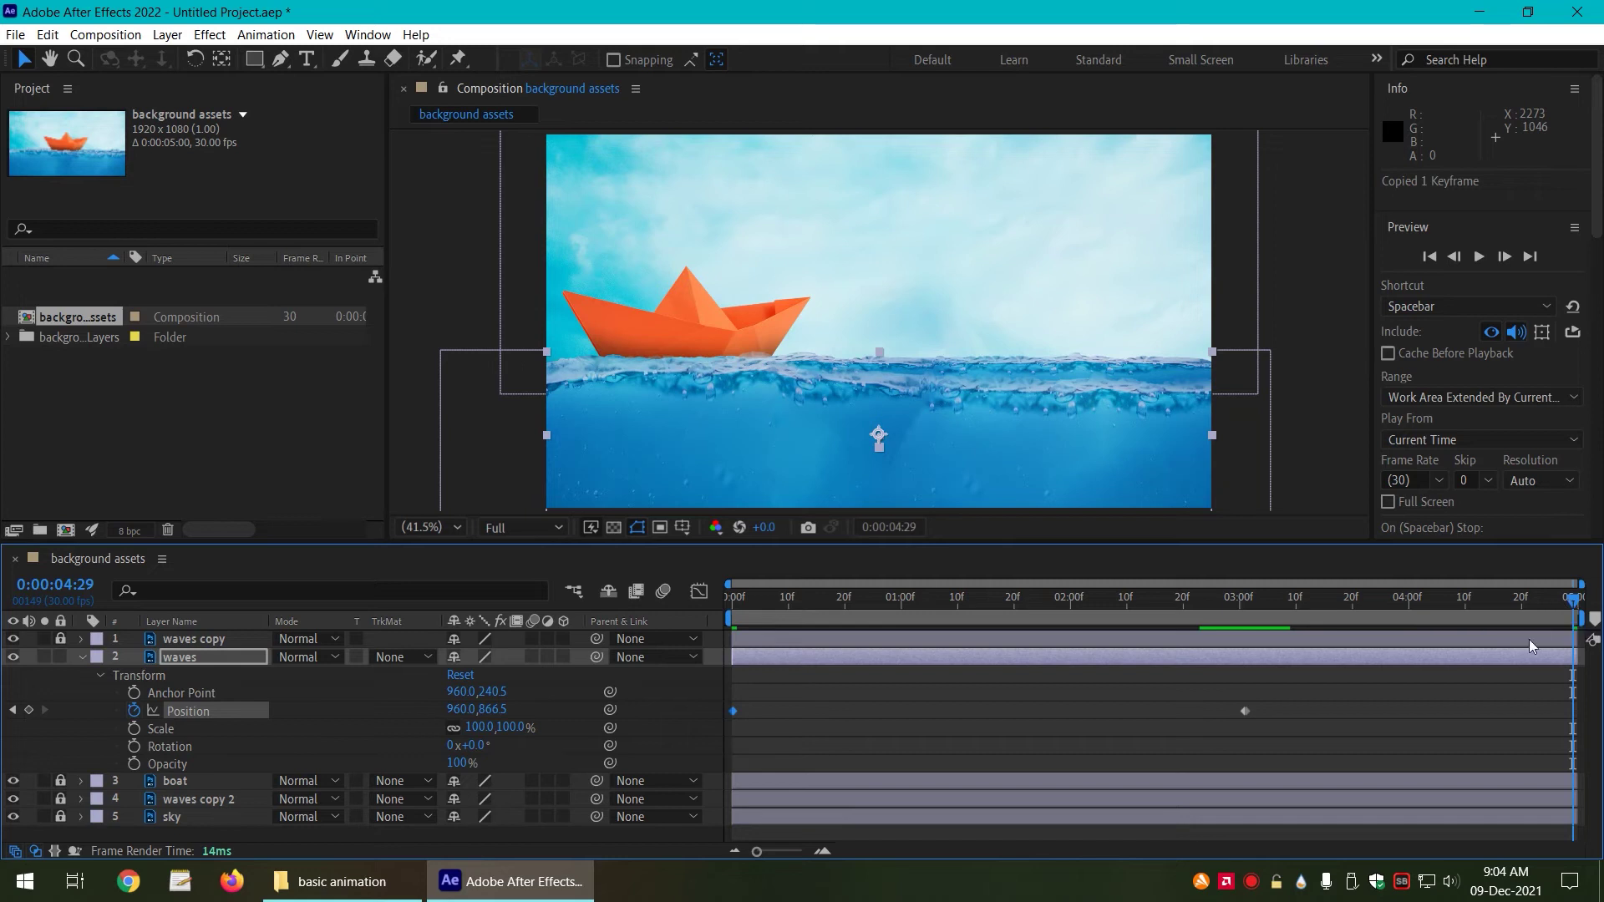
key(ctrl+v)
drag(753, 607, 690, 609)
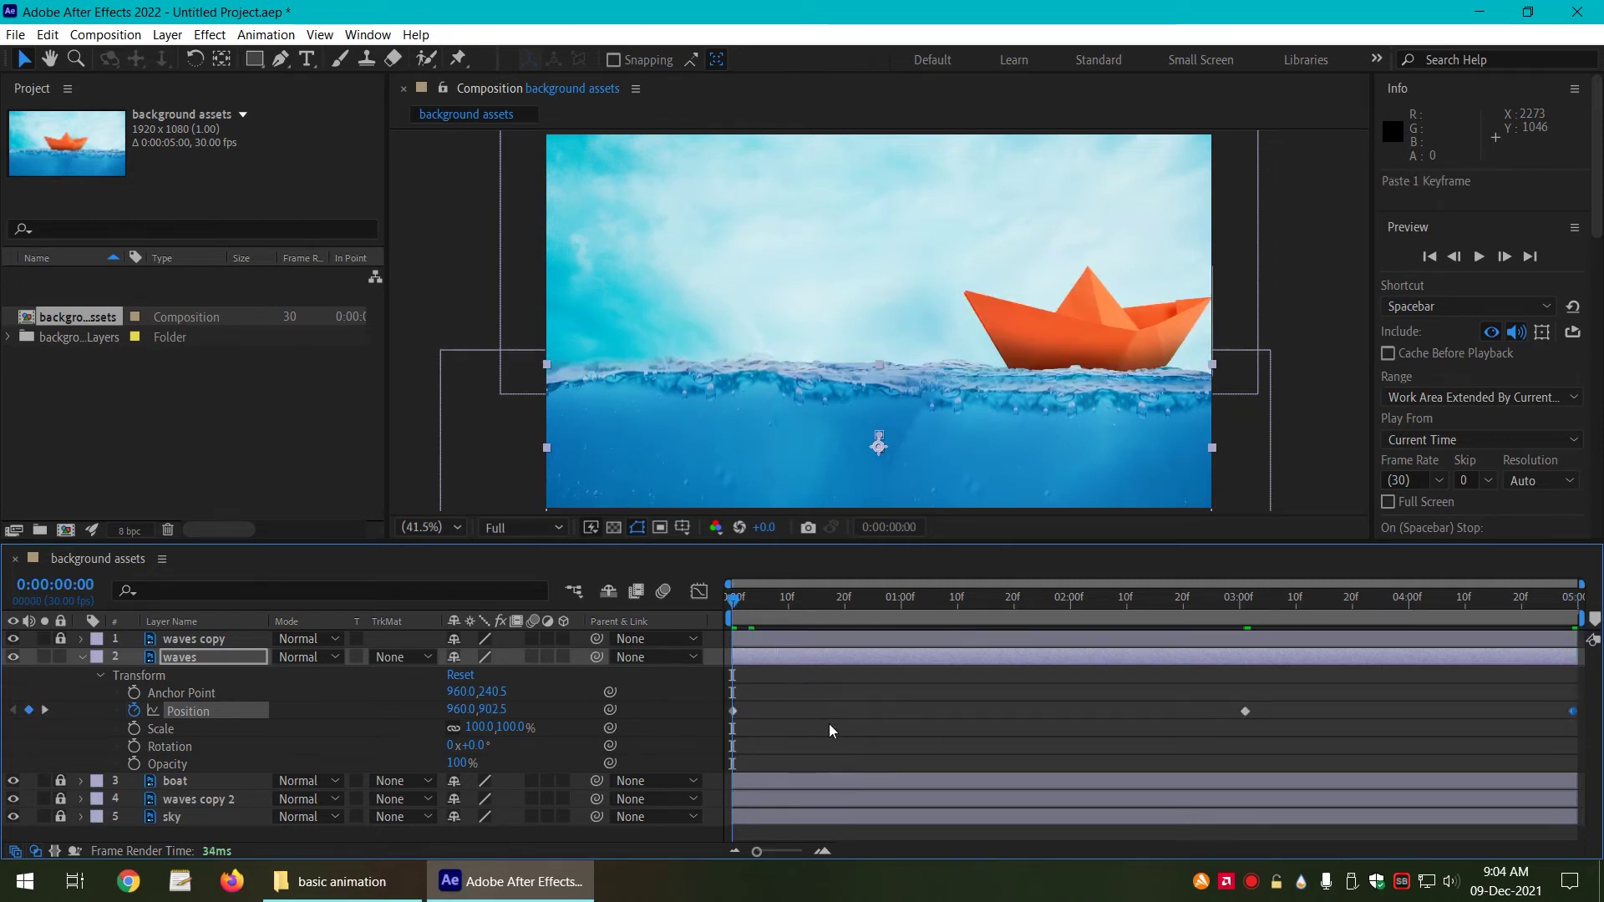
key(space)
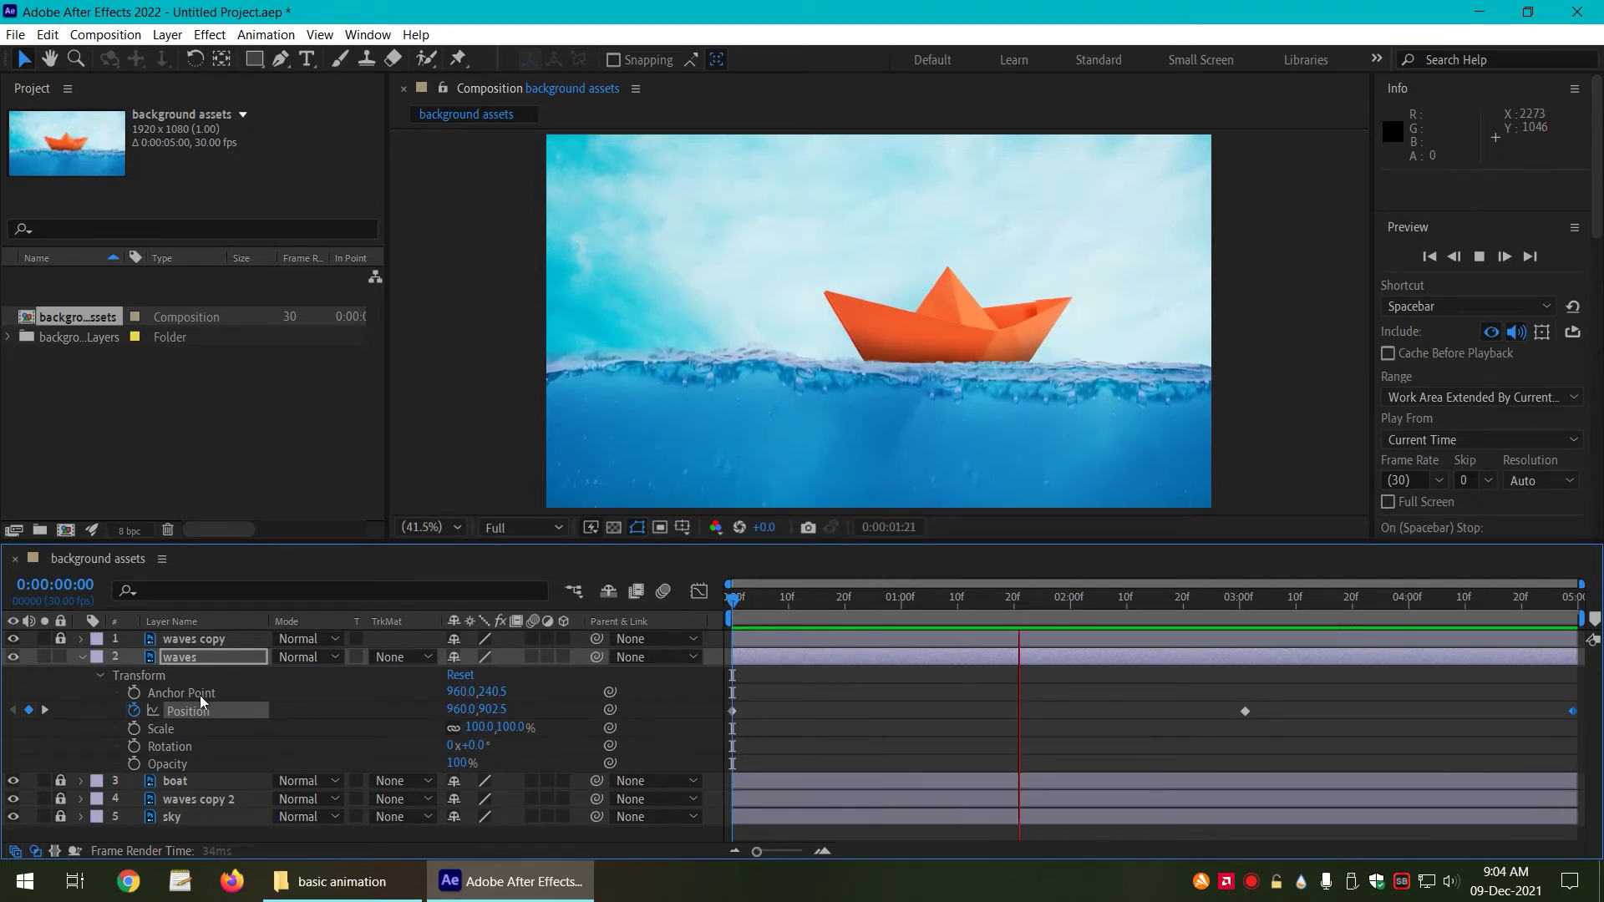
Step: Stop the preview, collapse the waves layer, and reveal waves copy 2's Transform properties
key(space)
click(81, 656)
key(F2)
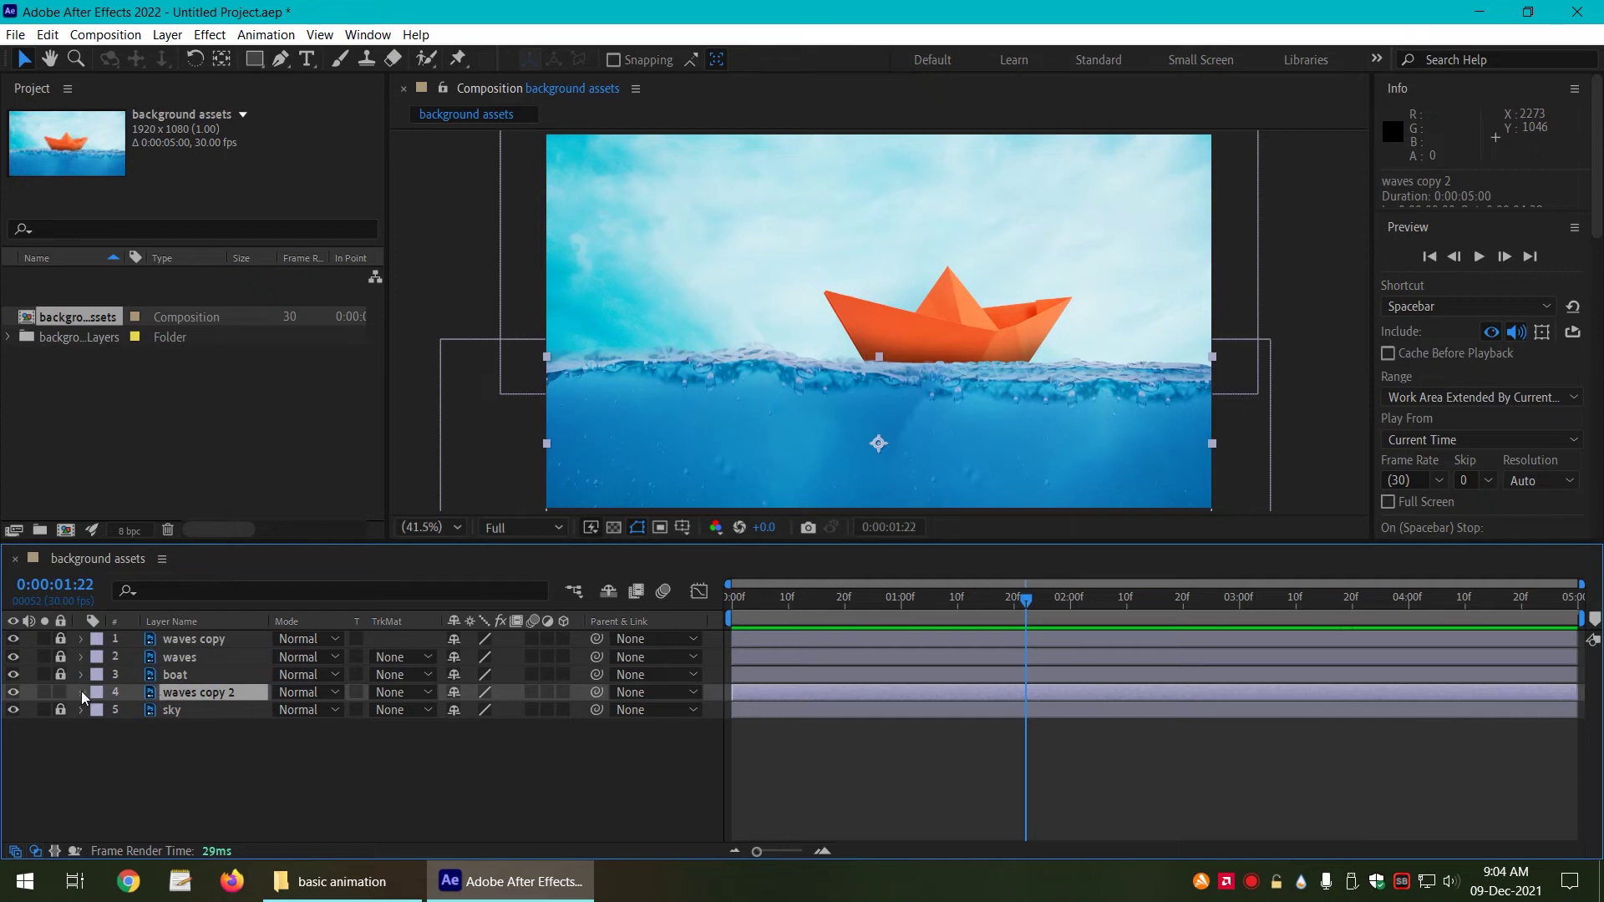
click(82, 692)
click(99, 712)
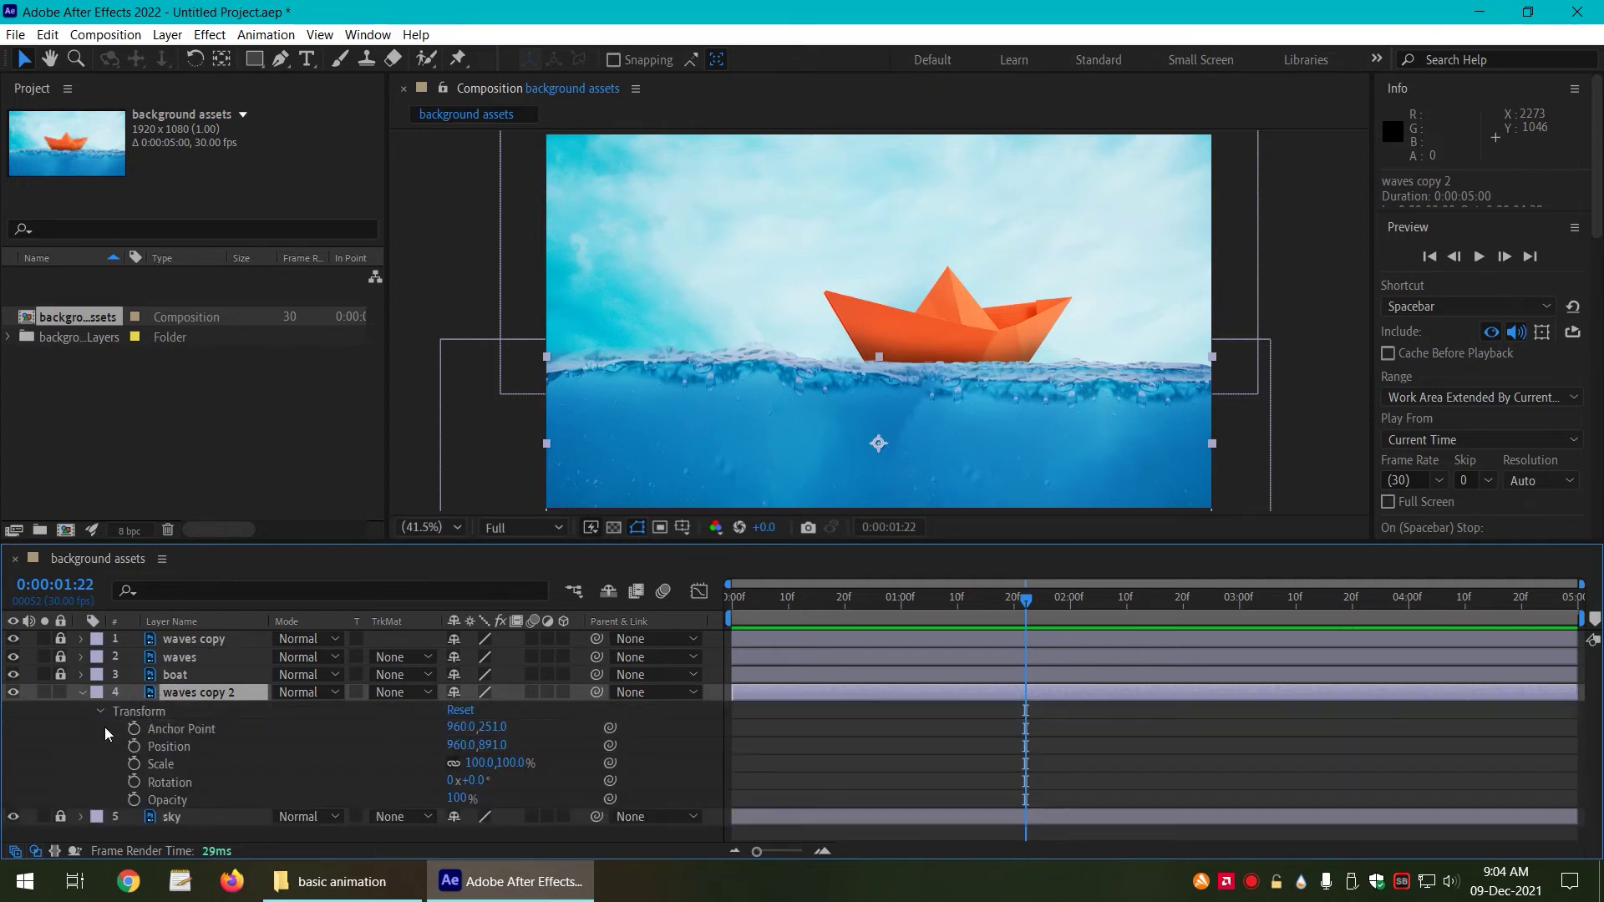
Step: Keyframe waves copy 2's Position at 0:00 and lift it to 960.0, 825.9 at 1:08
click(736, 599)
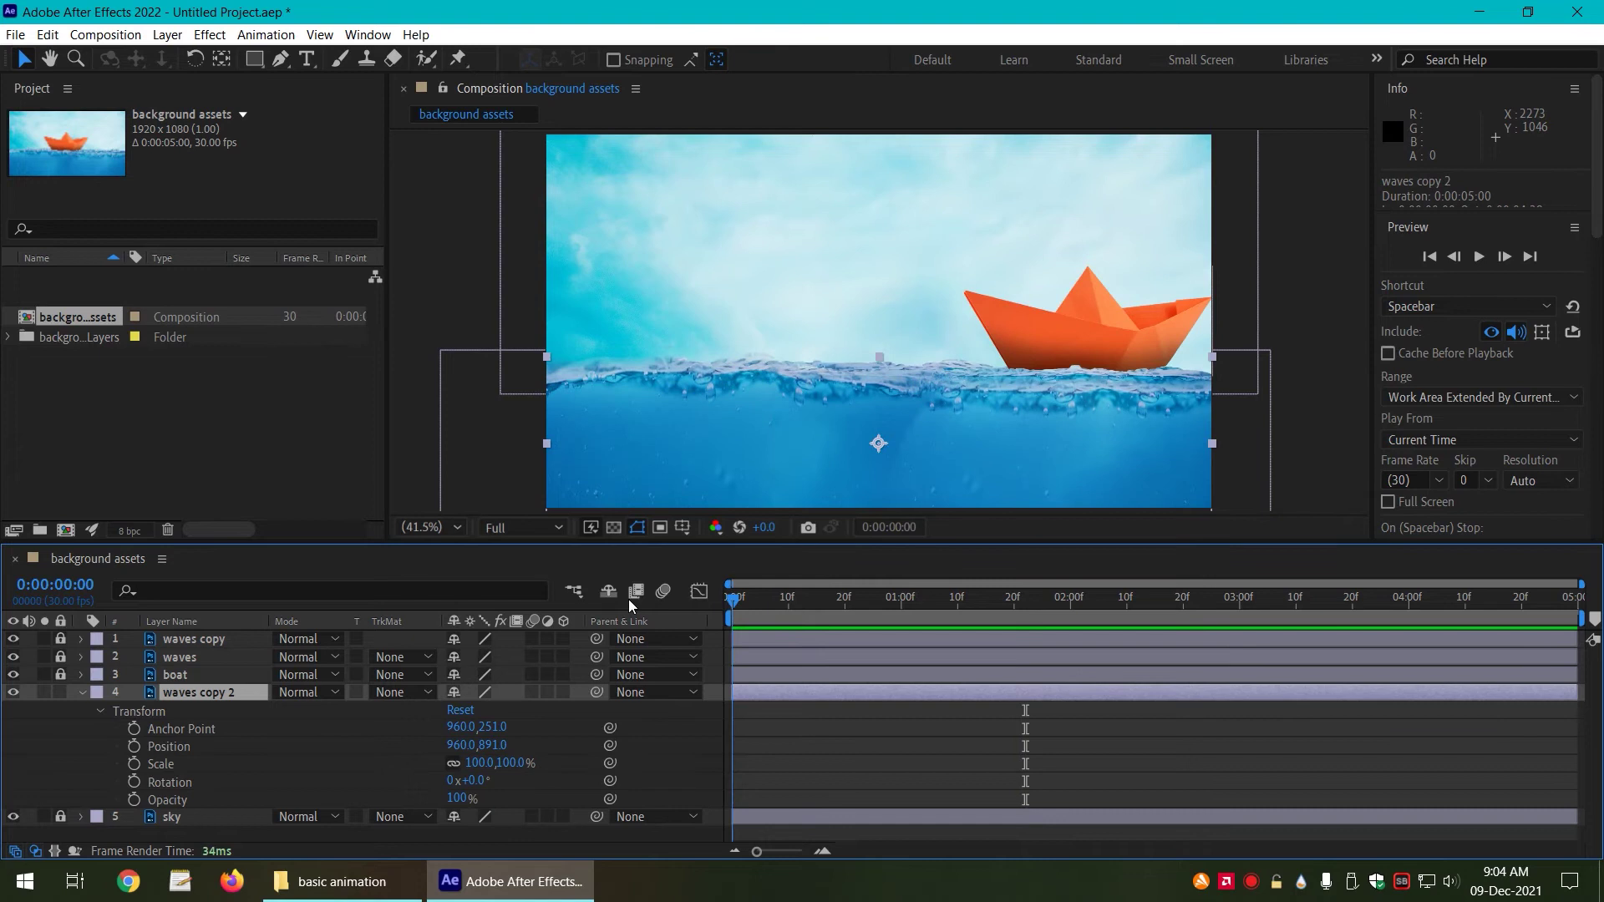
click(135, 746)
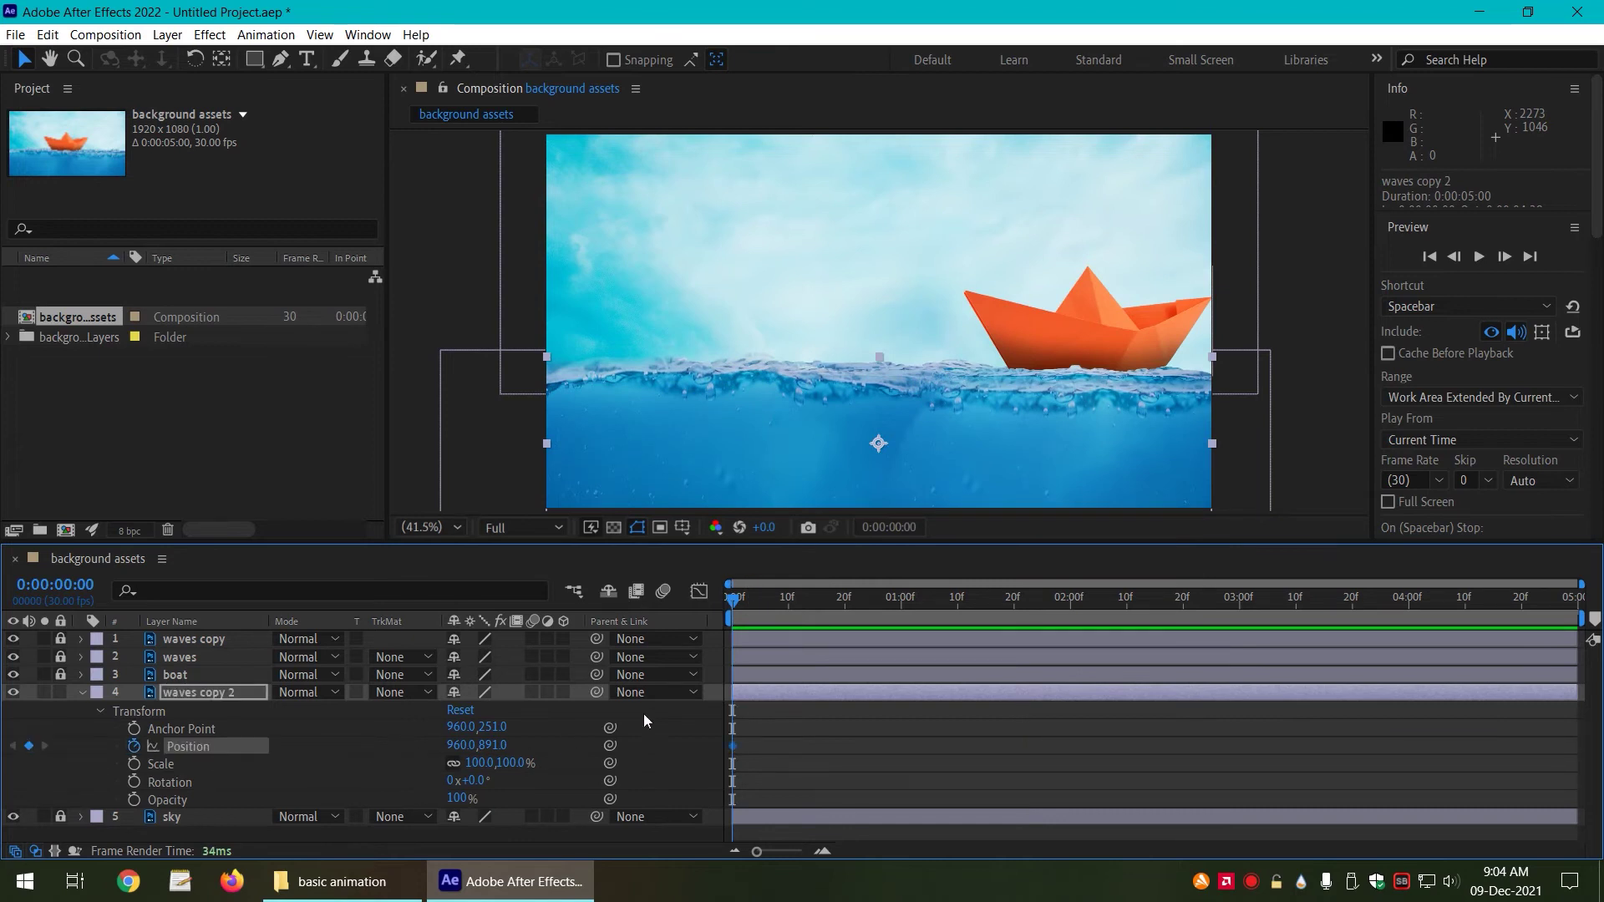
click(946, 595)
drag(930, 434, 929, 413)
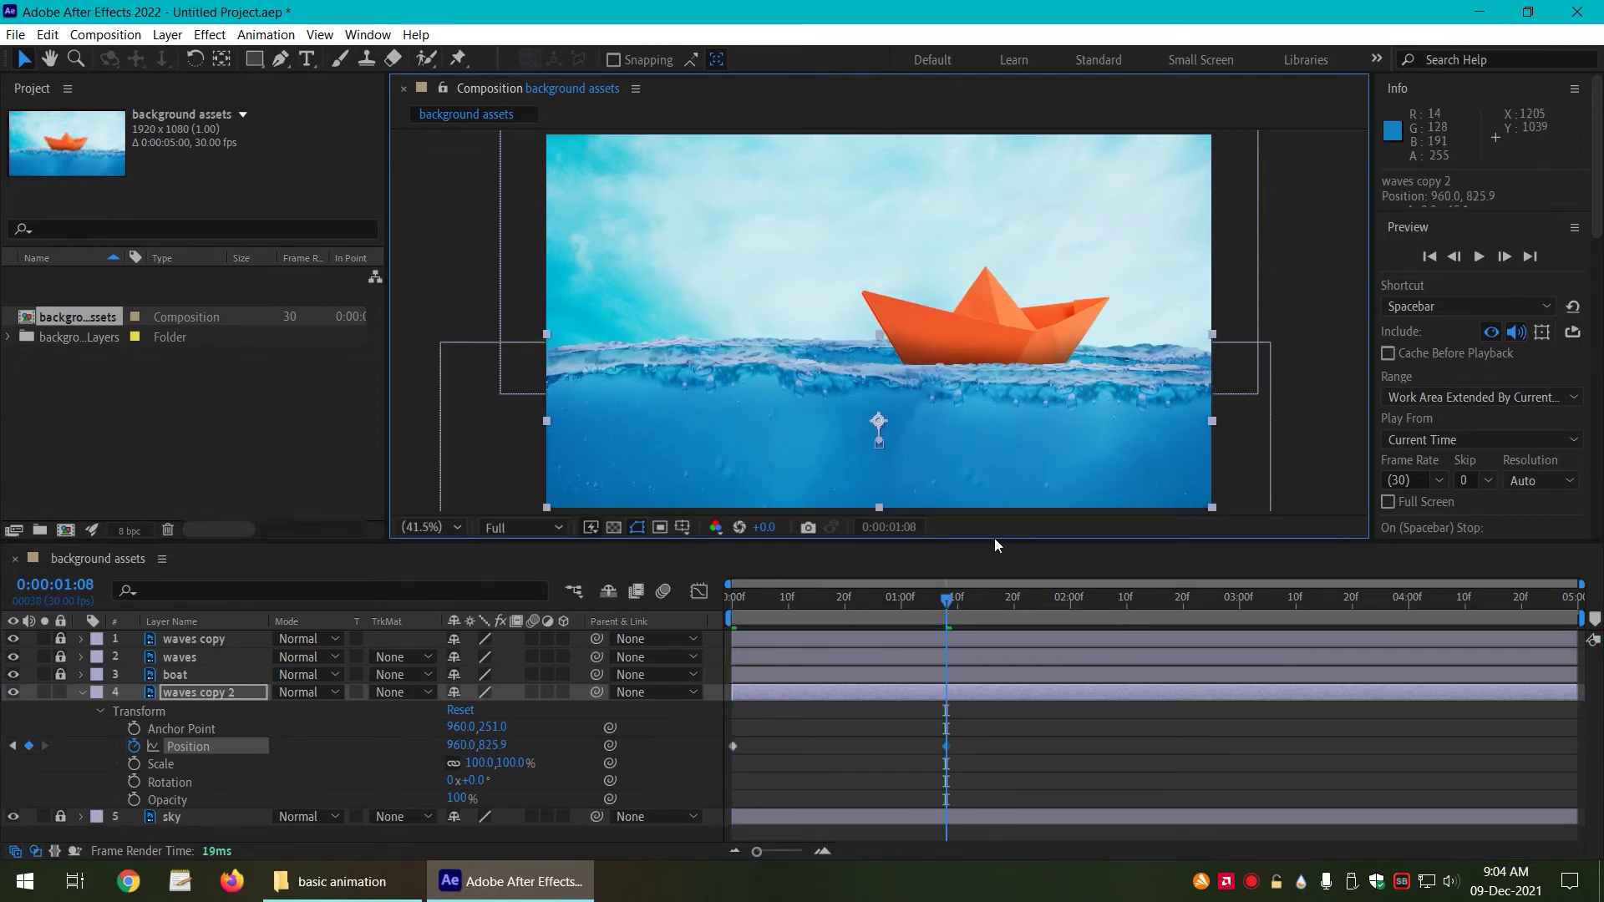
Step: Copy waves copy 2's starting Position keyframe to 4:29 so it ends at 960.0, 891.0
drag(1518, 601, 1584, 602)
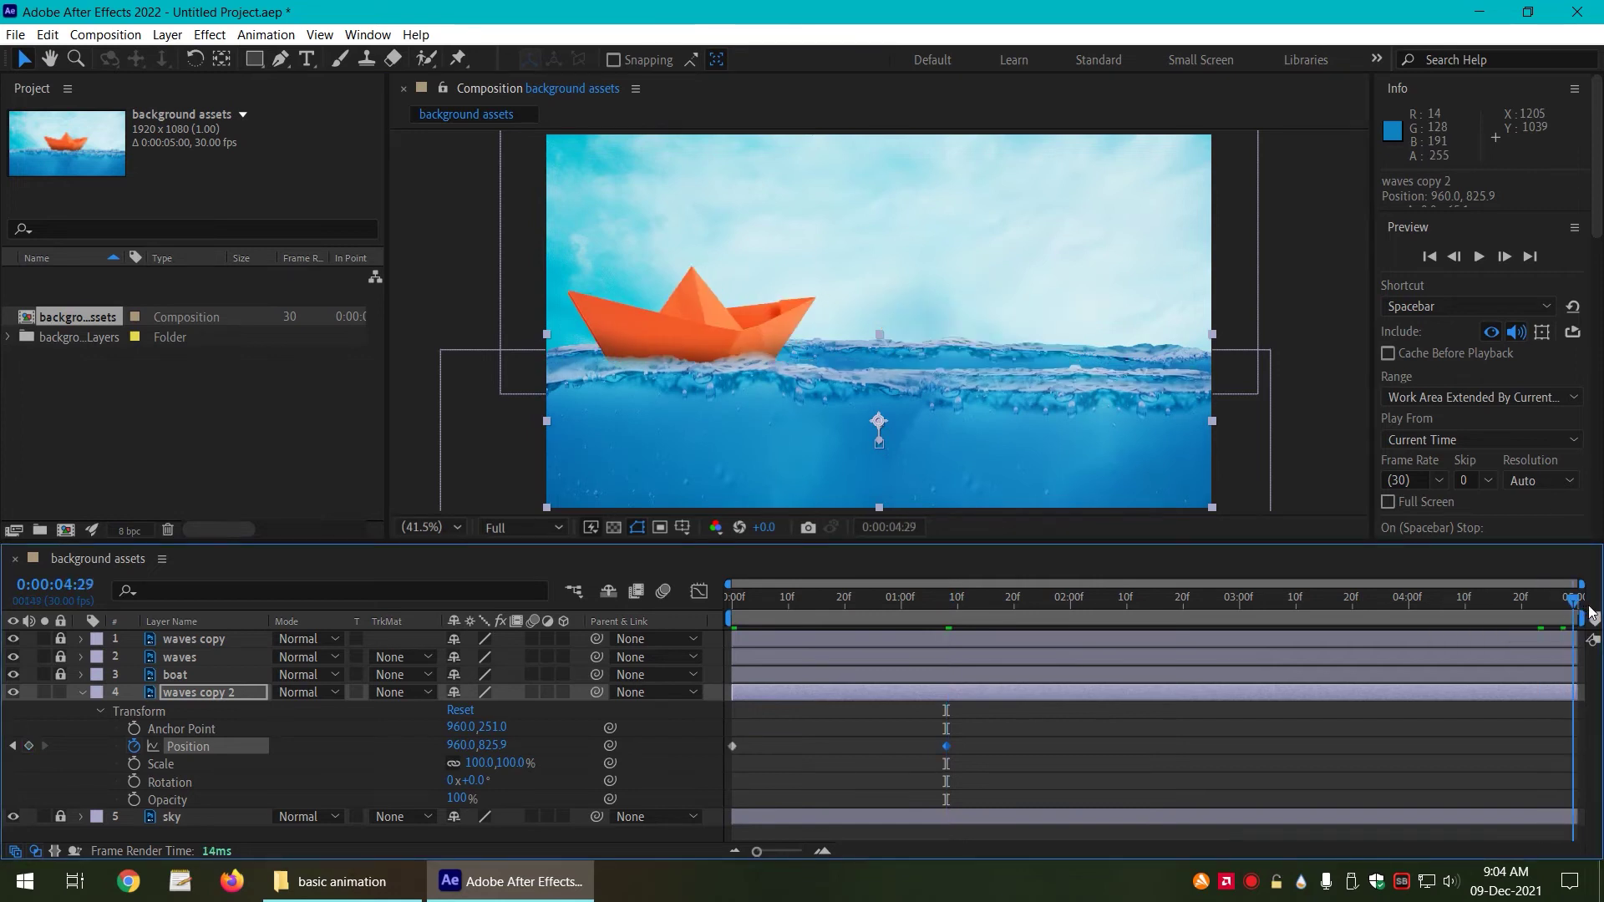
click(730, 759)
drag(729, 759, 735, 755)
key(ctrl+c)
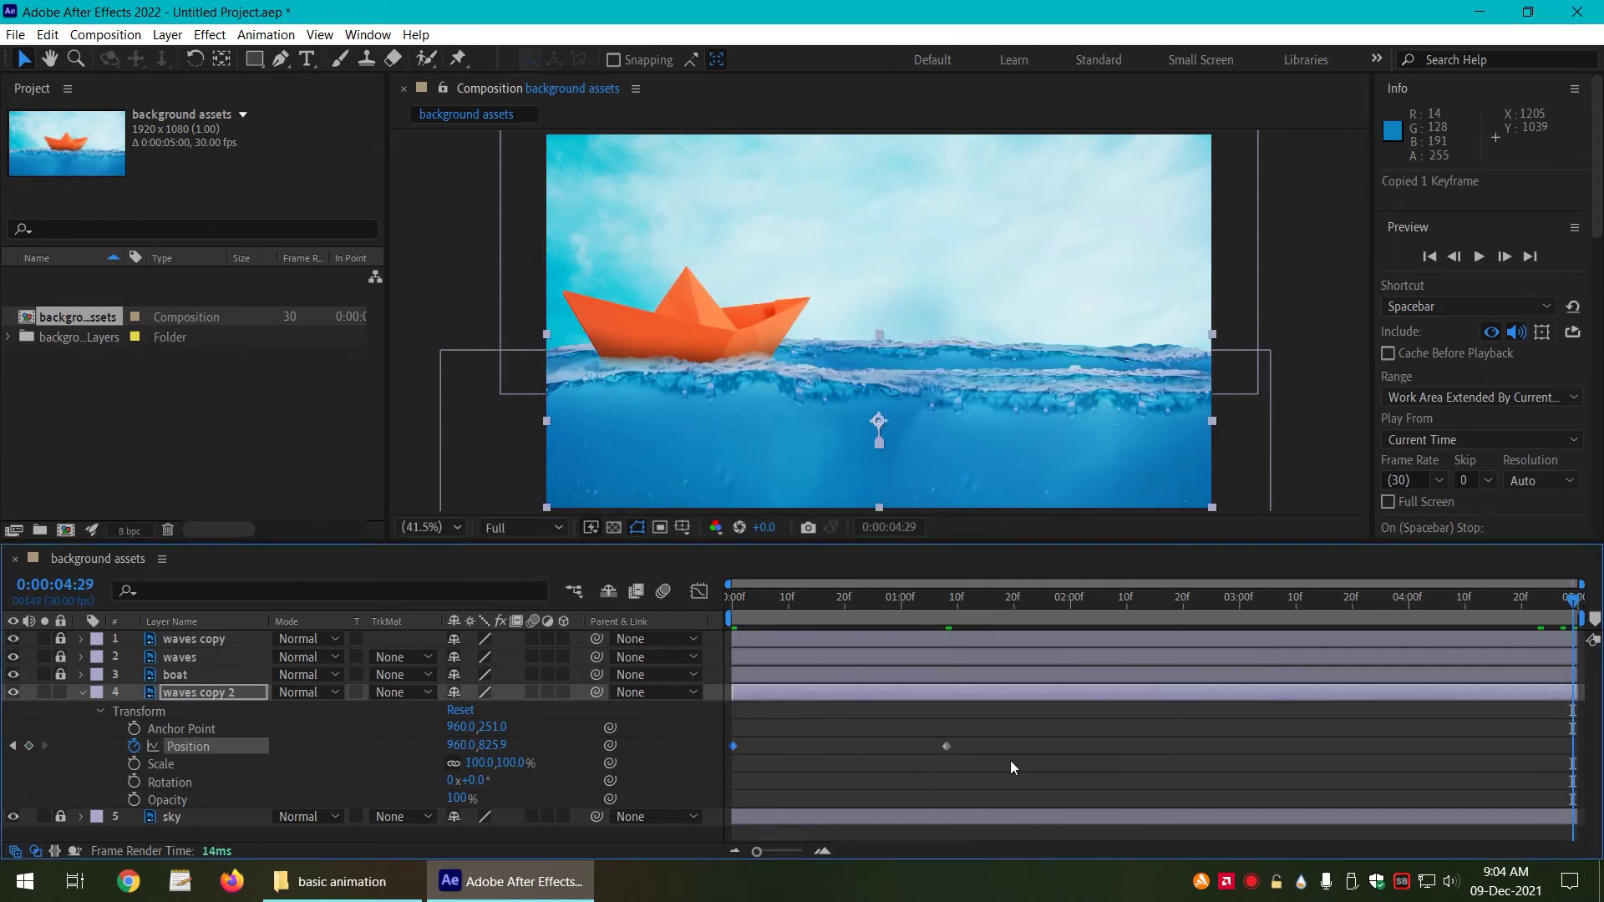
key(ctrl+v)
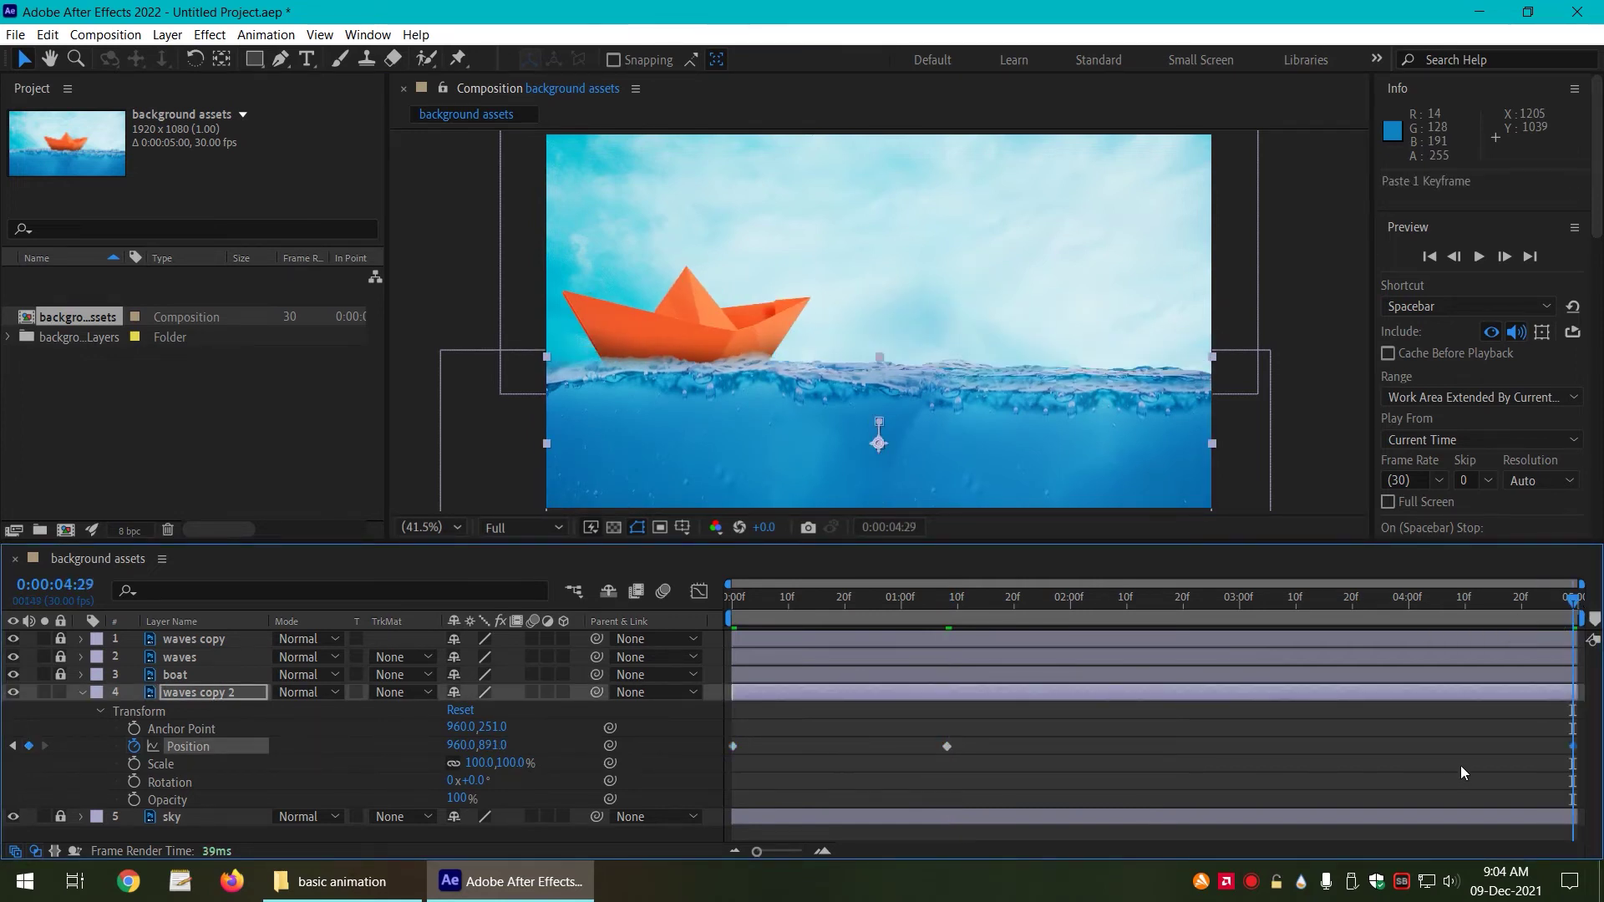
click(47, 36)
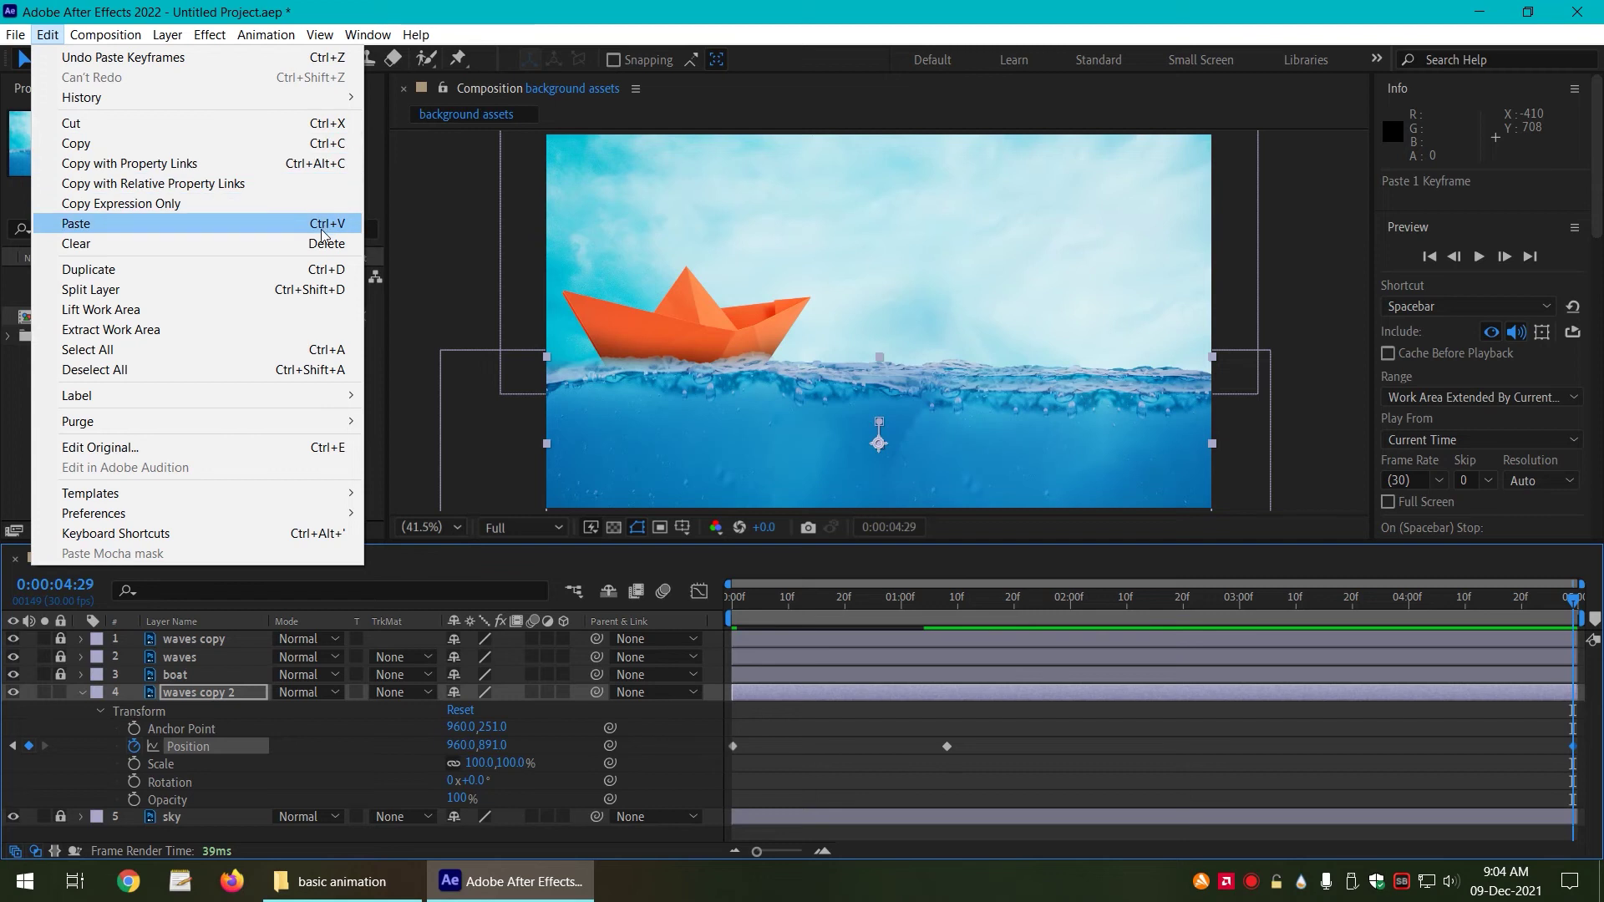
click(979, 135)
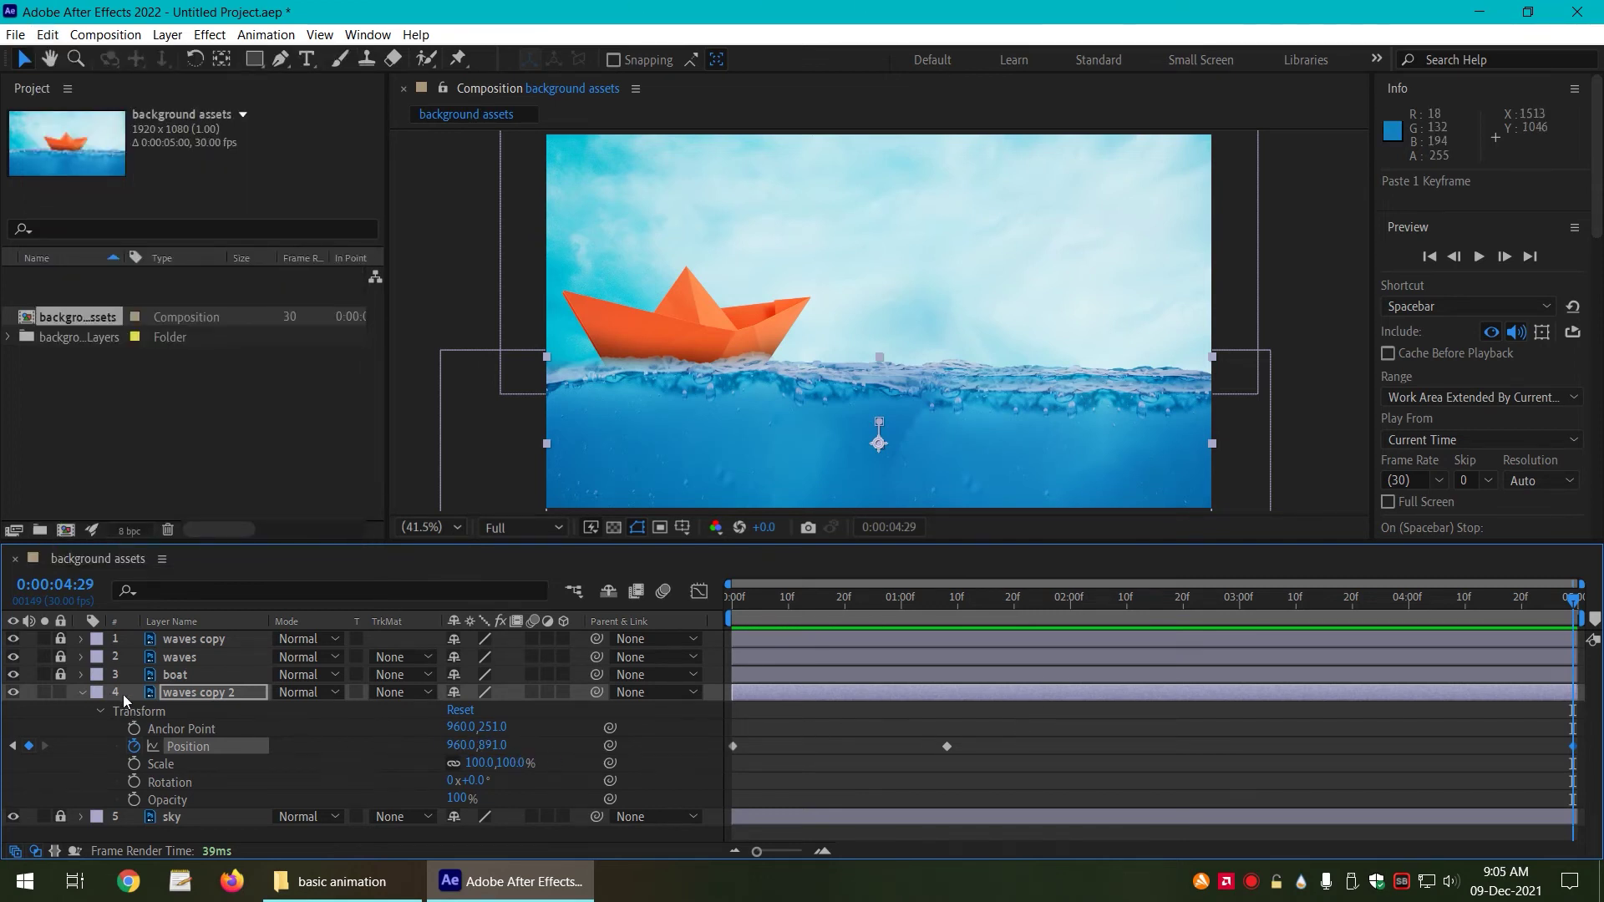
Step: Unlock waves copy 2 and show only its Position keyframes at 0:00, 1:08 and 4:29
click(79, 693)
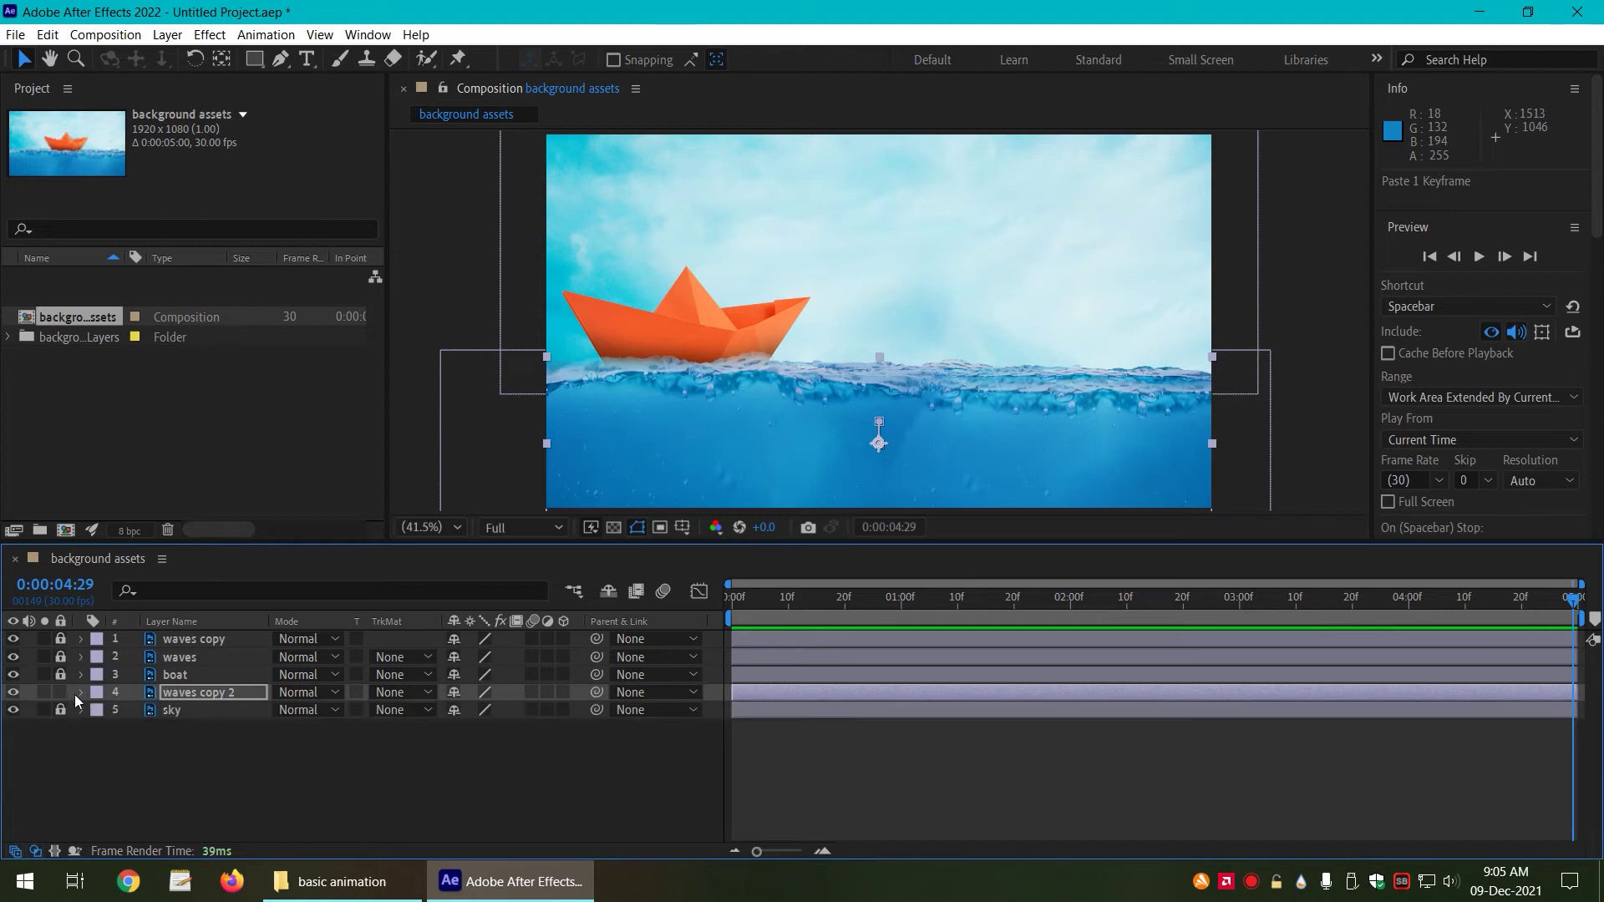
click(79, 692)
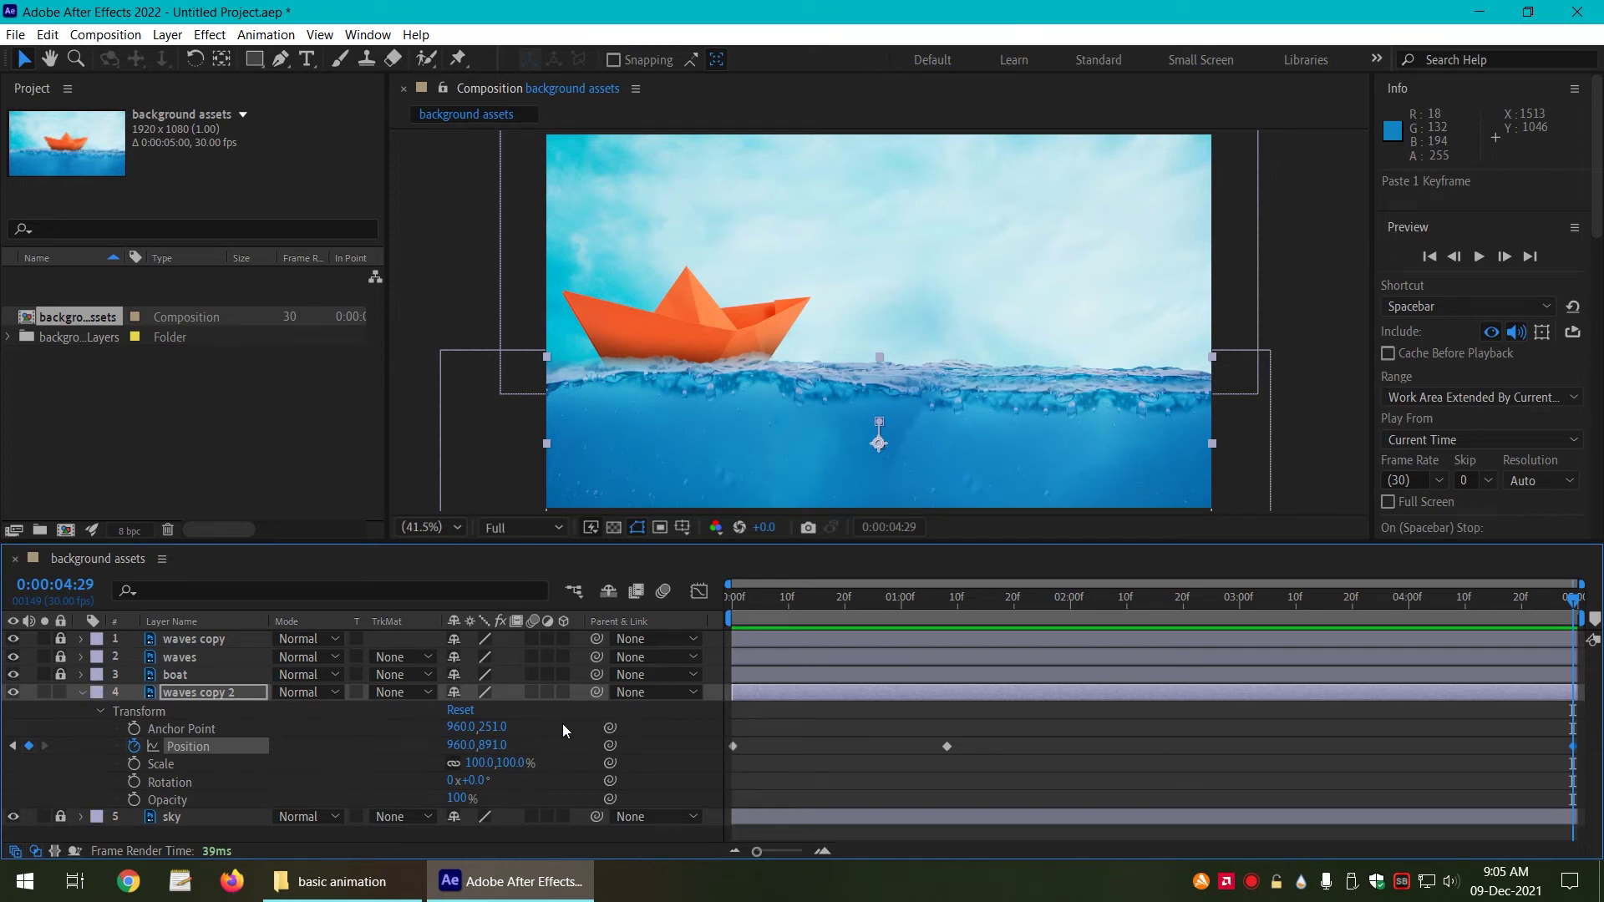
click(79, 693)
click(209, 799)
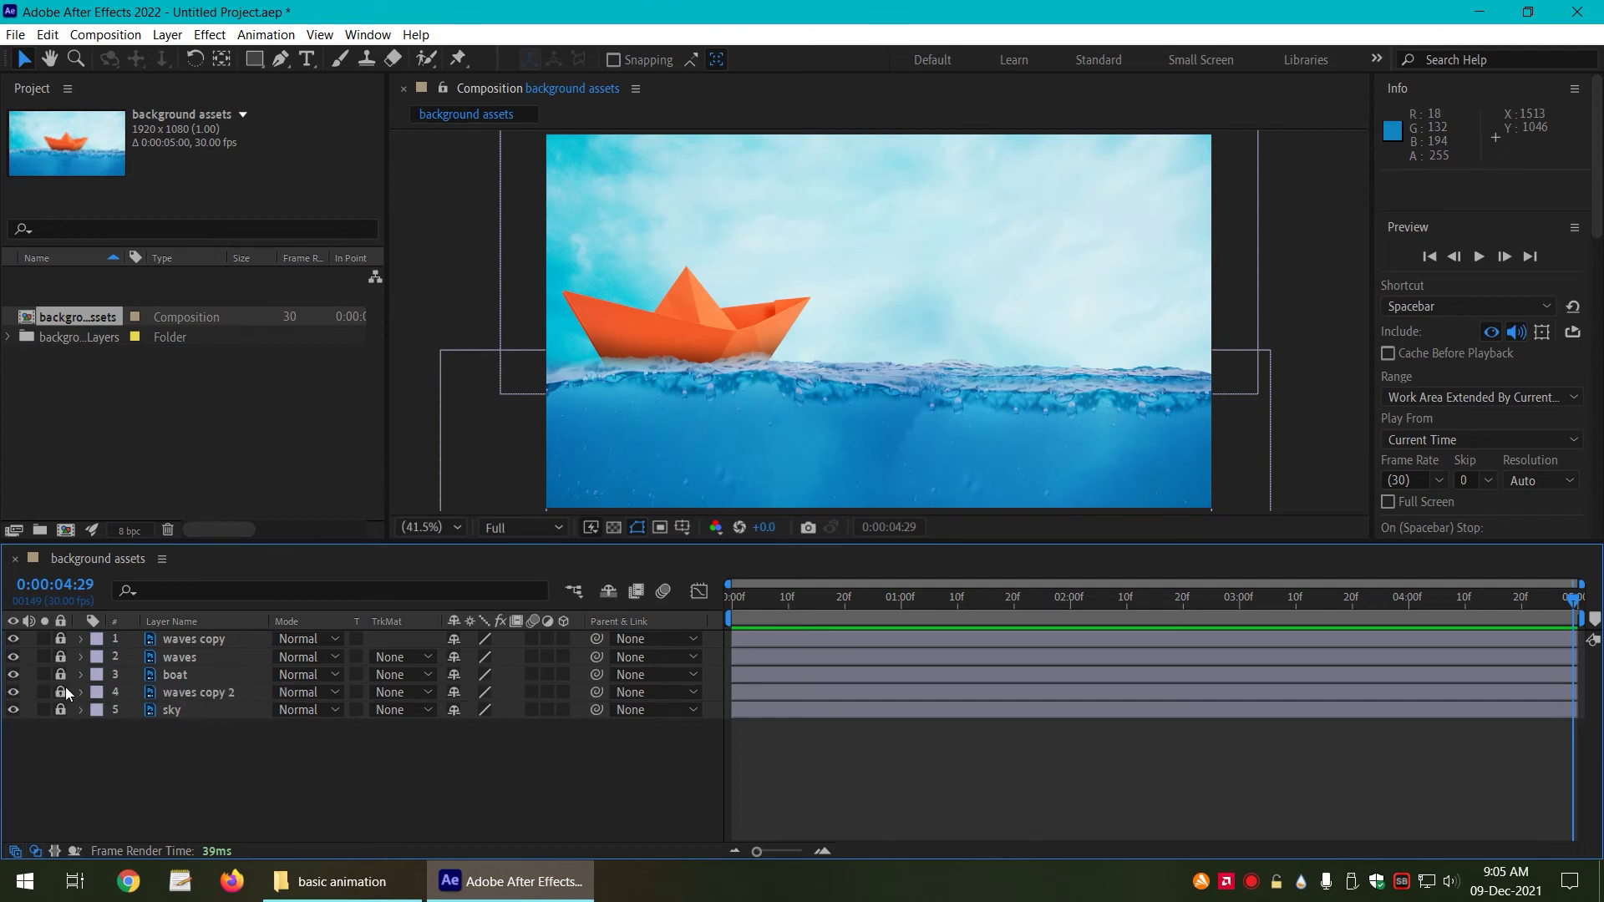
click(60, 693)
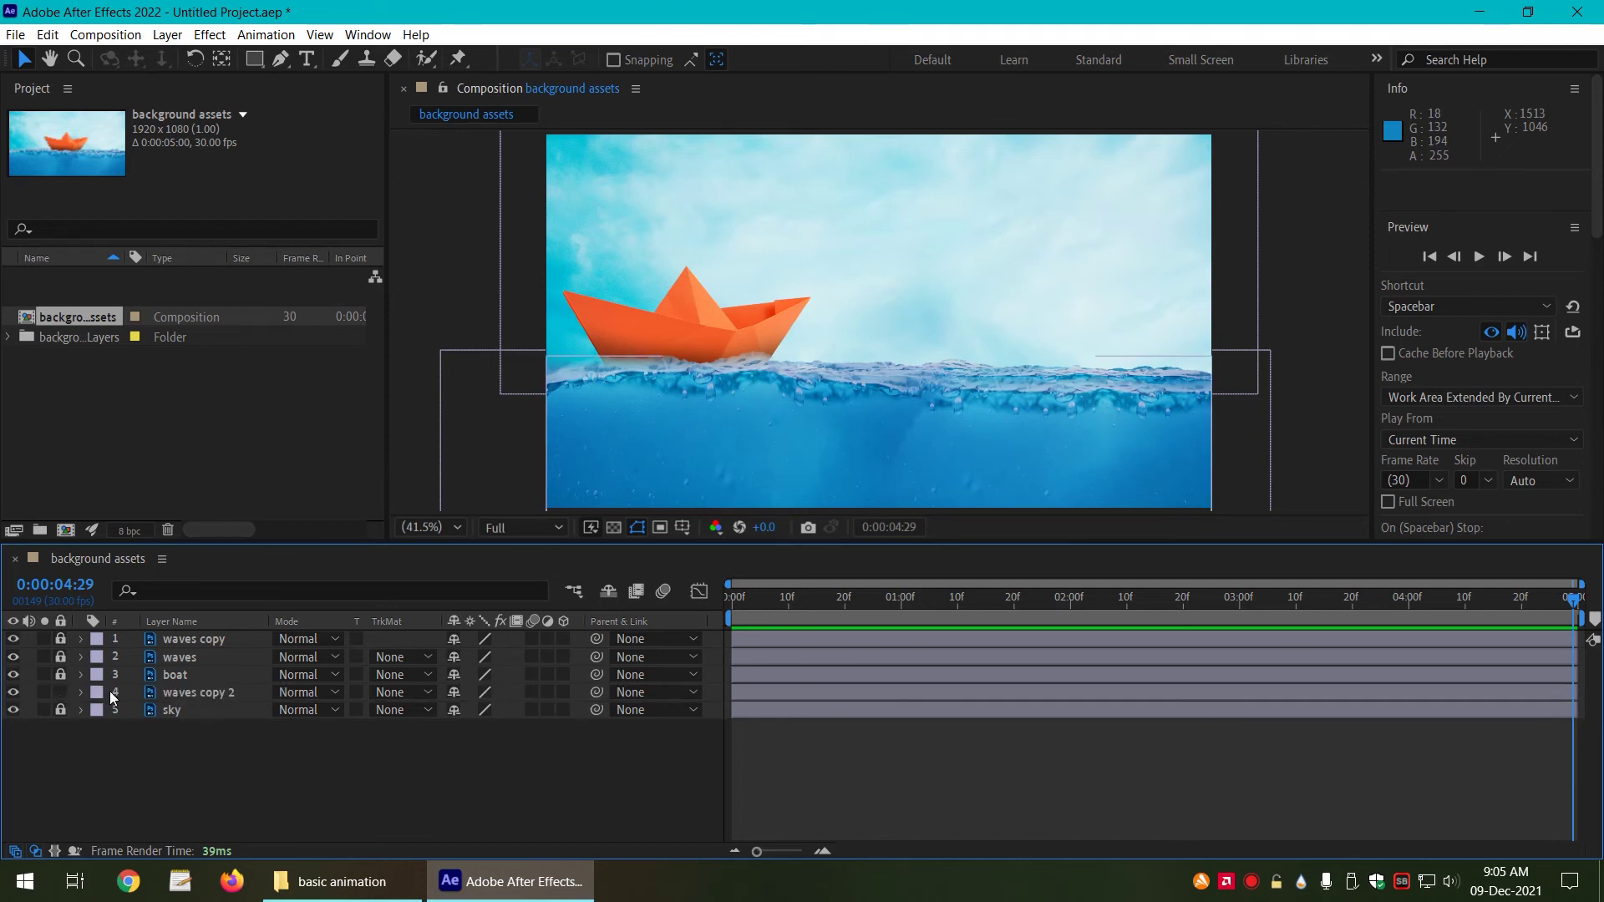
click(81, 692)
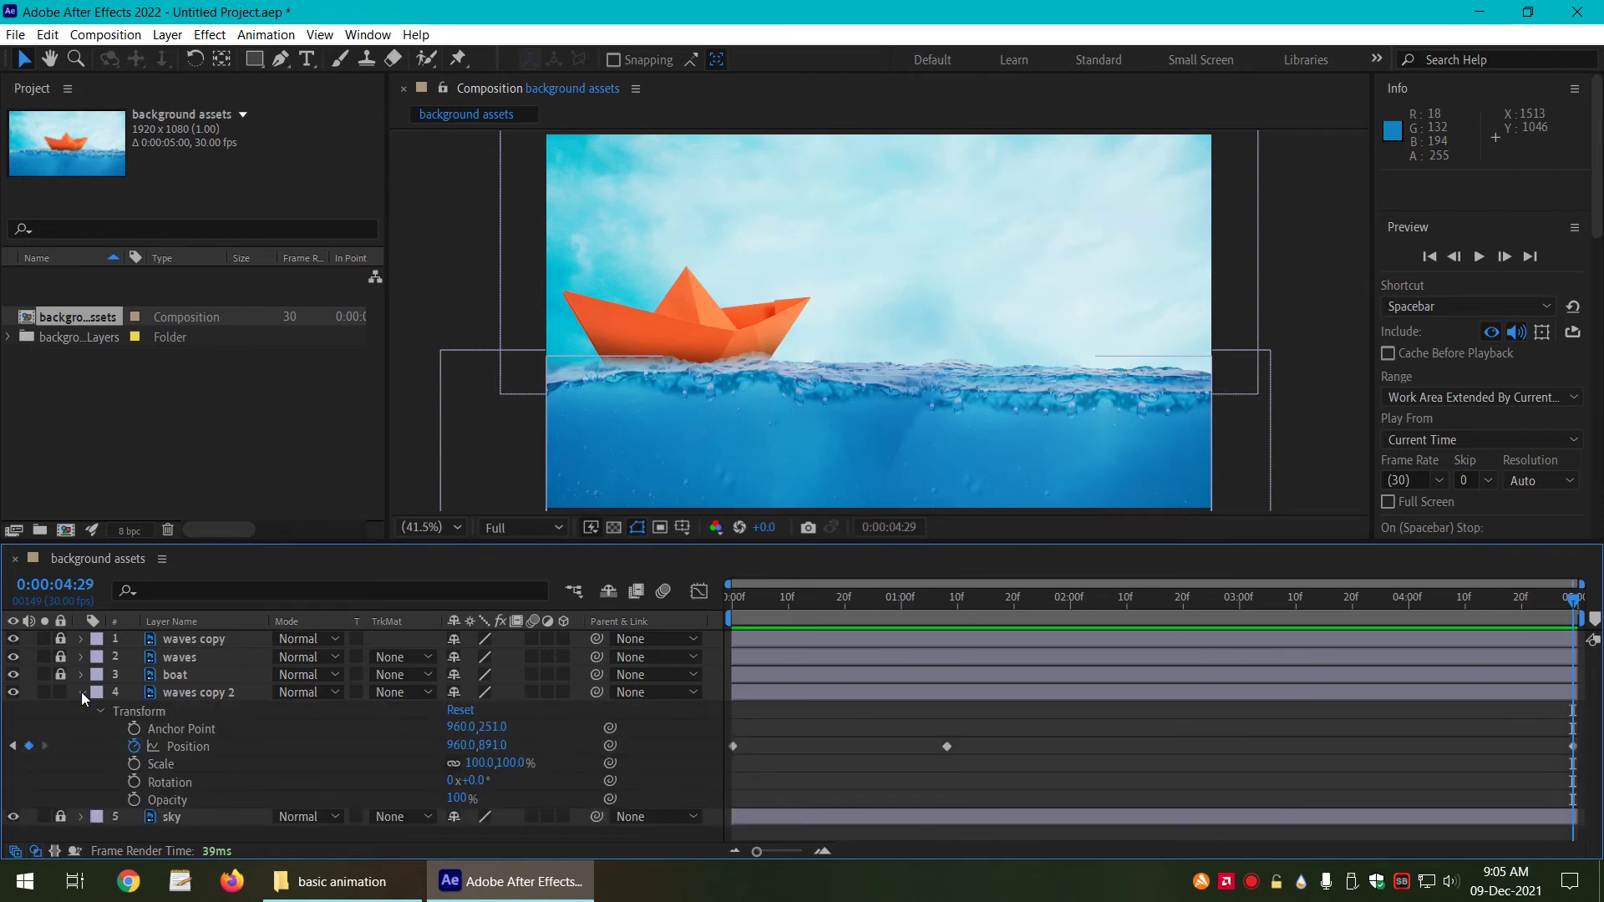
click(185, 692)
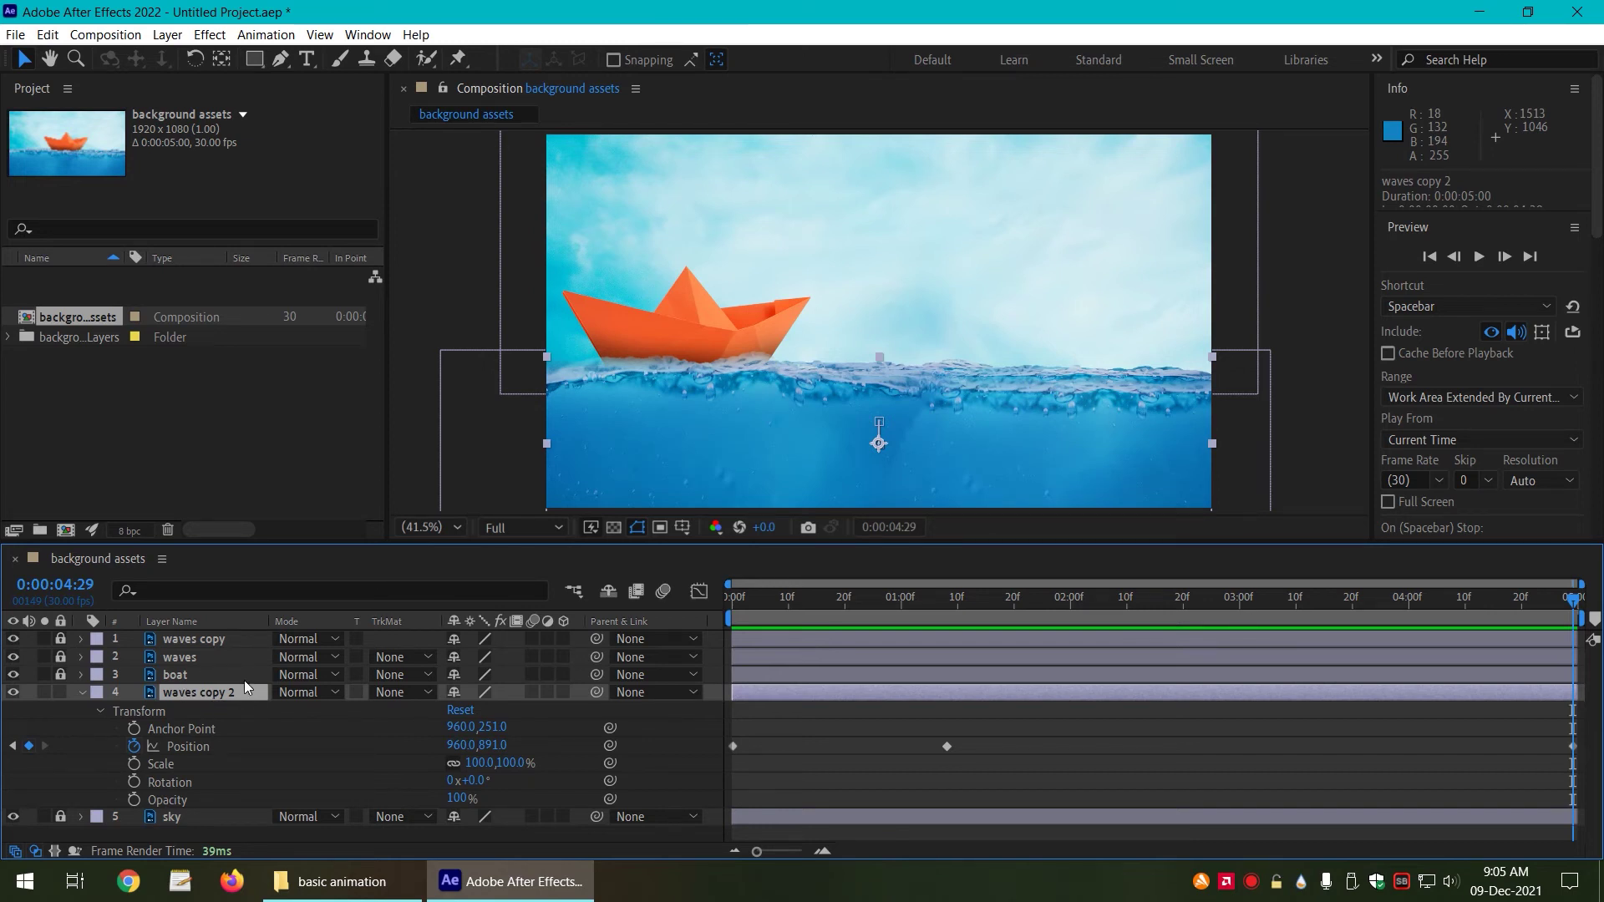
key(p)
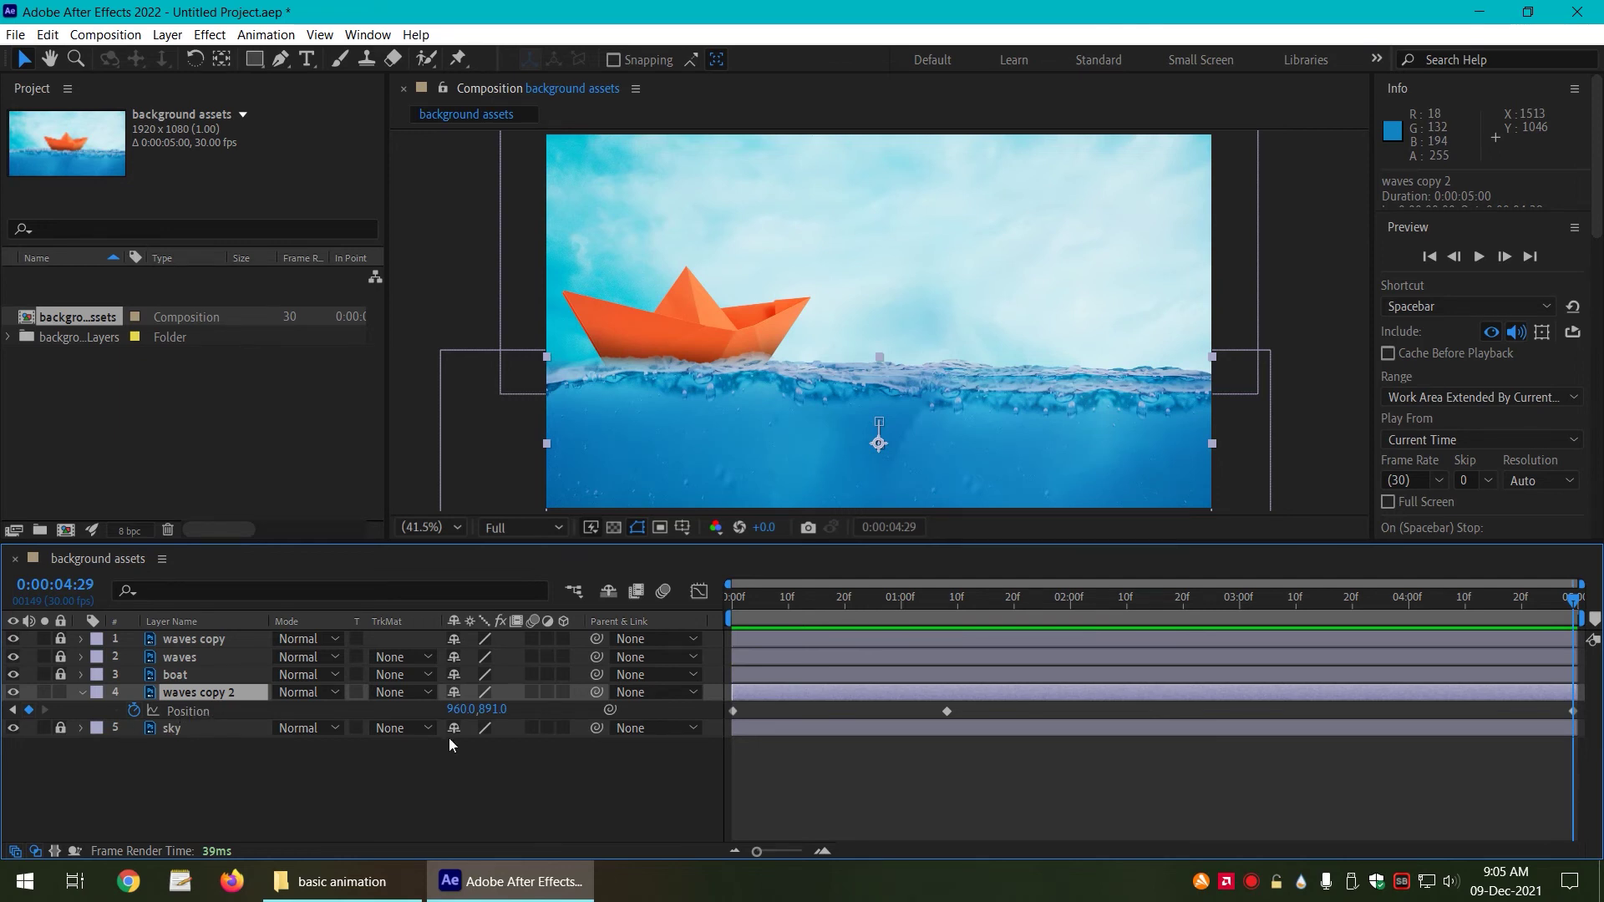
Step: Unlock waves and waves copy, select all three wave layers, and show their Position keyframes
key(p)
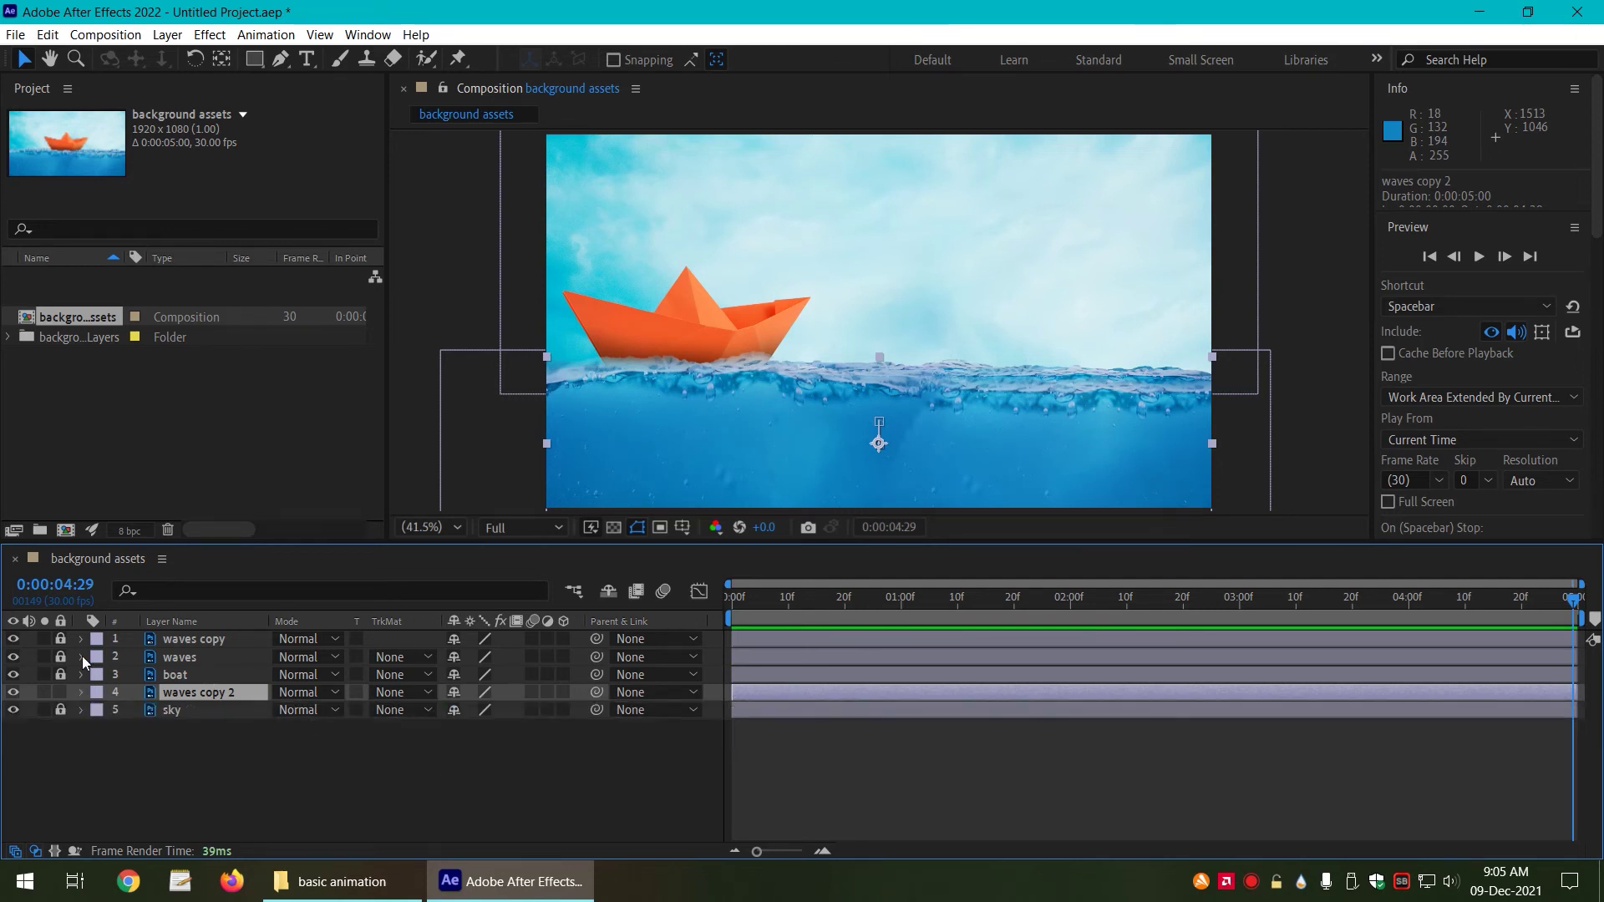
click(60, 656)
click(60, 638)
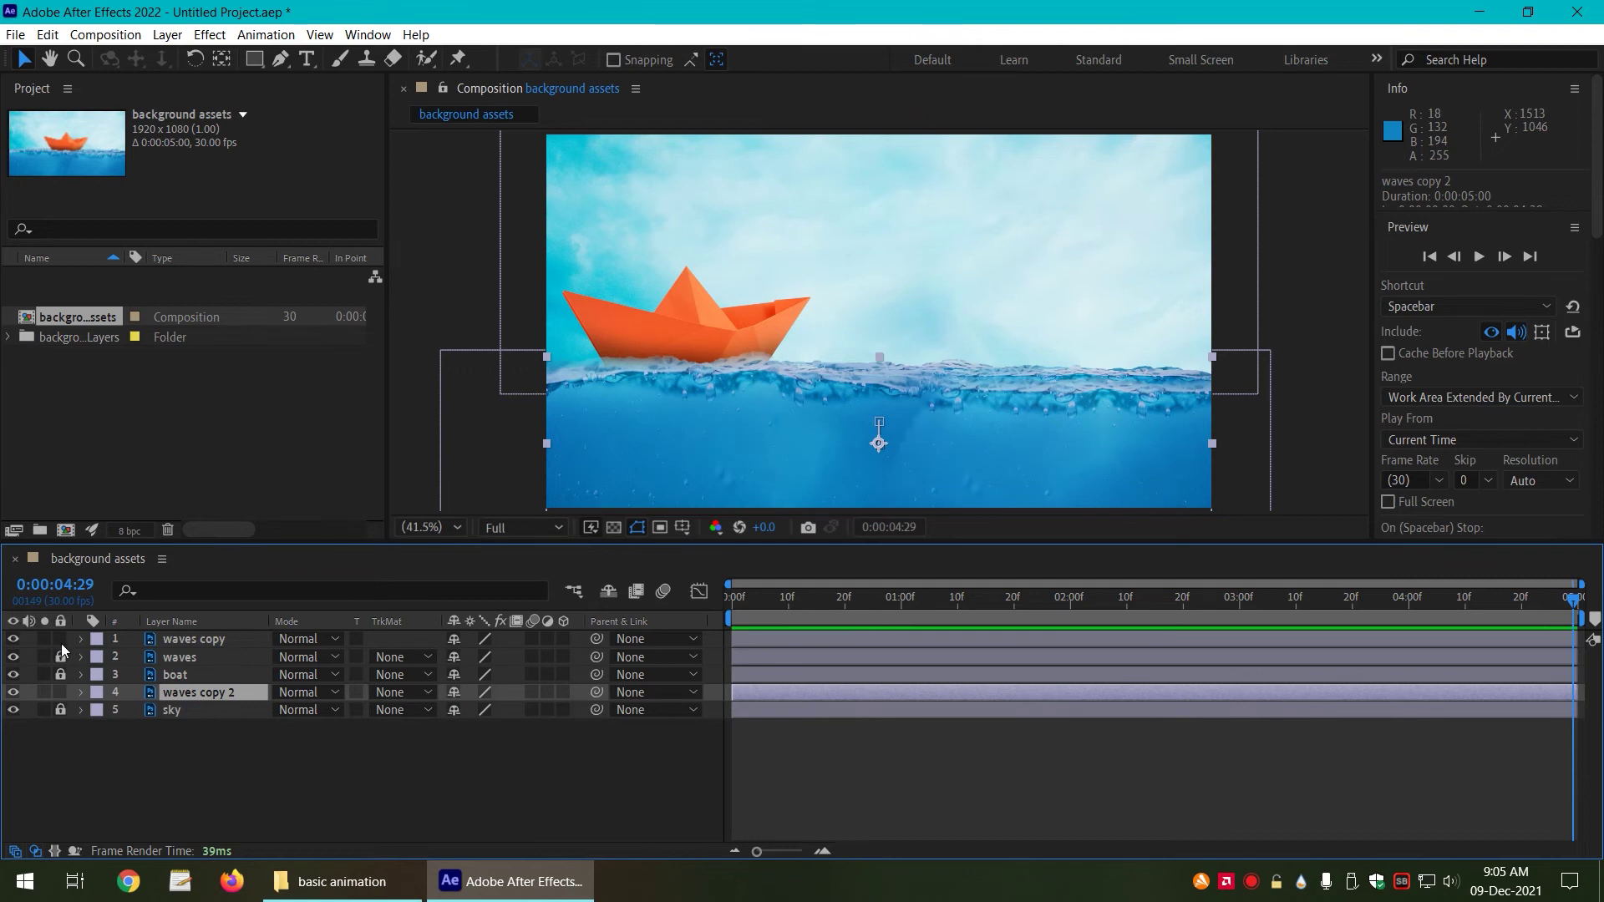
ctrl+click(190, 659)
ctrl+click(203, 641)
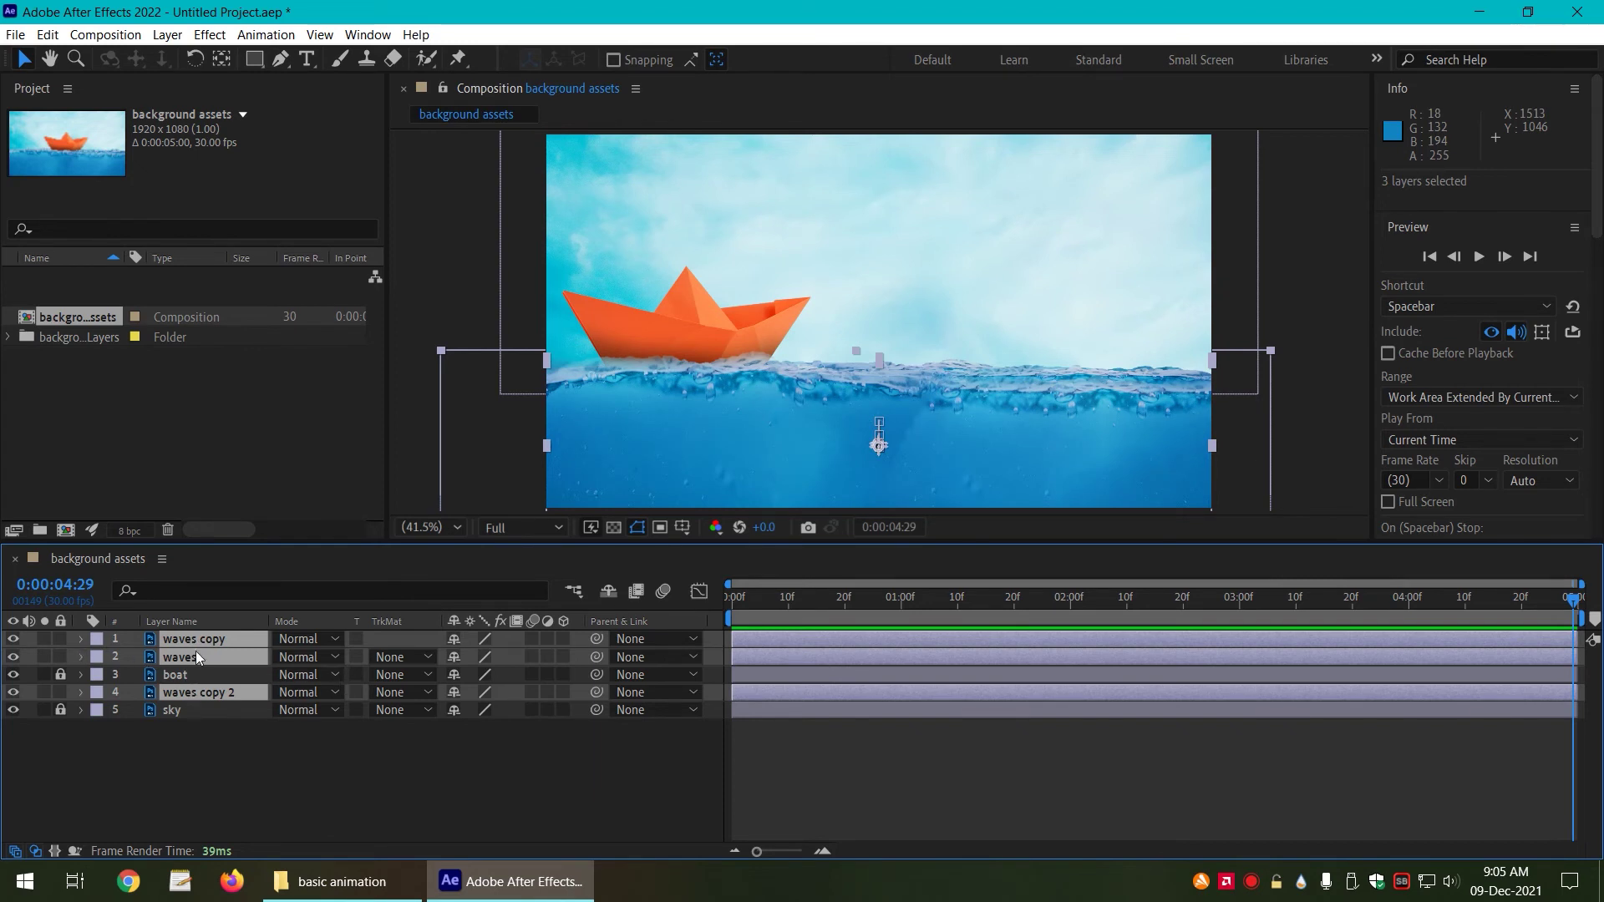
key(p)
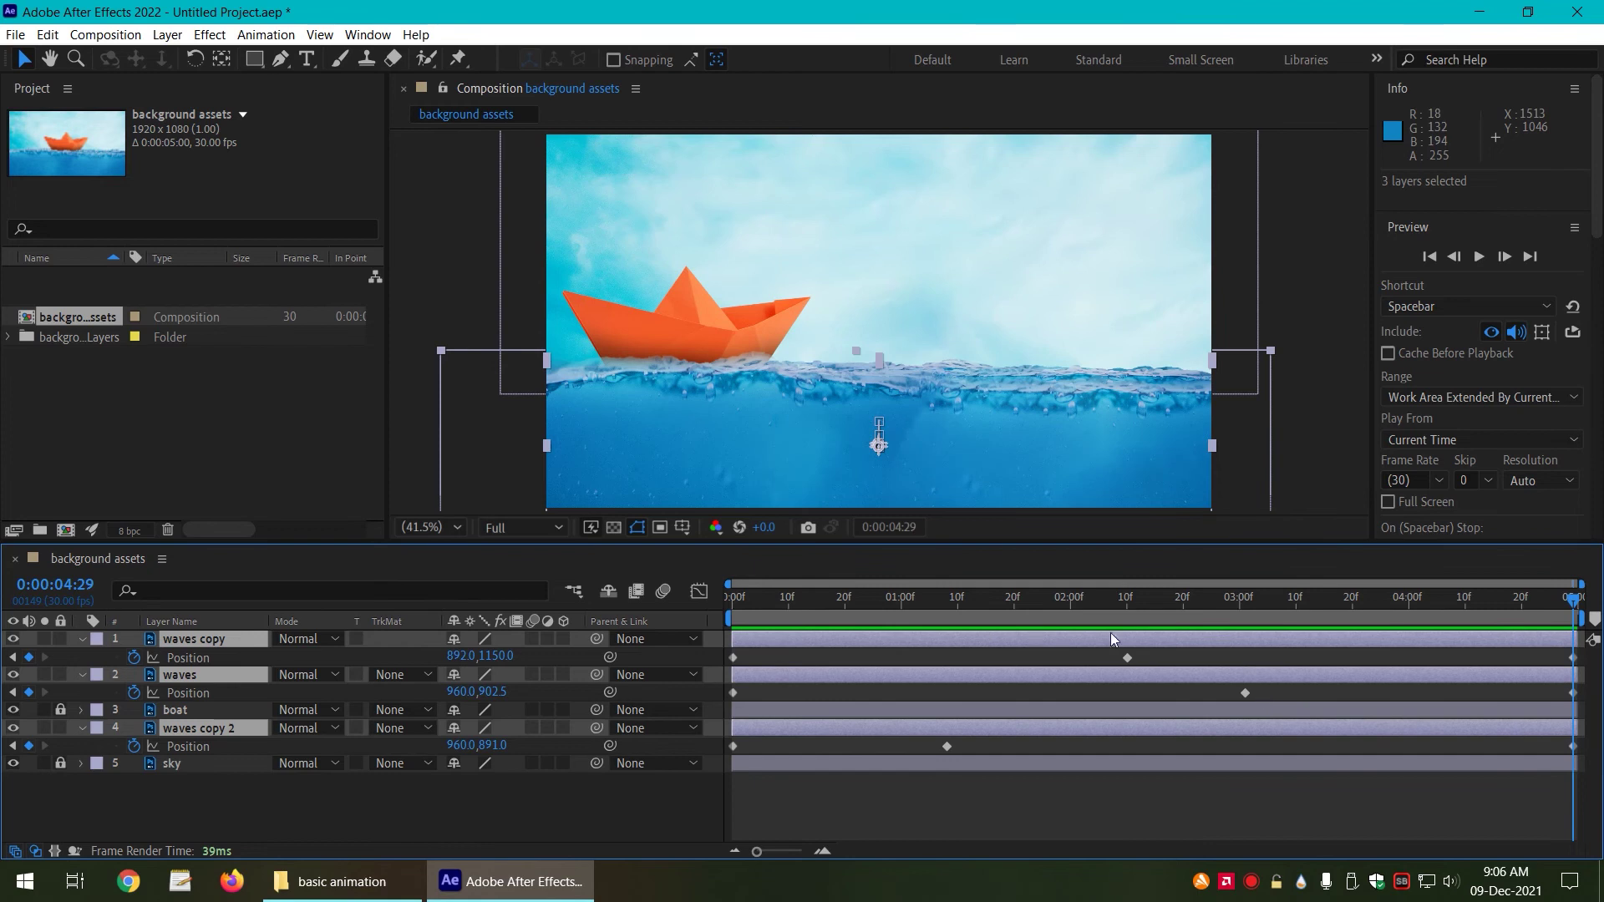
Step: Stagger the keyframes: waves copy from 0:07 to 4:12, waves copy 2 ending at 3:16
click(981, 828)
drag(733, 658, 823, 694)
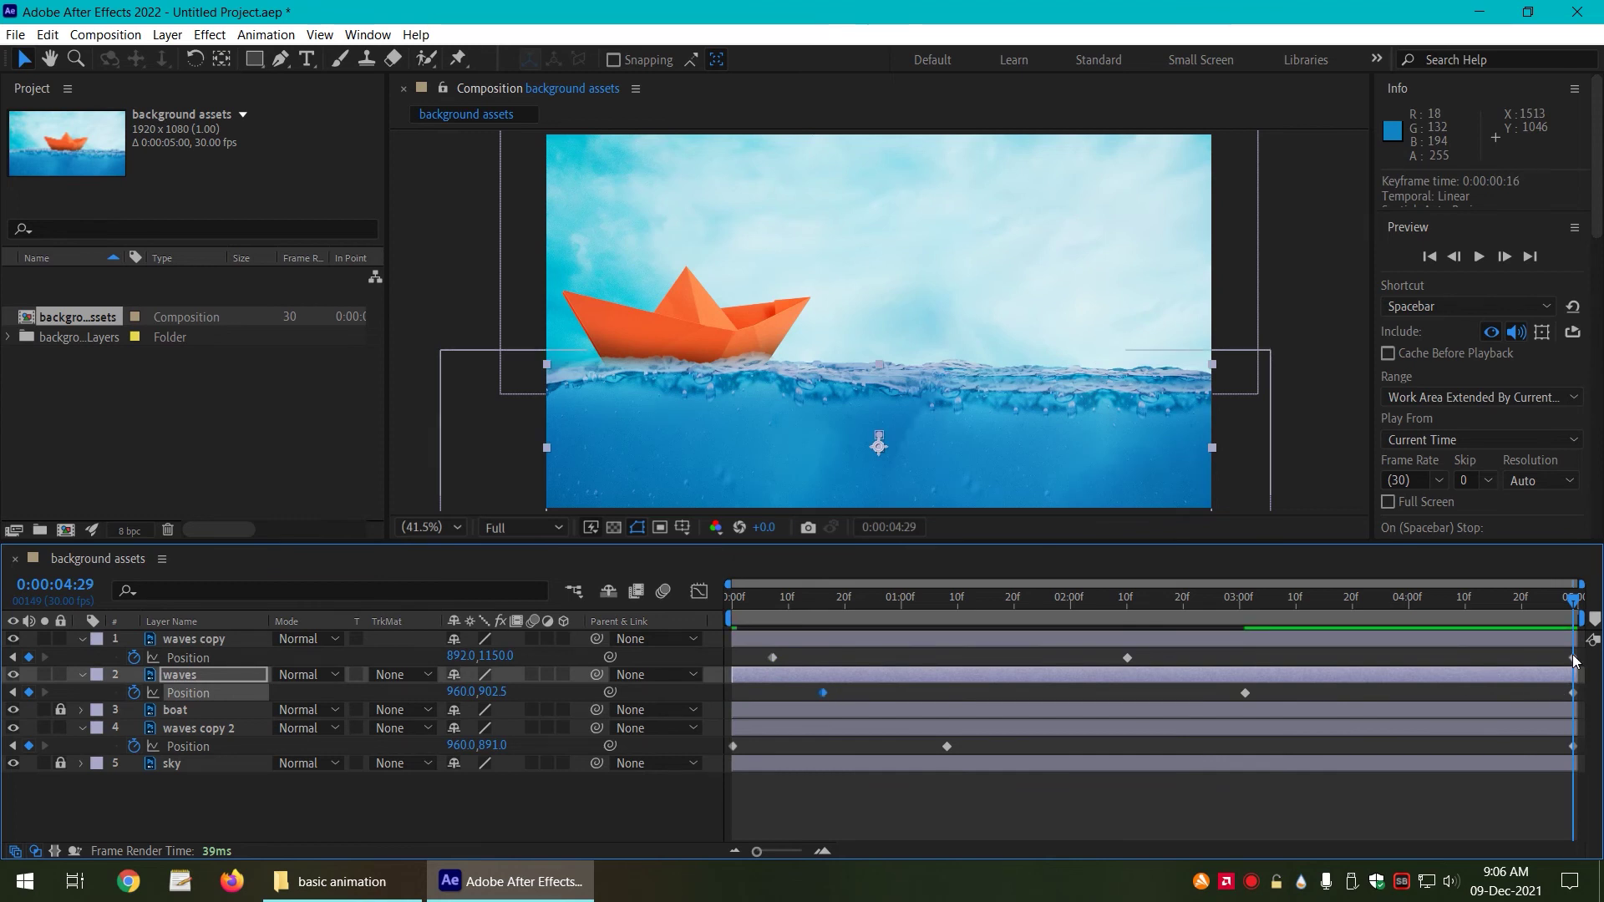
drag(1574, 658, 1478, 658)
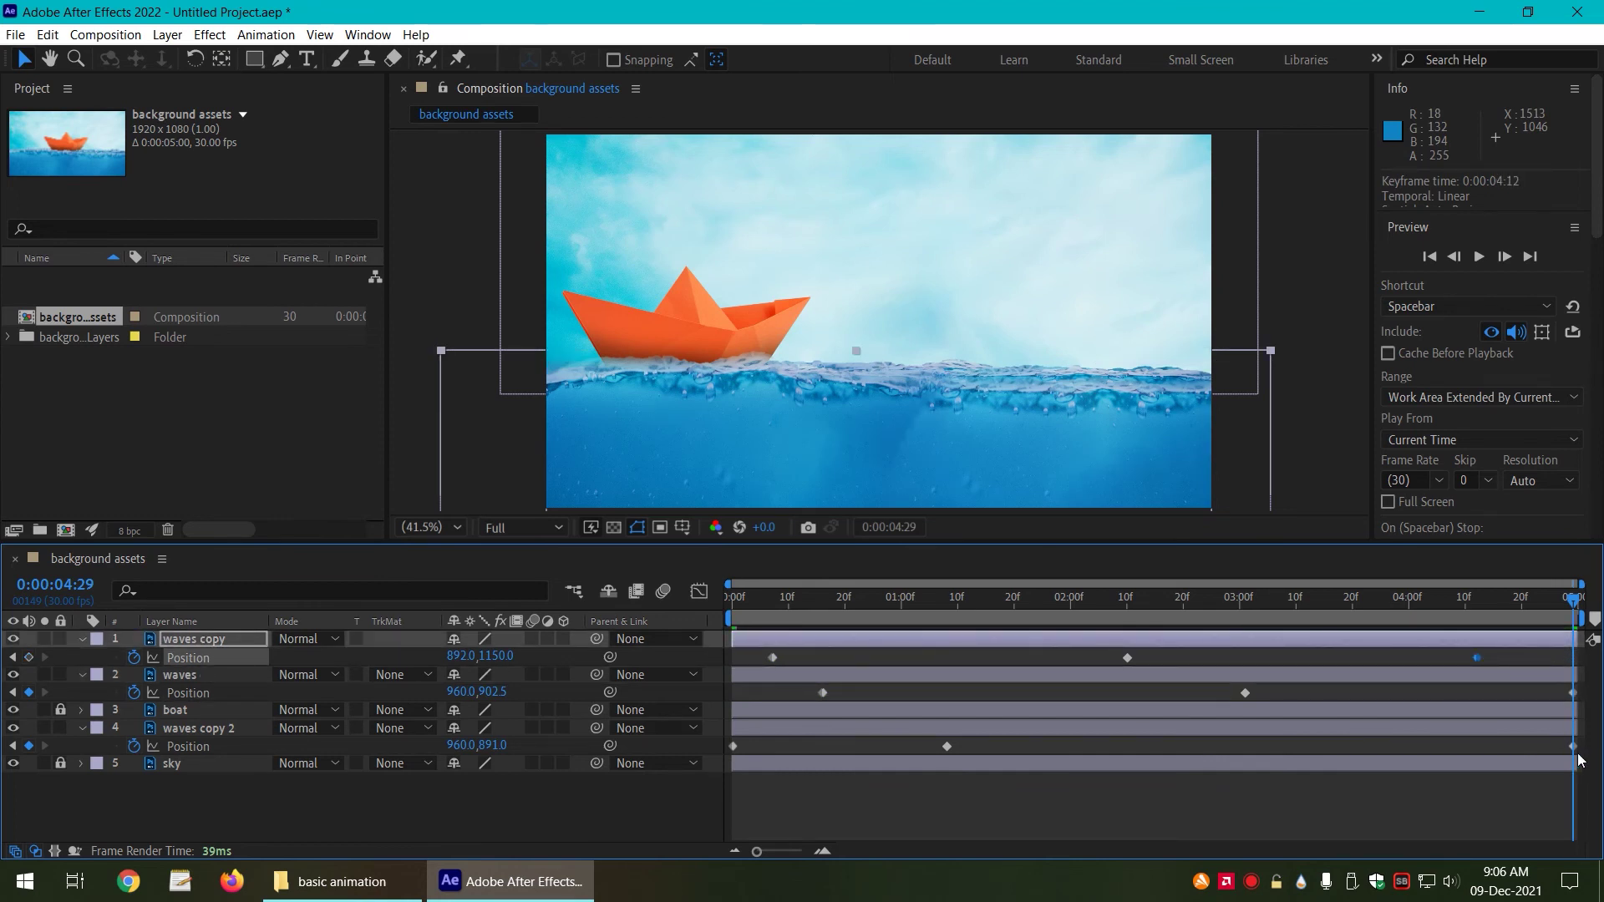
drag(1574, 748, 1333, 760)
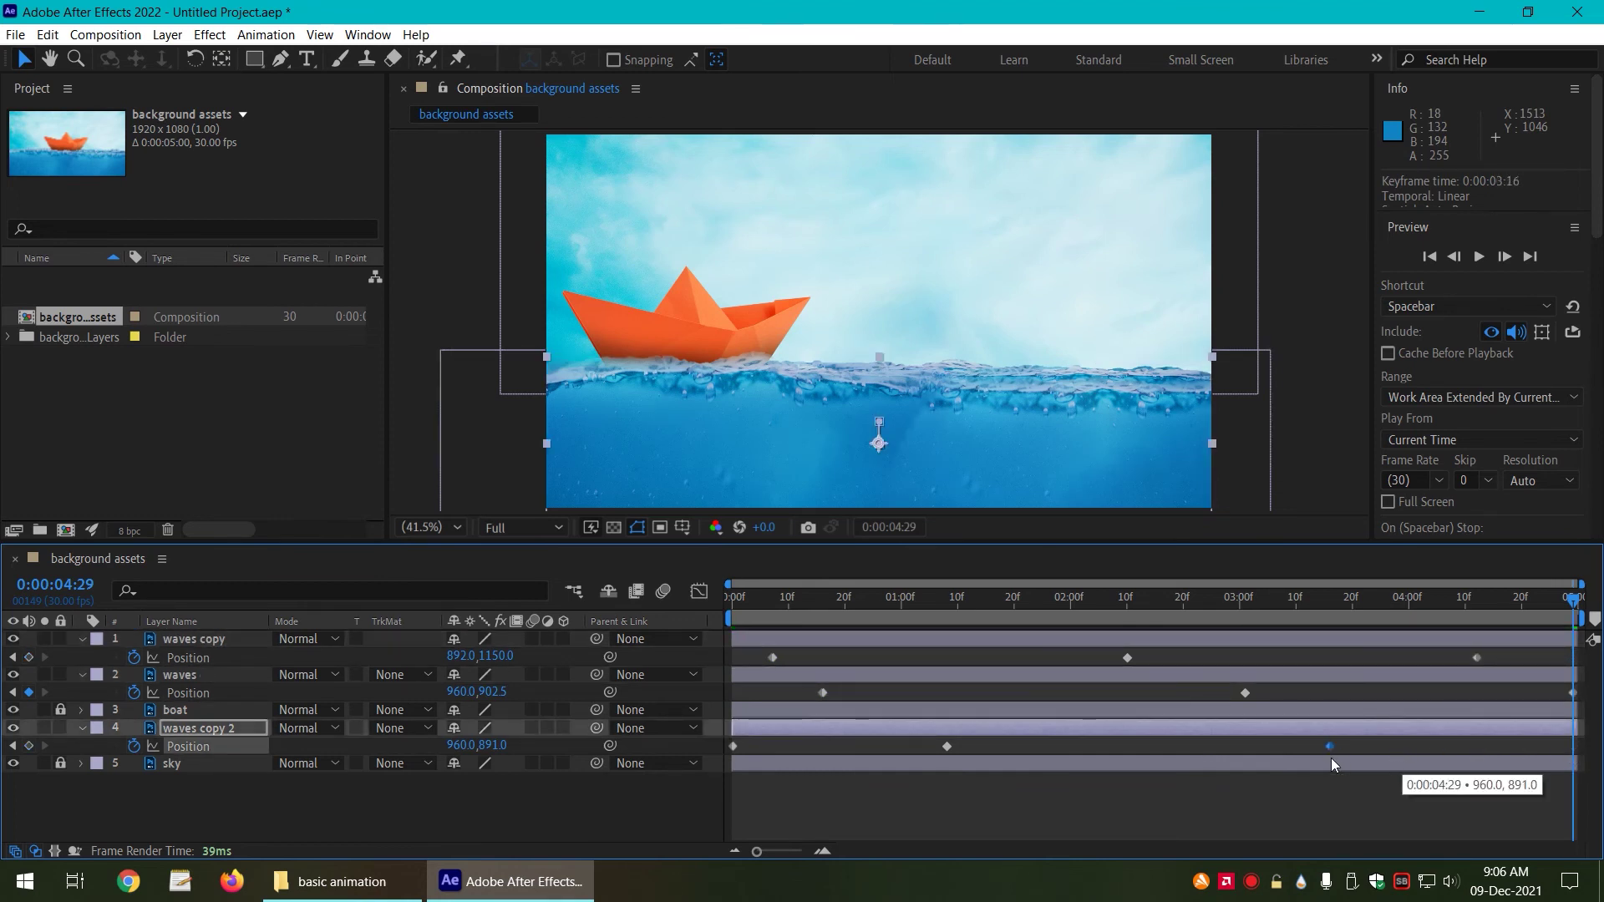
drag(740, 598, 680, 594)
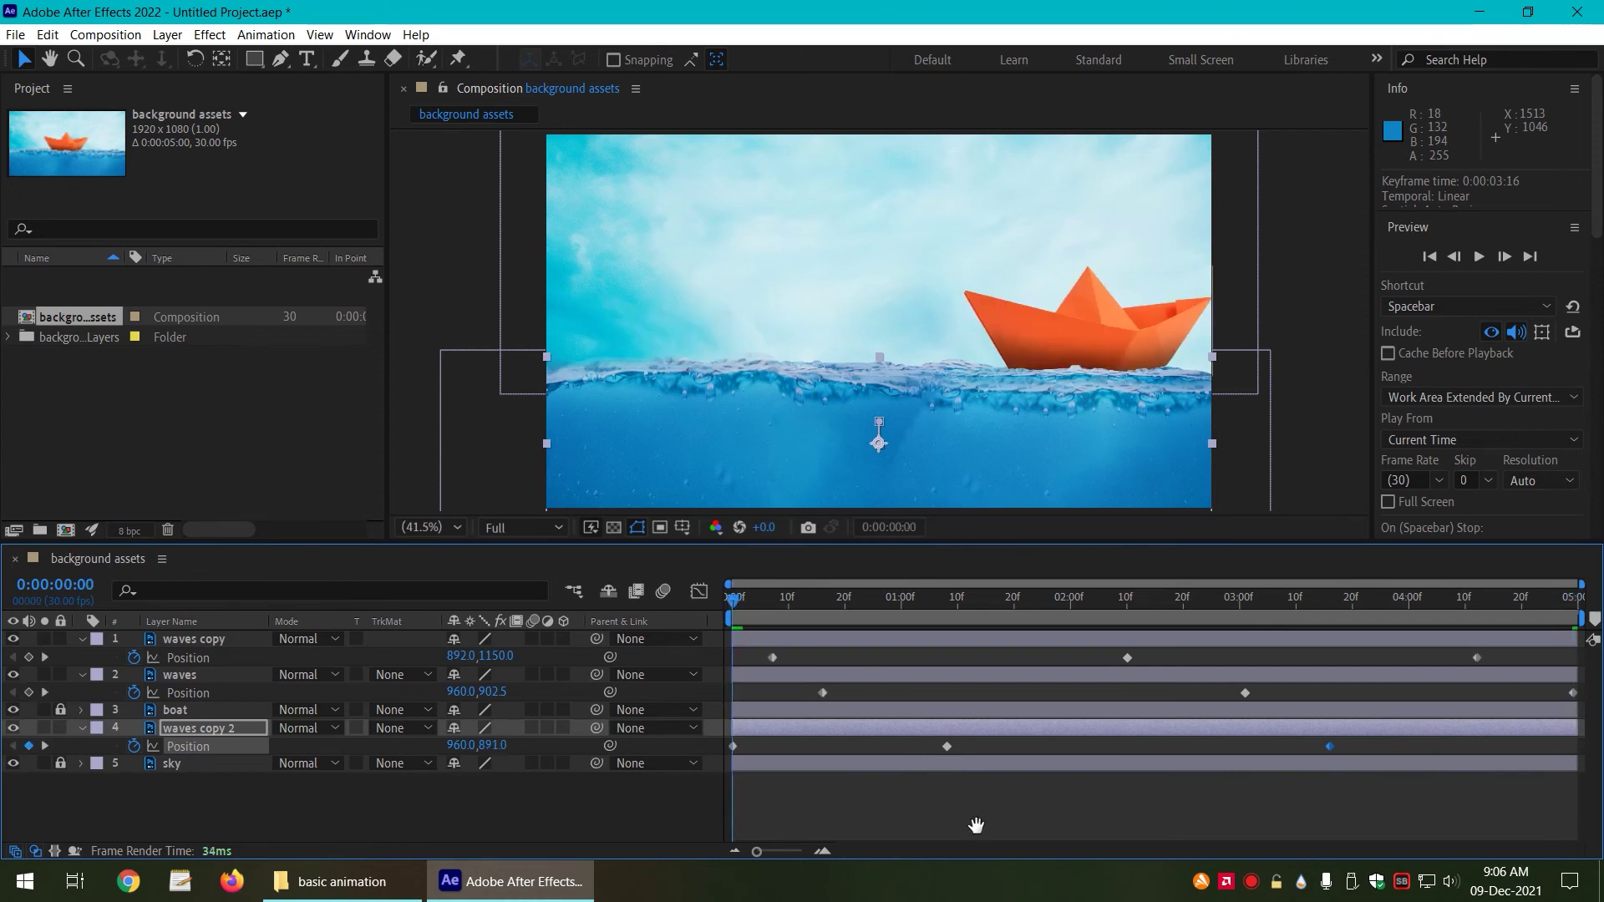
key(space)
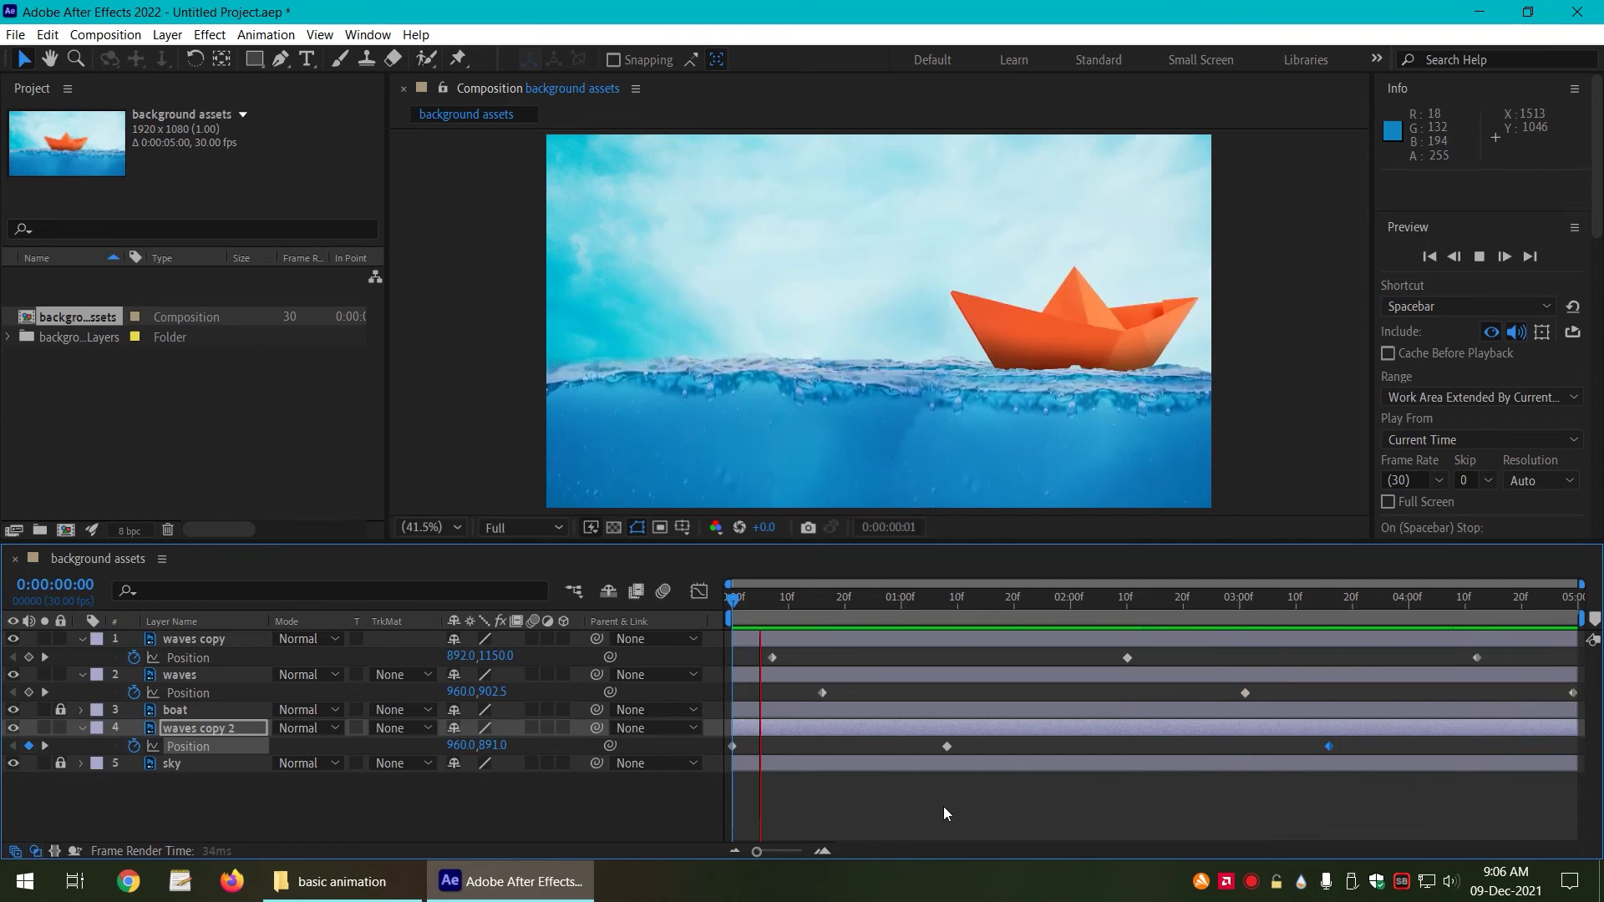
key(space)
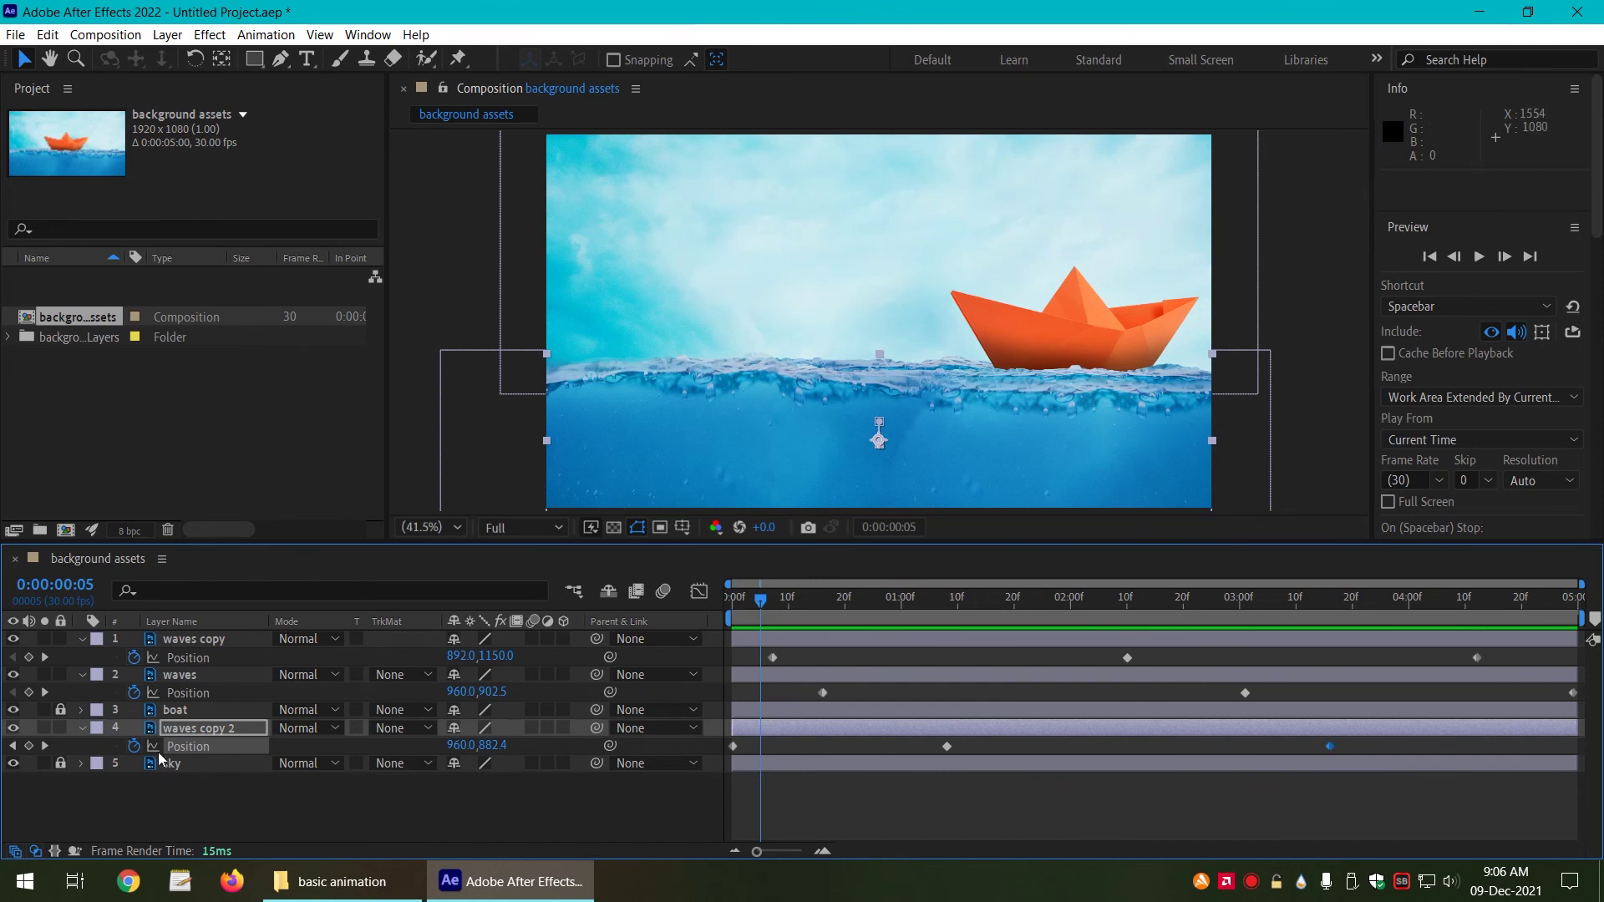
drag(725, 599, 709, 598)
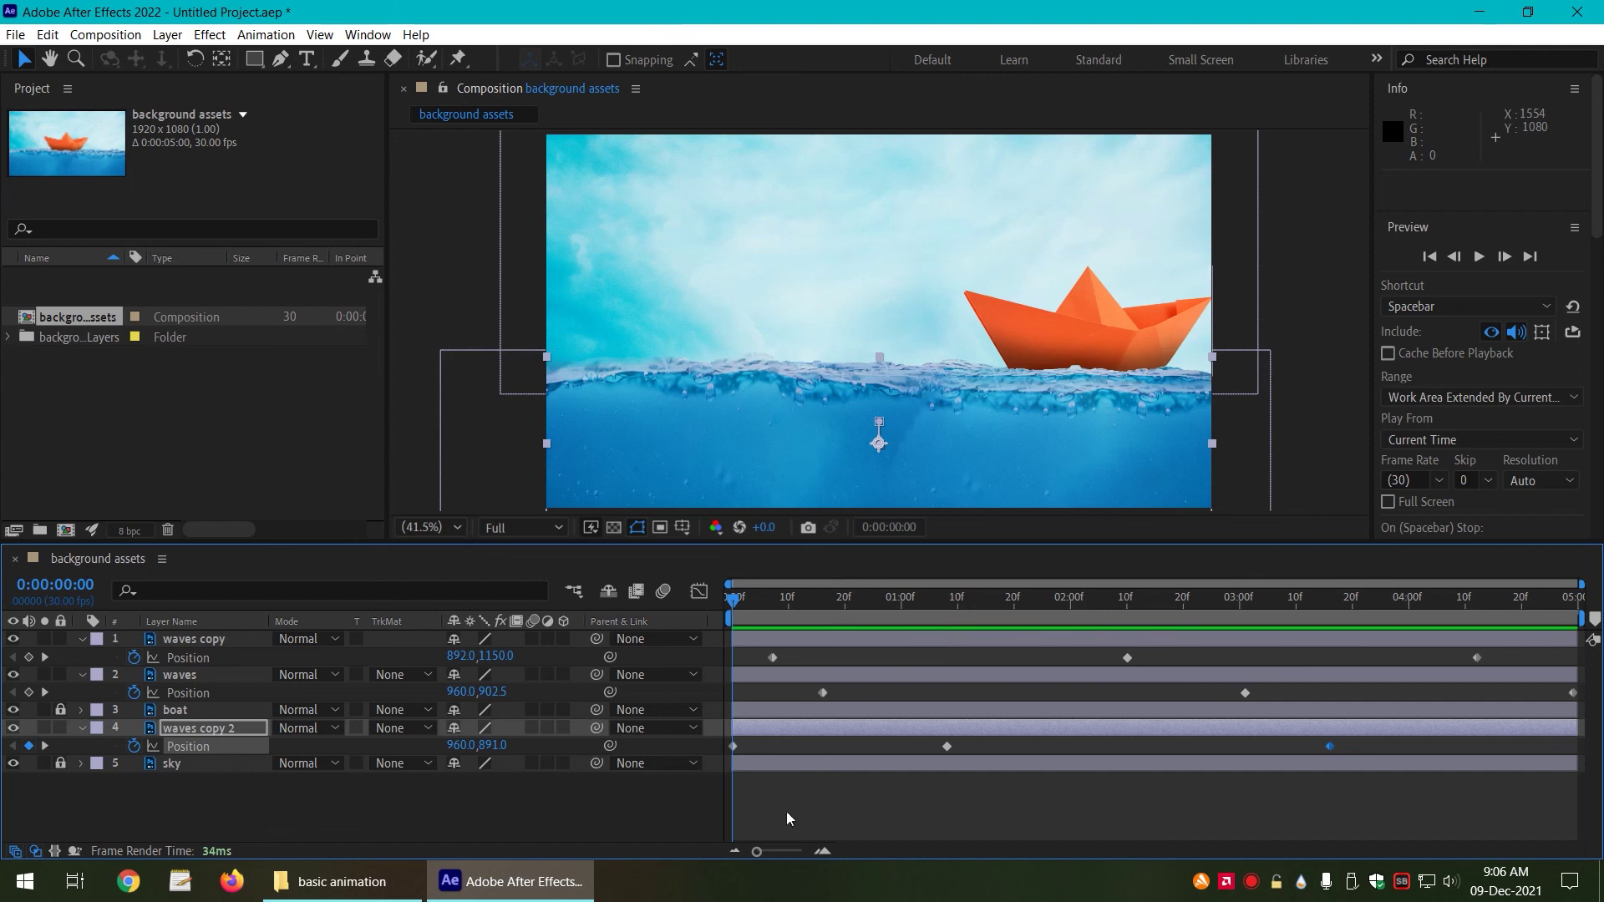
Step: Move to 0:20, then collapse and lock the waves and waves copy layers
click(894, 809)
click(1000, 733)
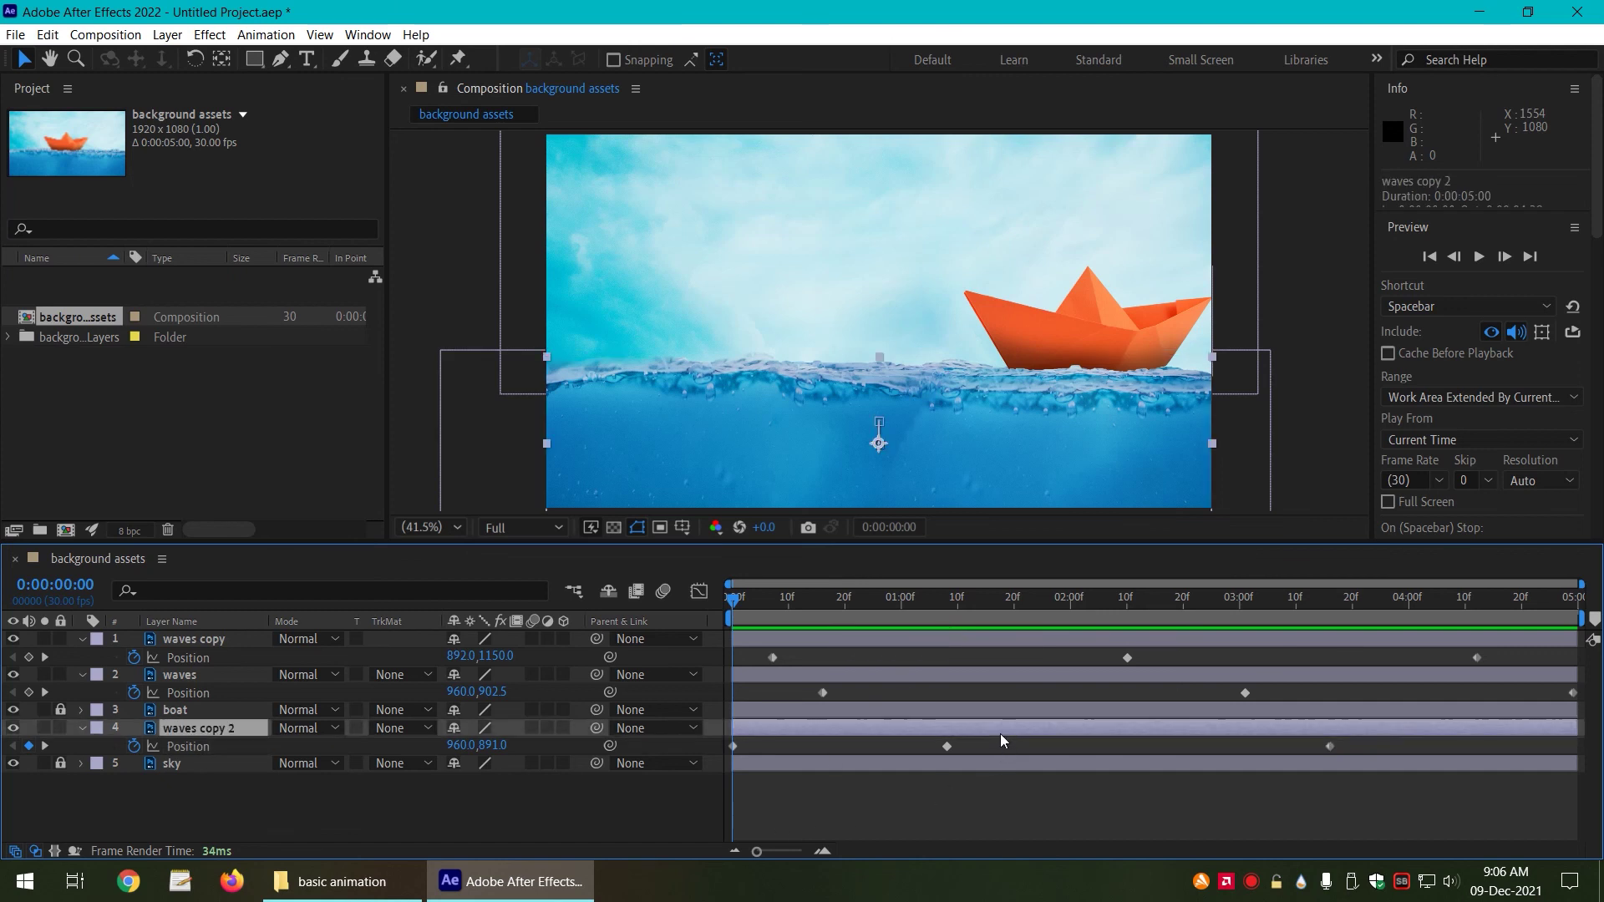
click(845, 601)
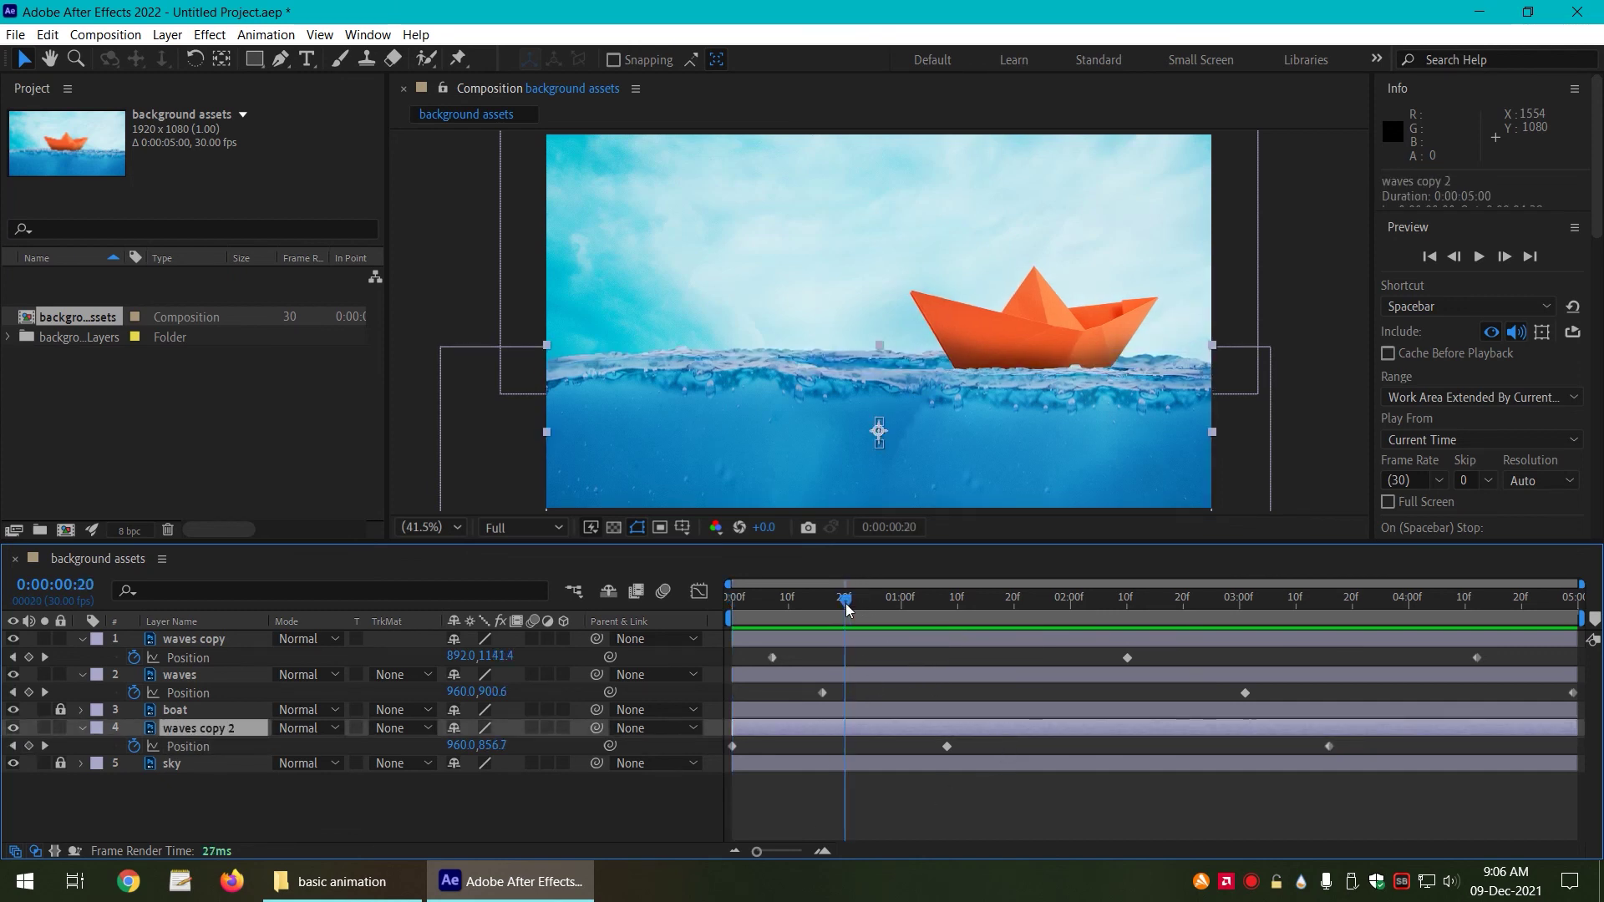
click(83, 640)
click(83, 656)
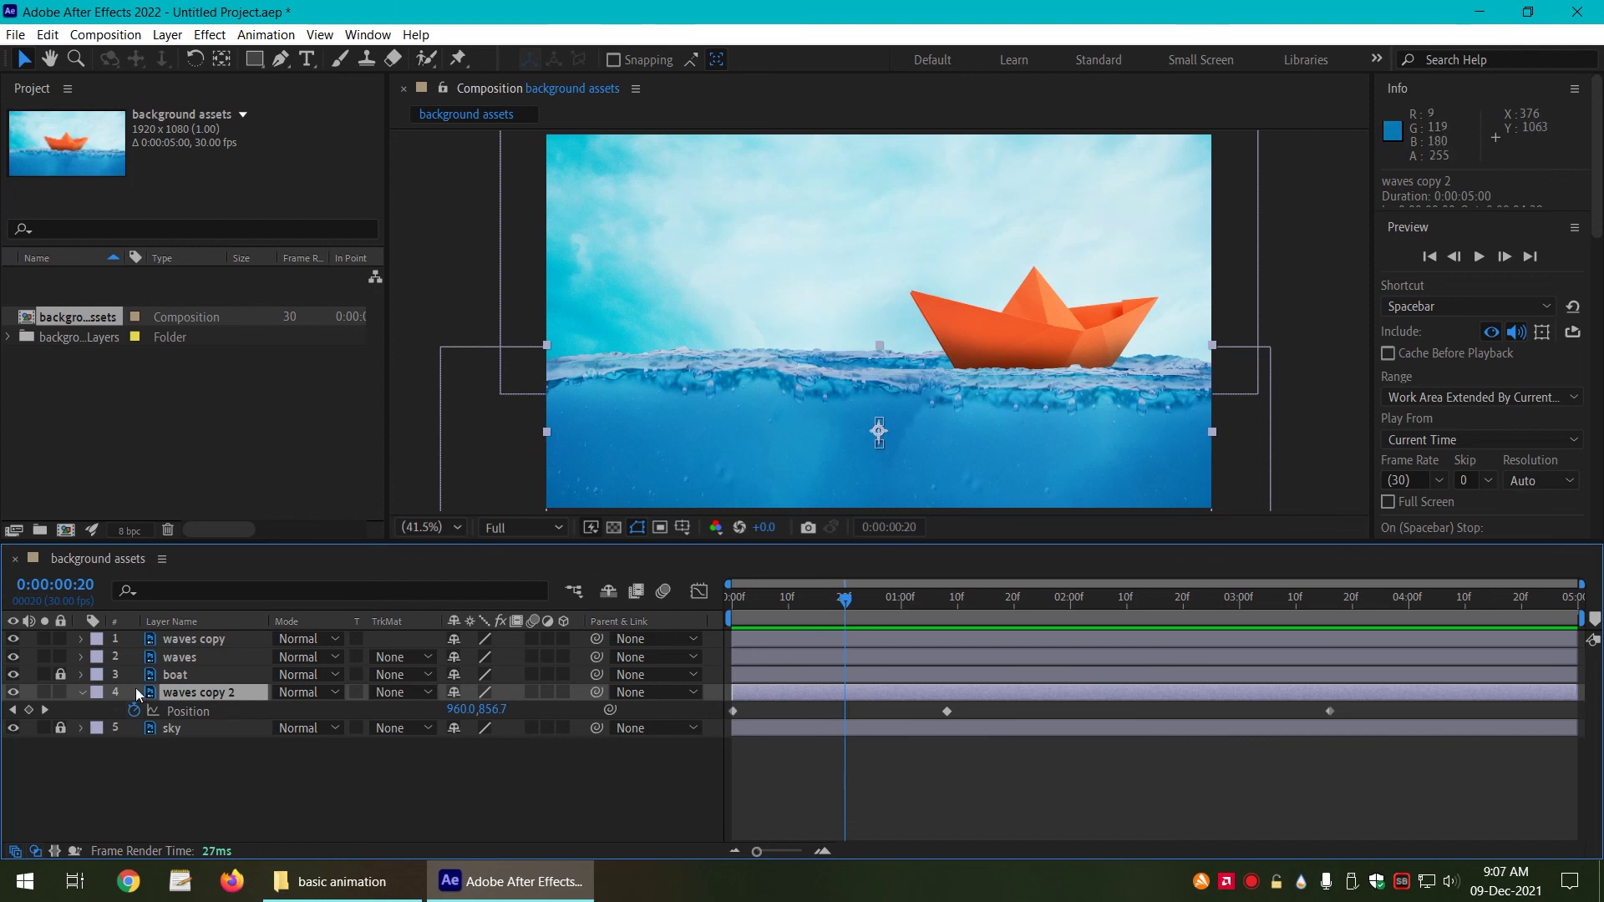
click(60, 639)
click(60, 656)
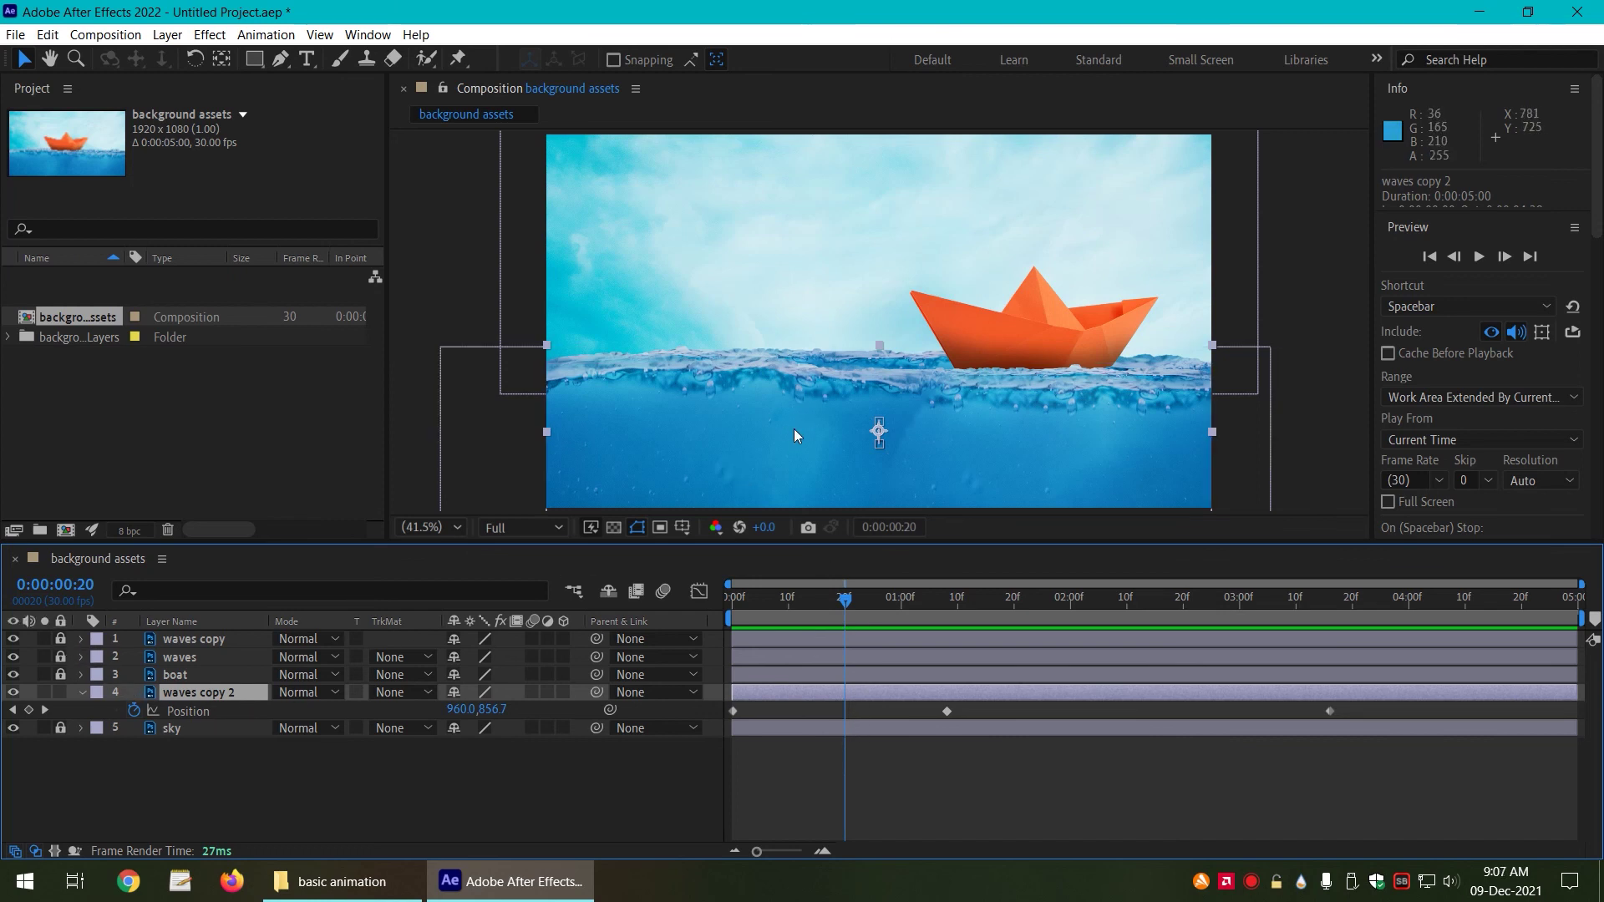
Step: Try moving waves copy 2 and removing its keyframes, undoing each so it stays at 960.0, 856.7
drag(793, 428, 804, 353)
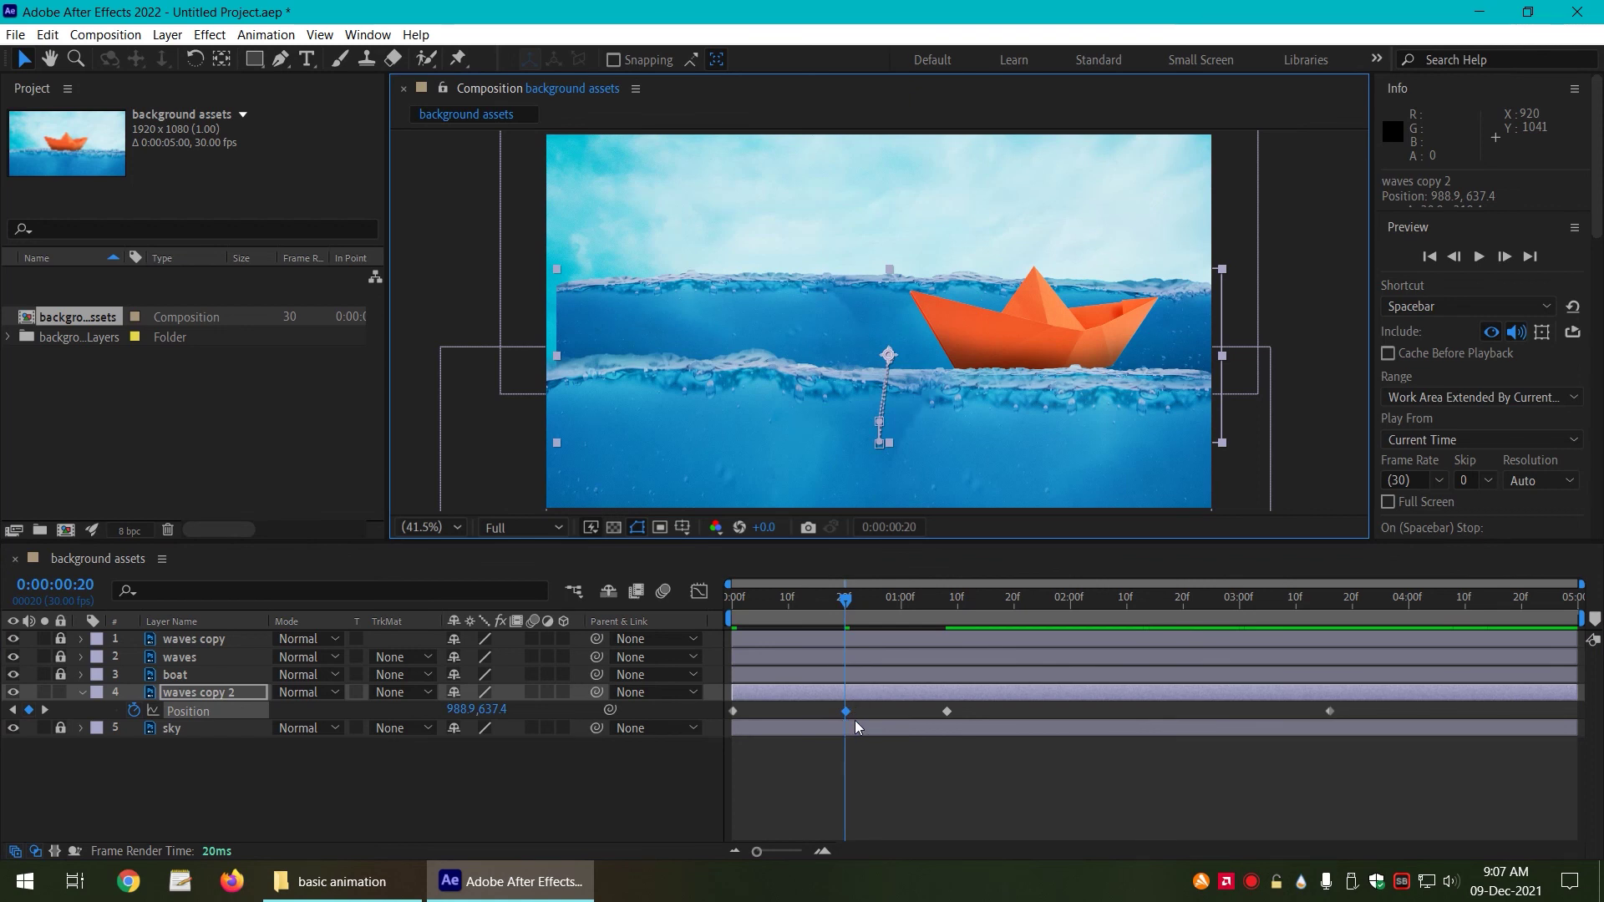
key(ctrl+z)
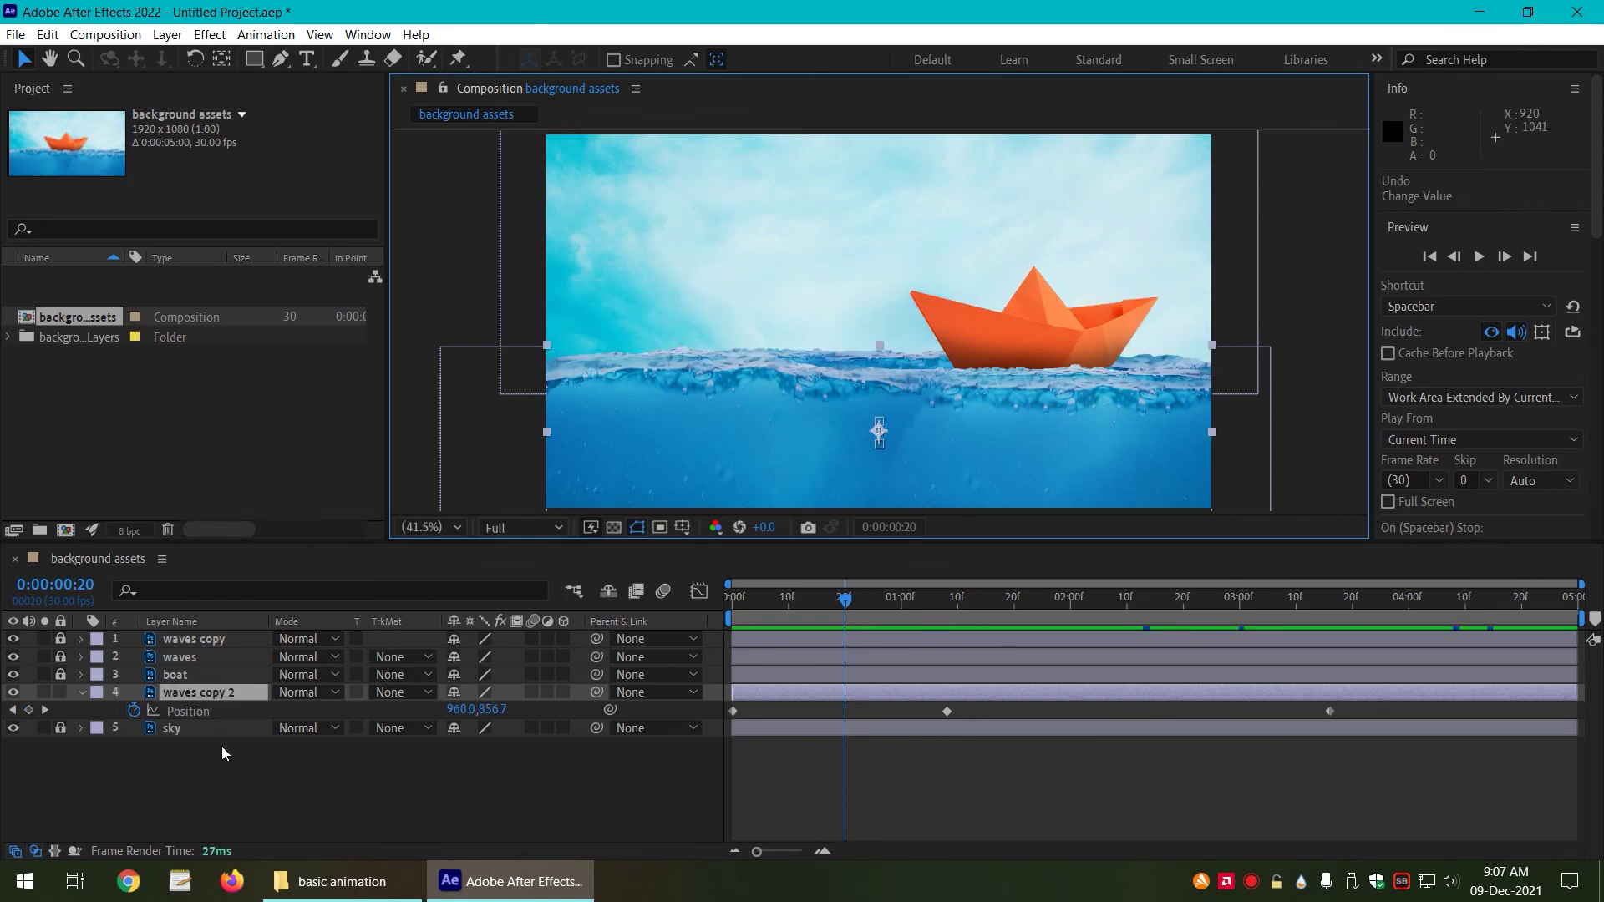
click(133, 711)
key(ctrl+z)
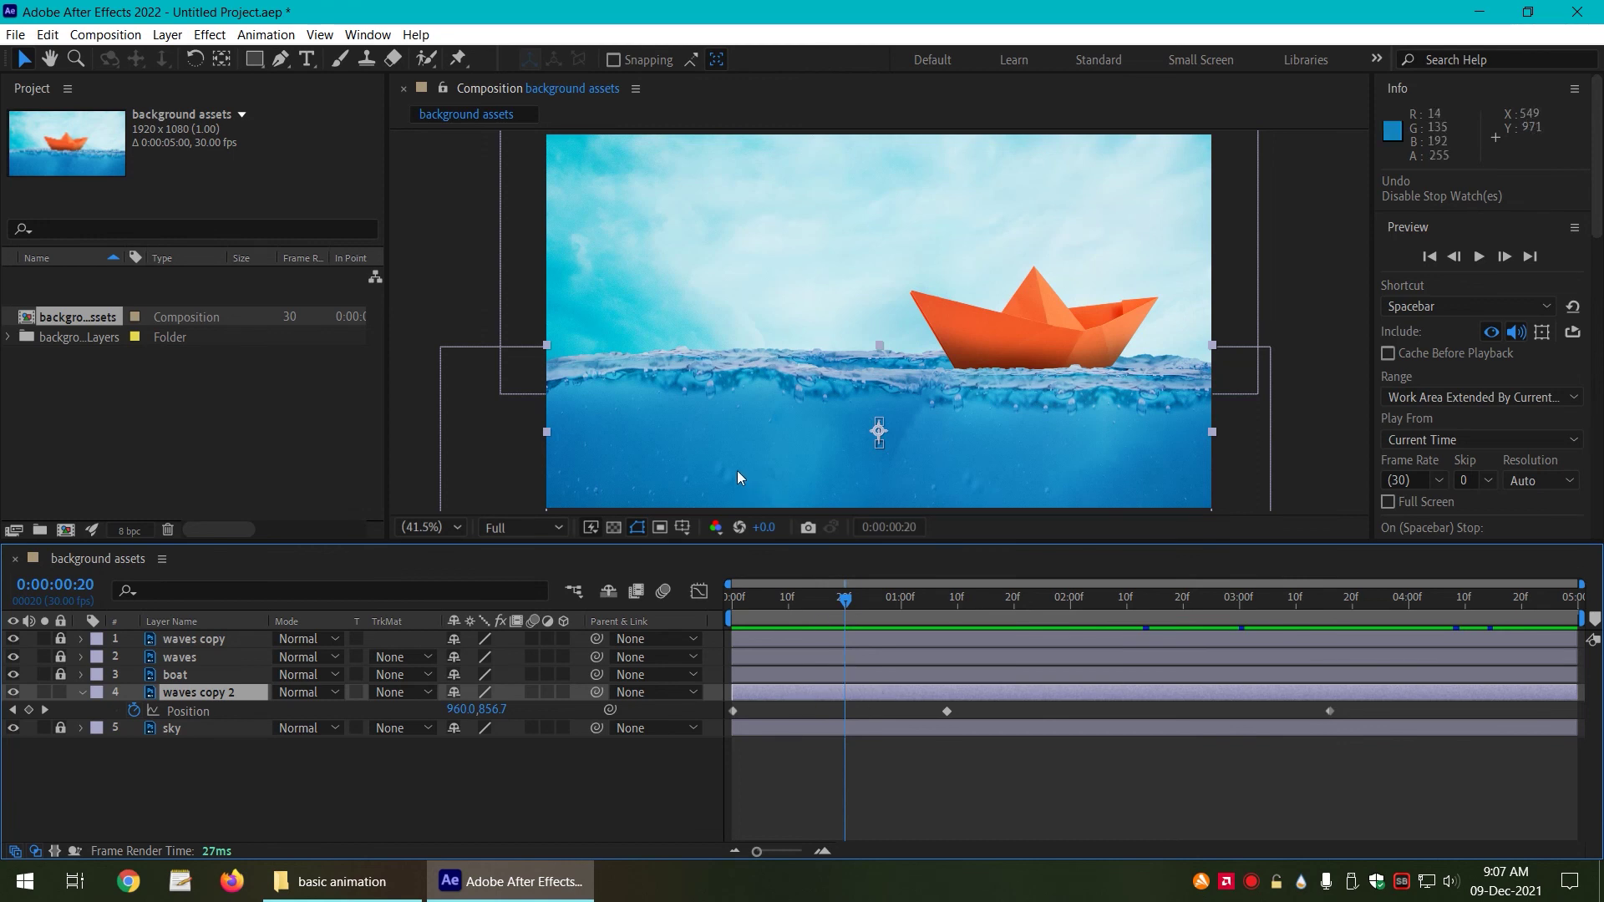
drag(739, 469, 777, 444)
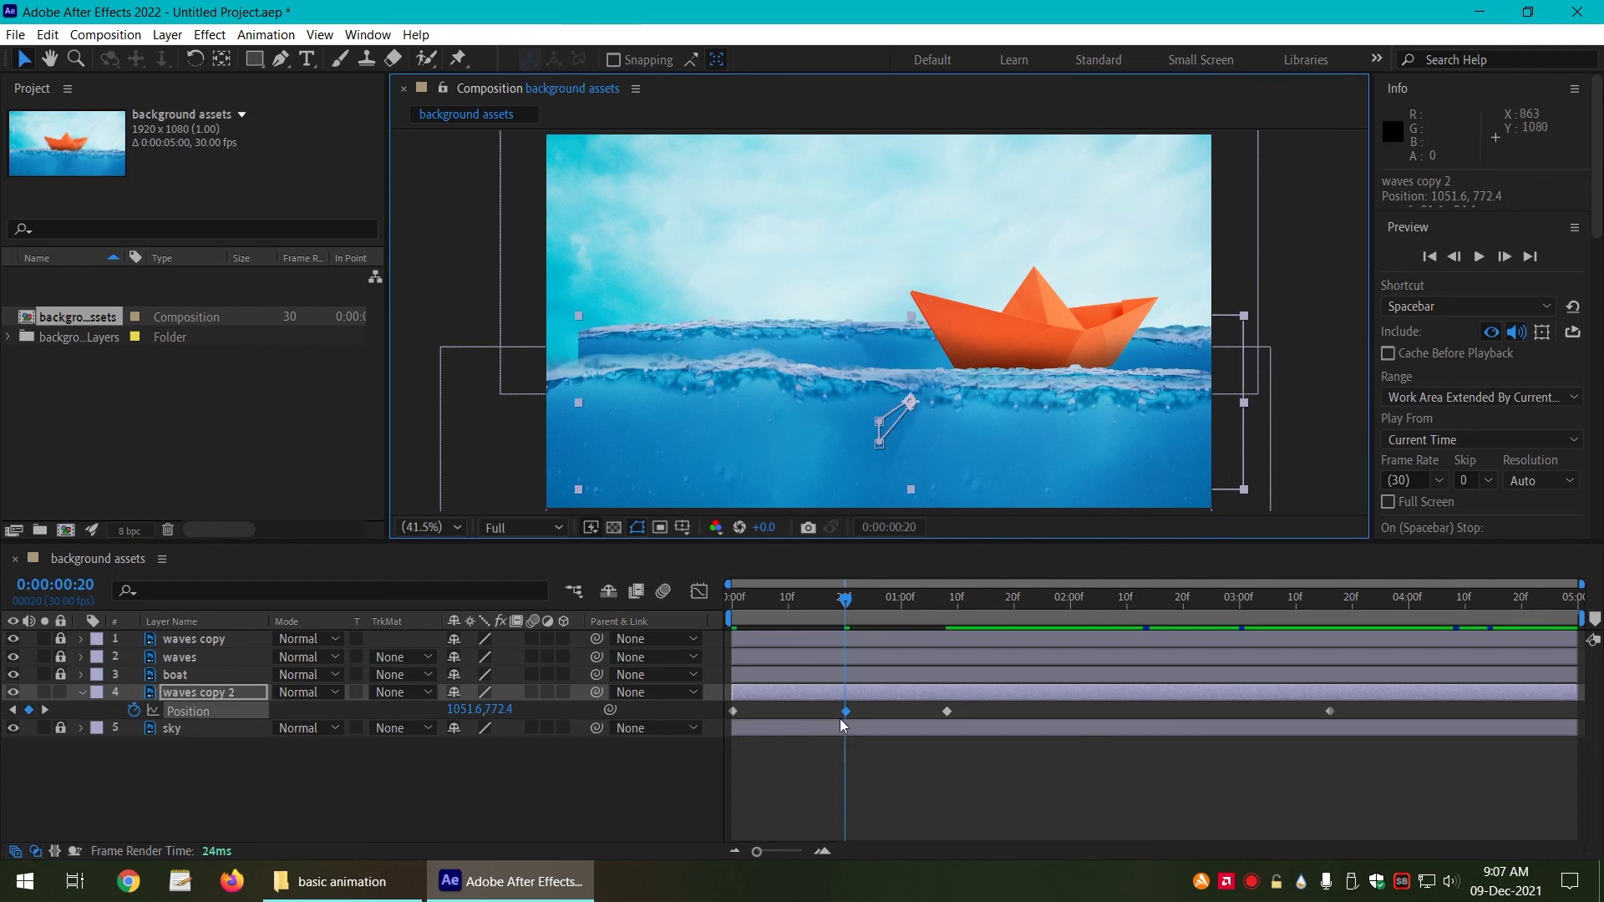
key(ctrl+z)
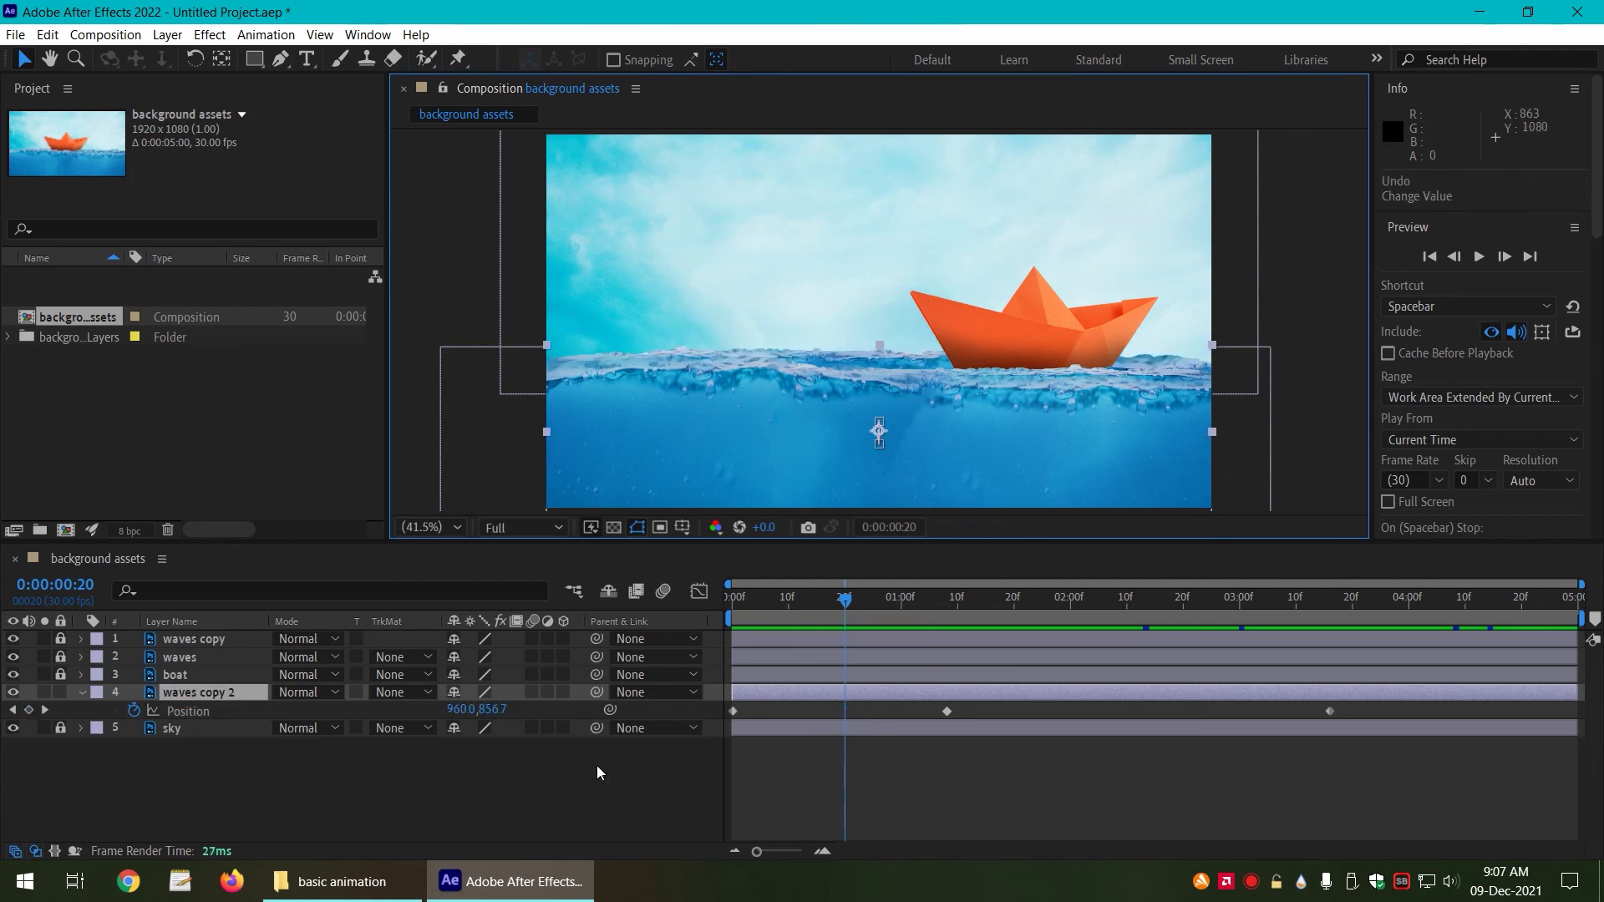
Step: Lock and collapse waves copy 2, then unlock, select and relock the waves layer
click(59, 692)
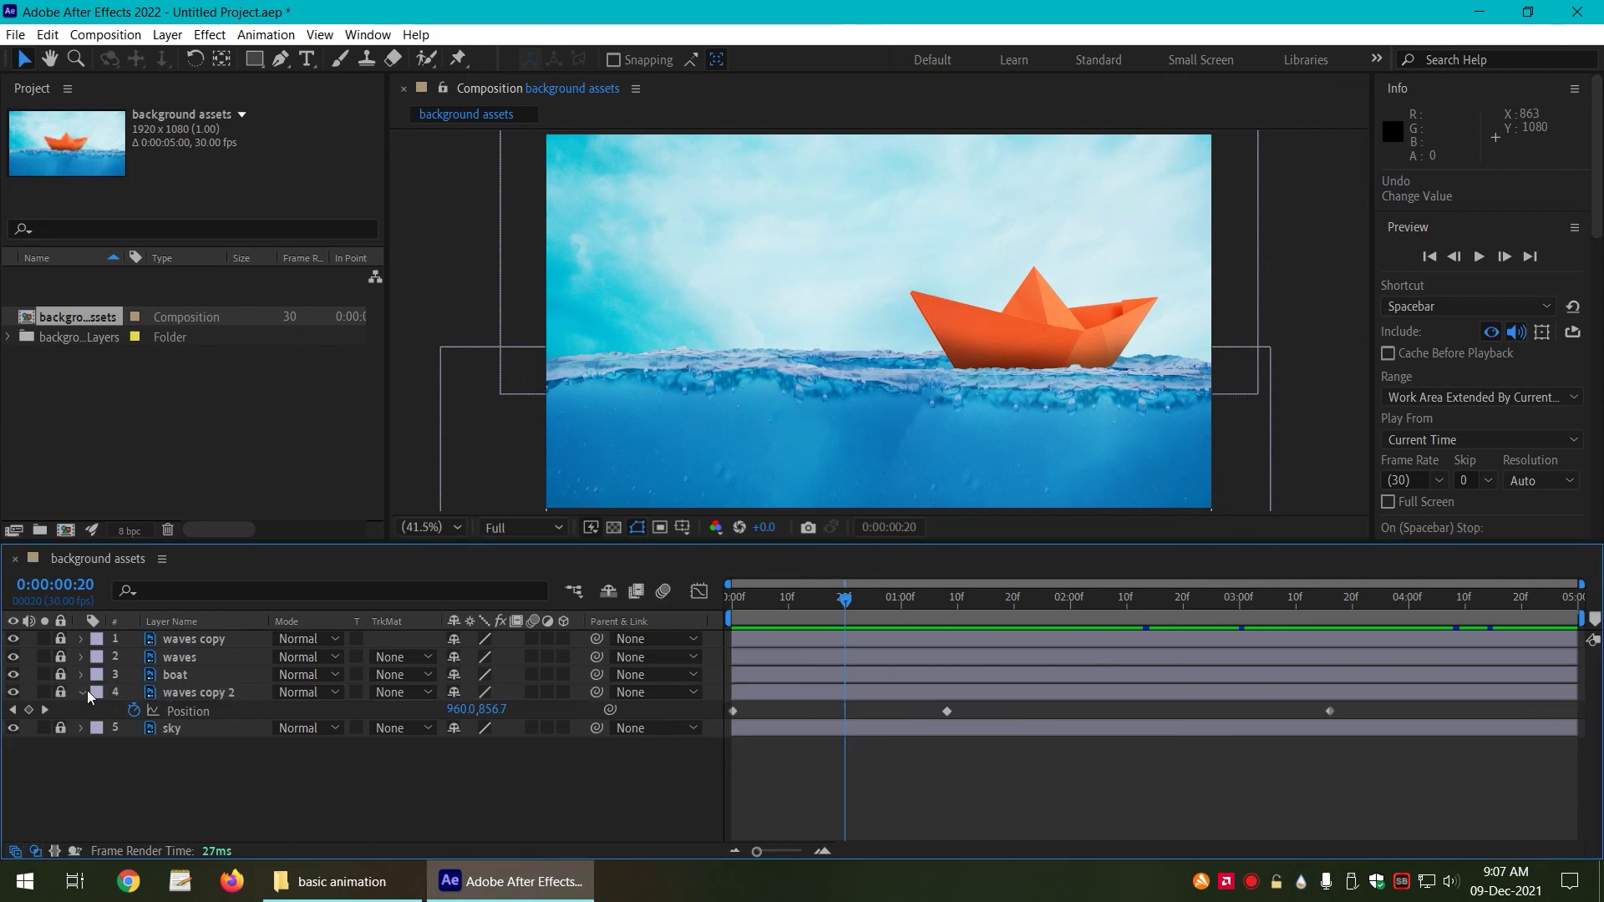
click(82, 691)
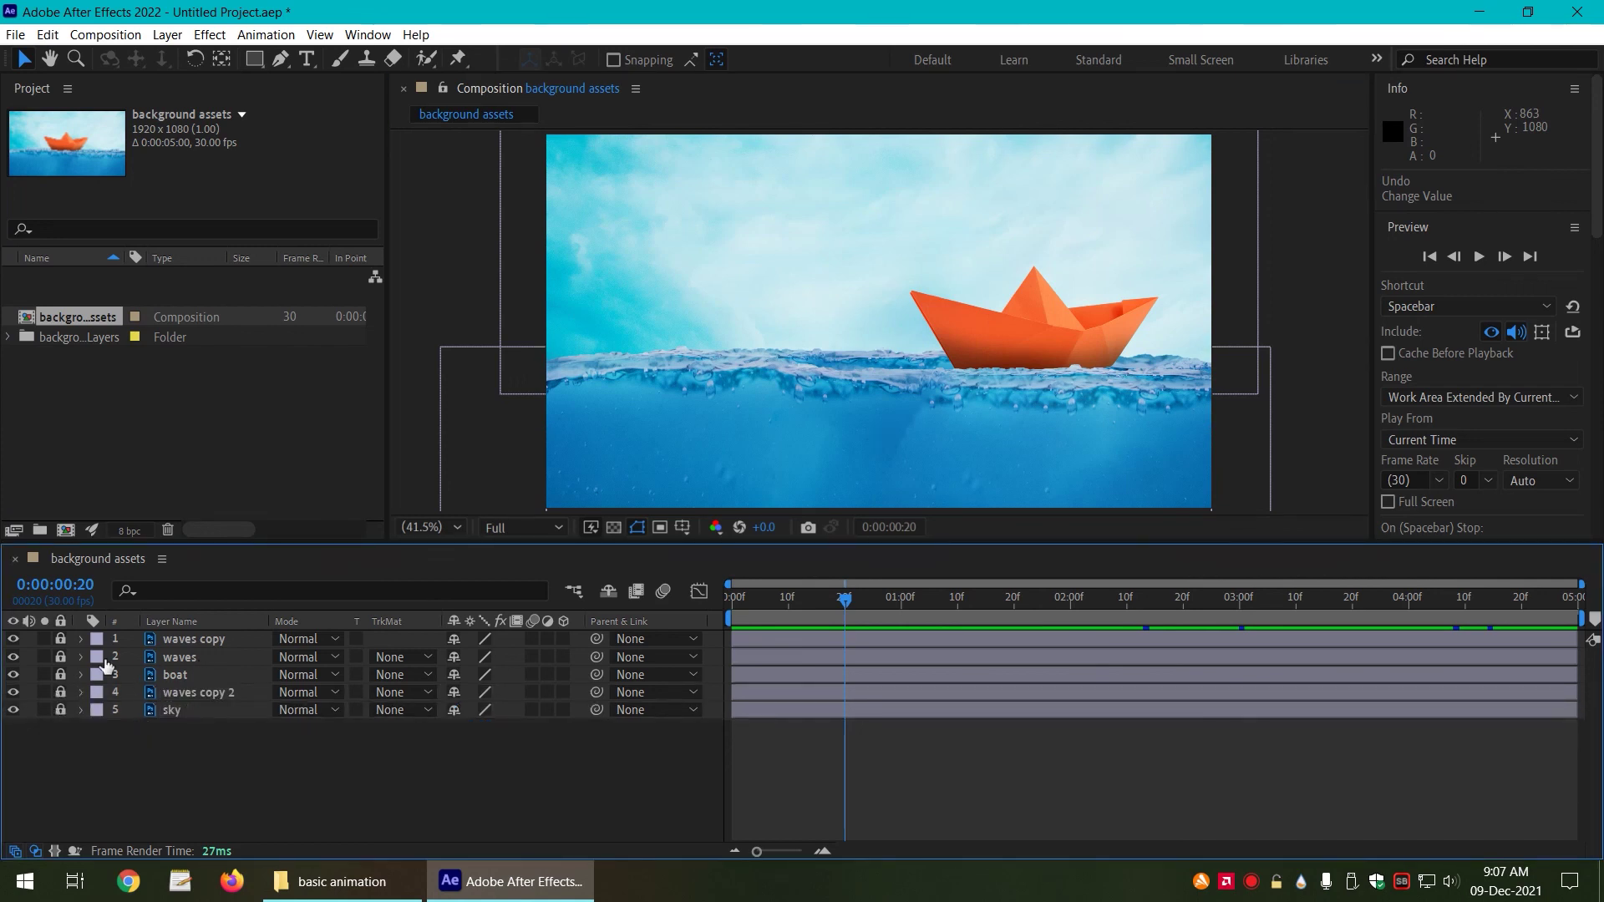
click(61, 657)
click(216, 657)
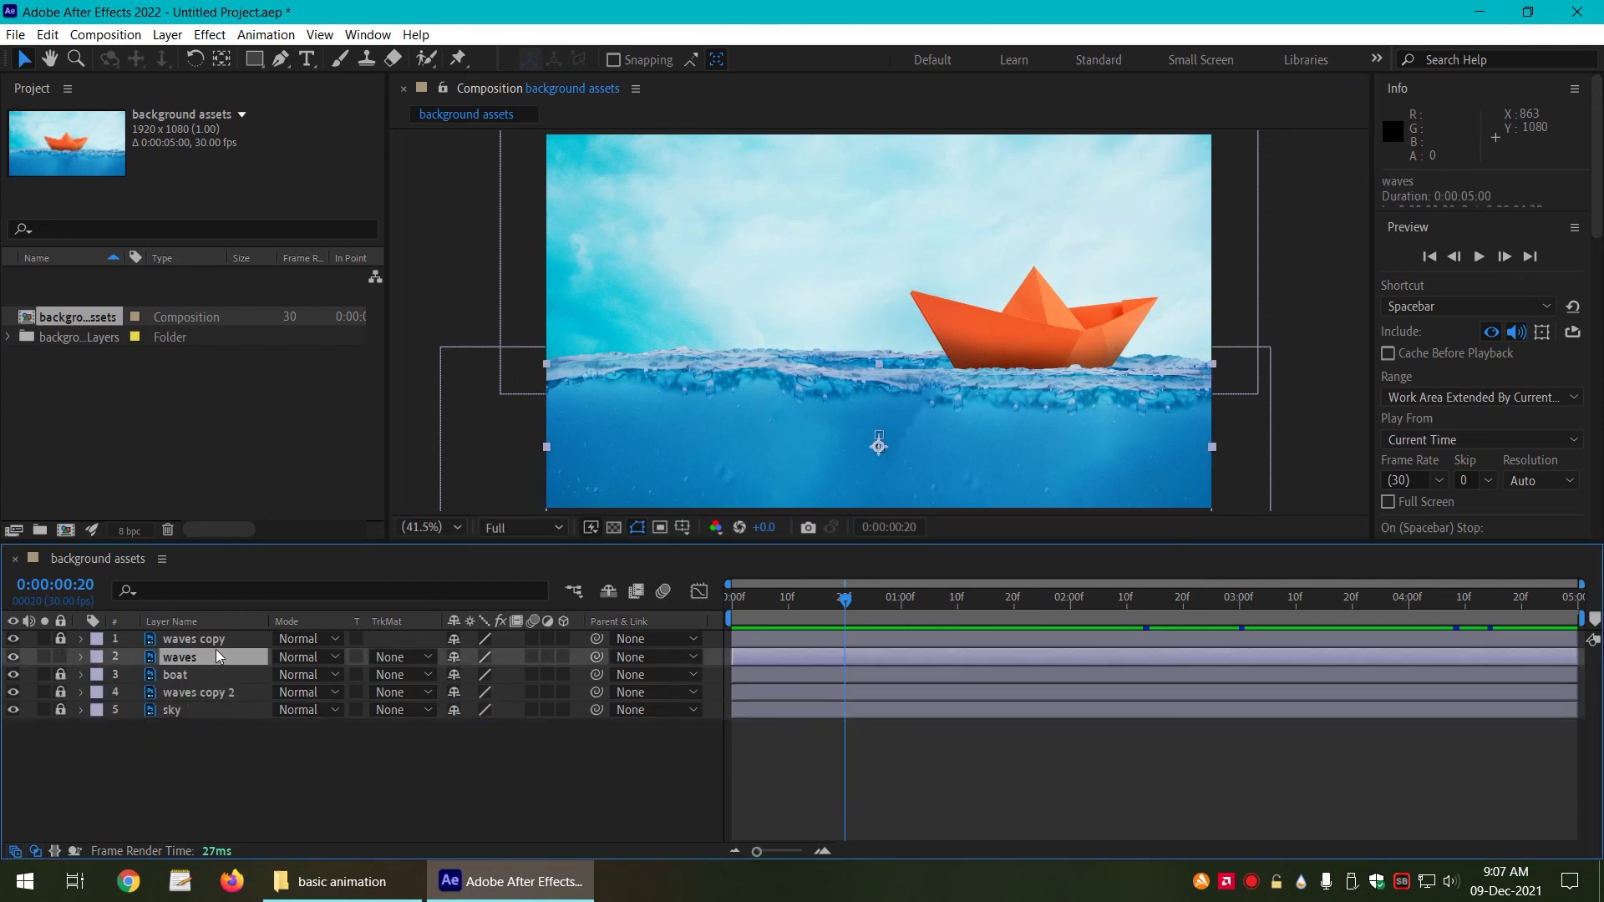
click(60, 657)
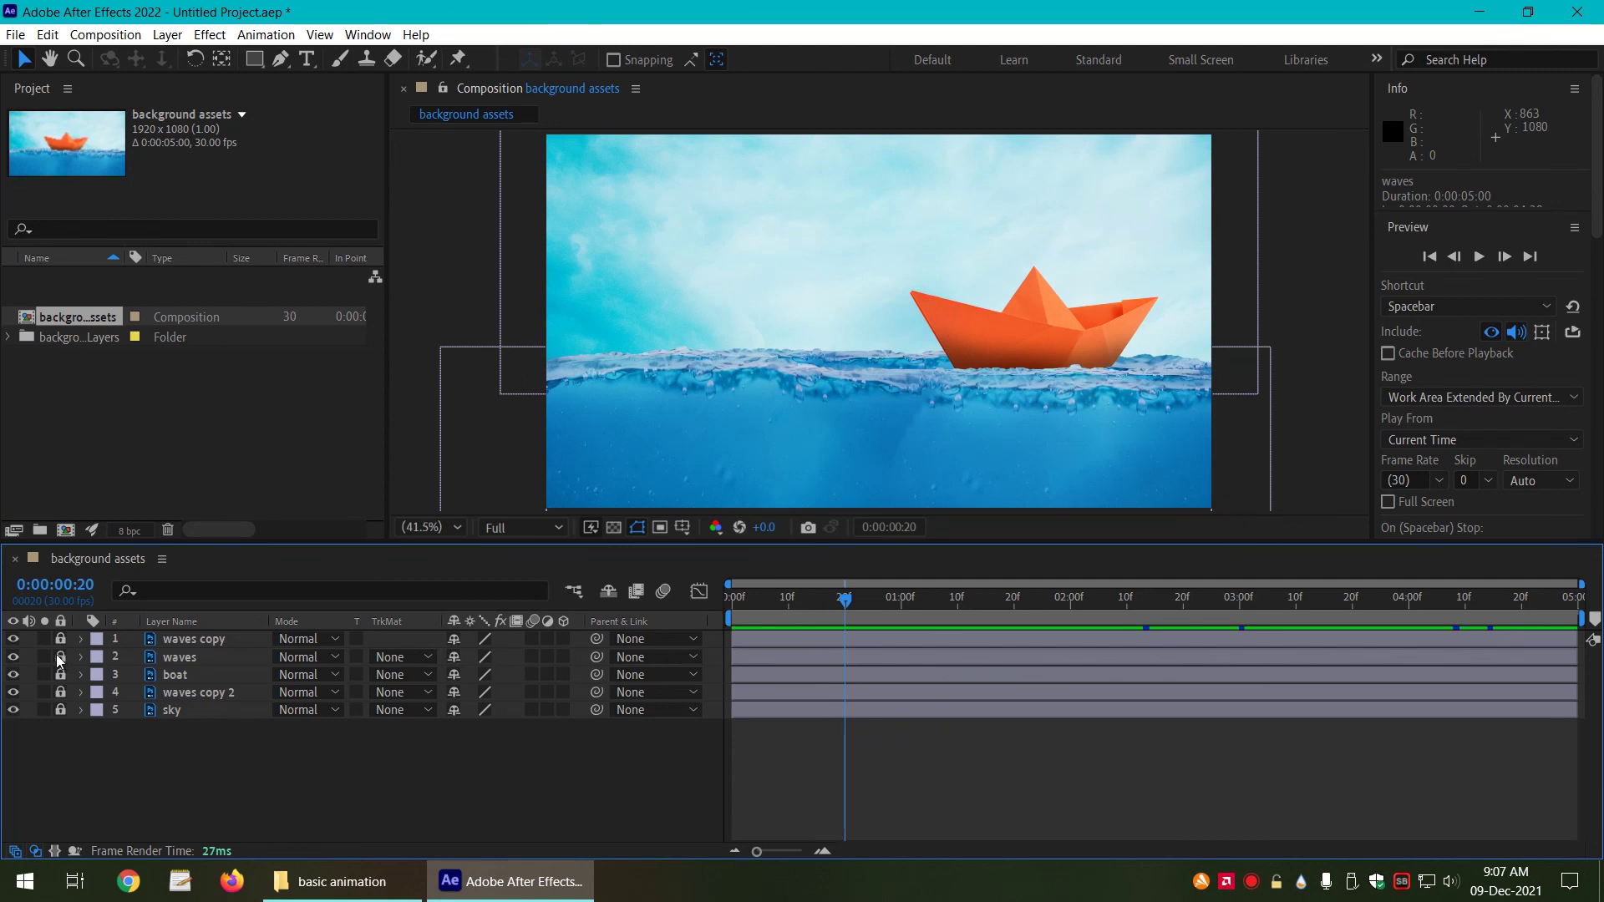